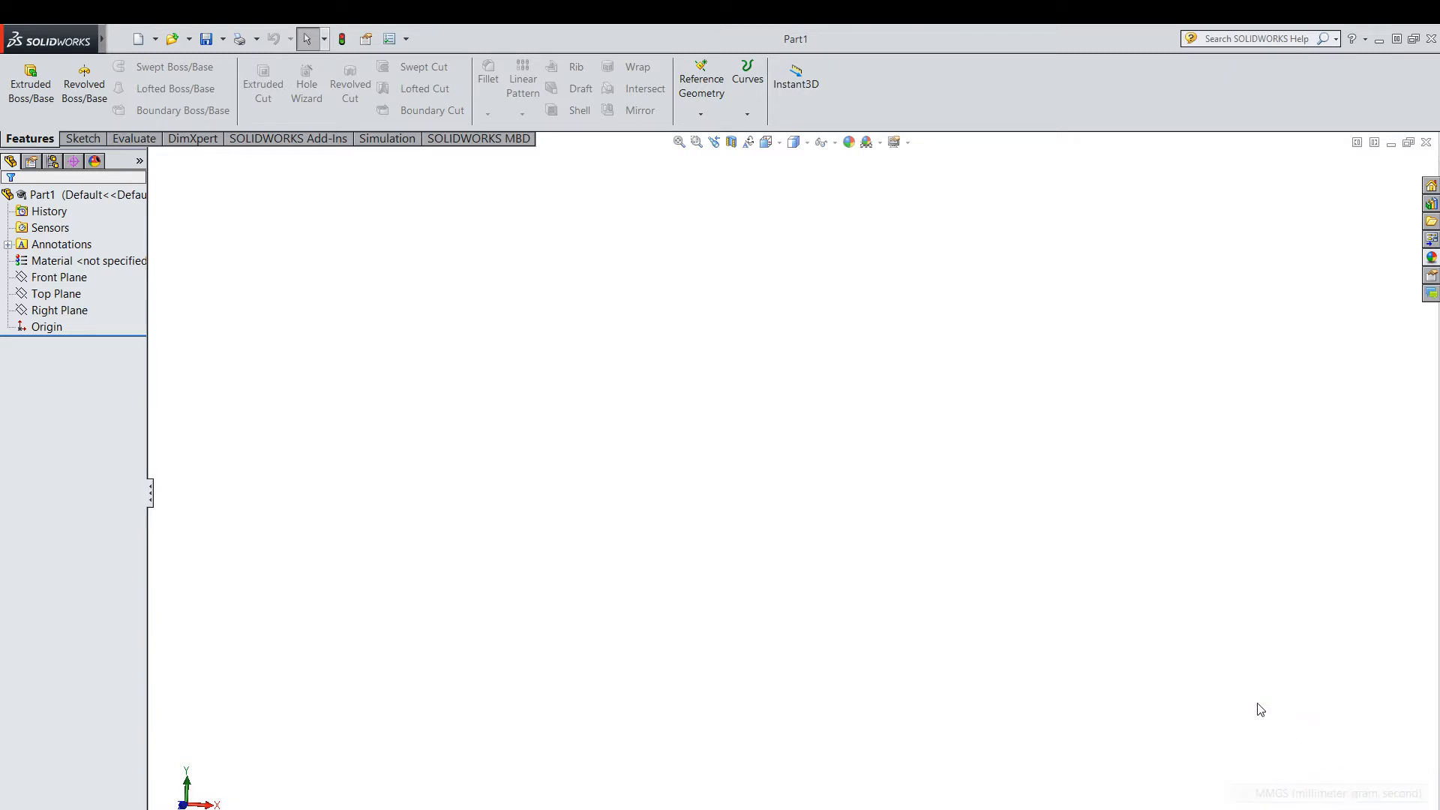
Sketch a corner rectangle about 102 by 31 mm on the Top Plane, starting at the origin.
click(59, 278)
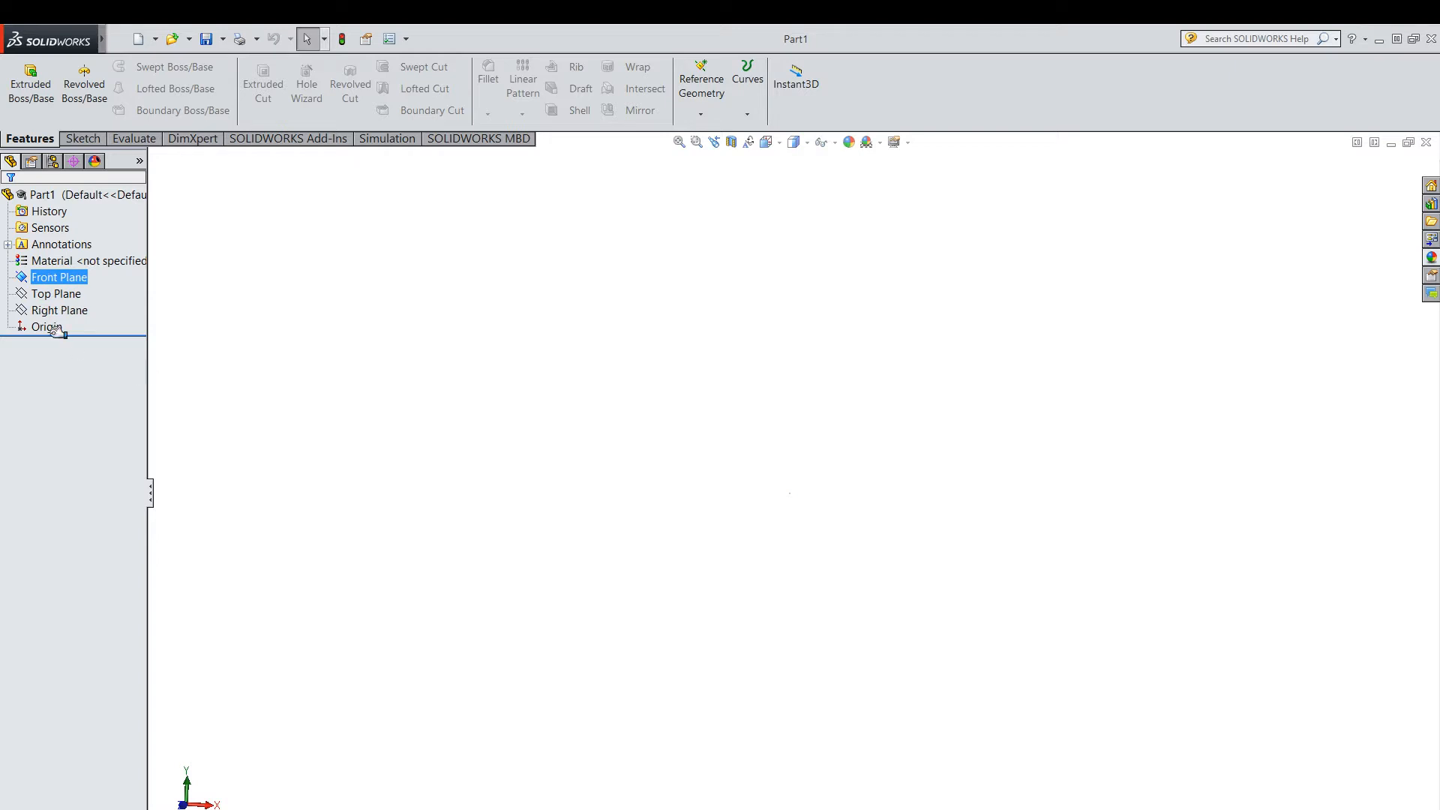
click(52, 294)
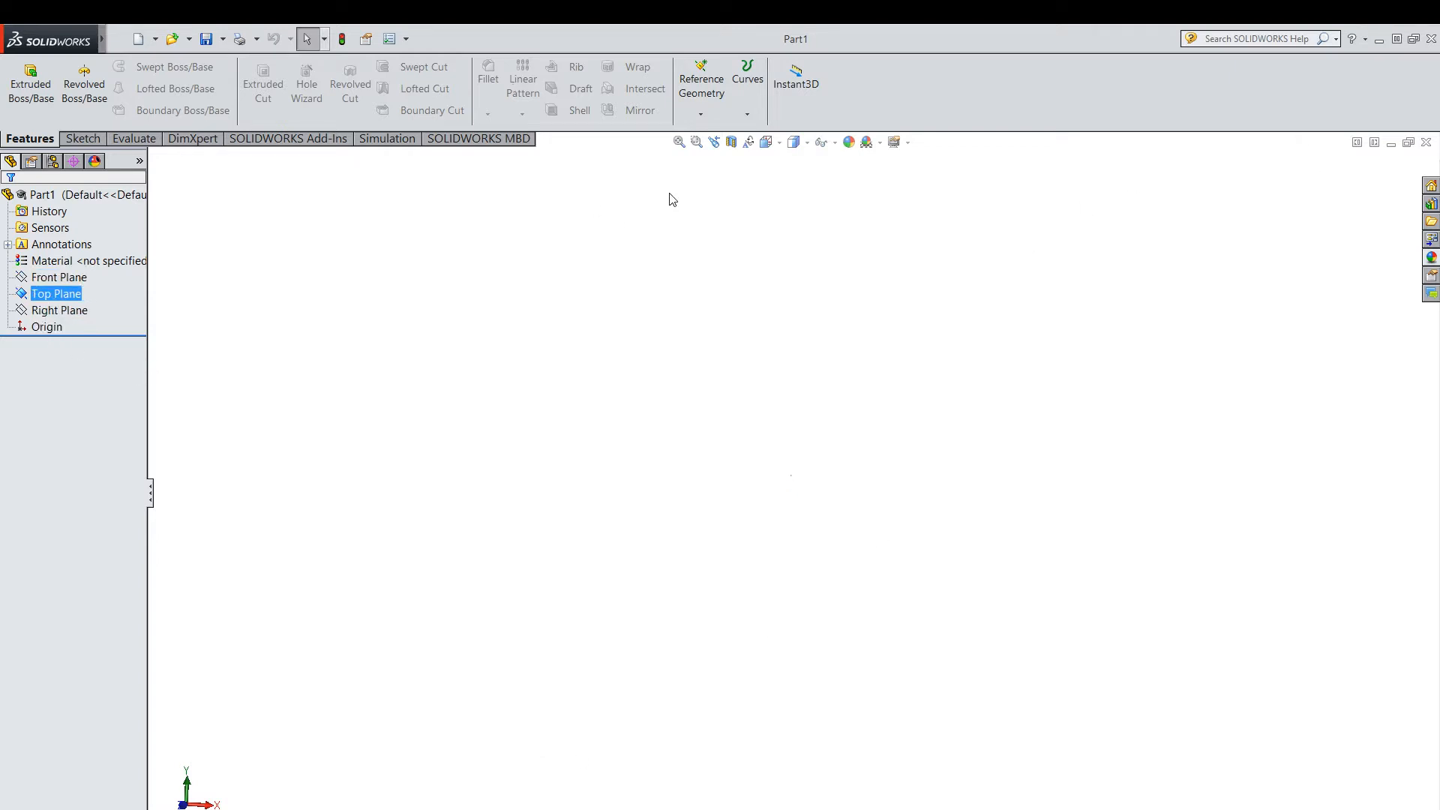
click(82, 139)
click(112, 90)
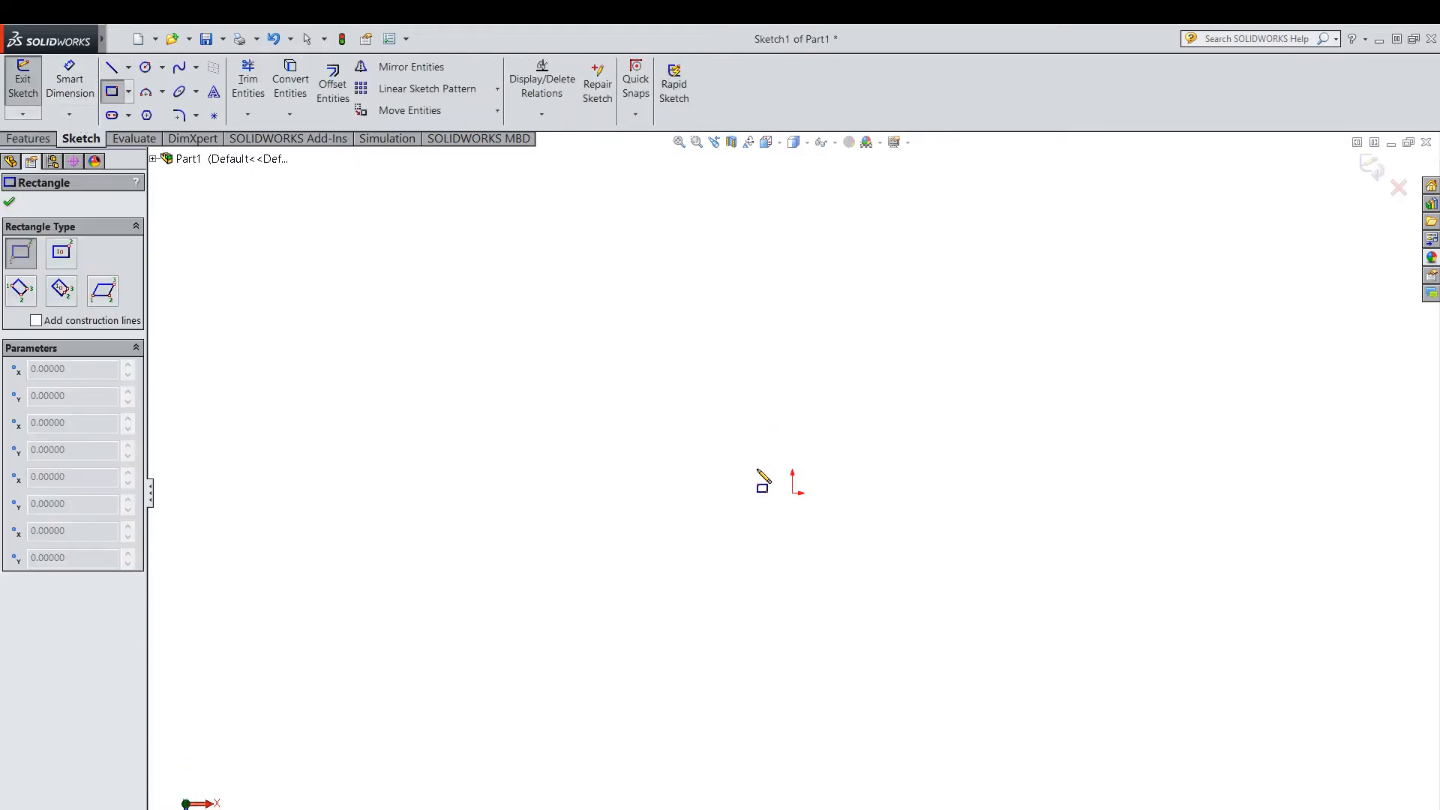
click(792, 492)
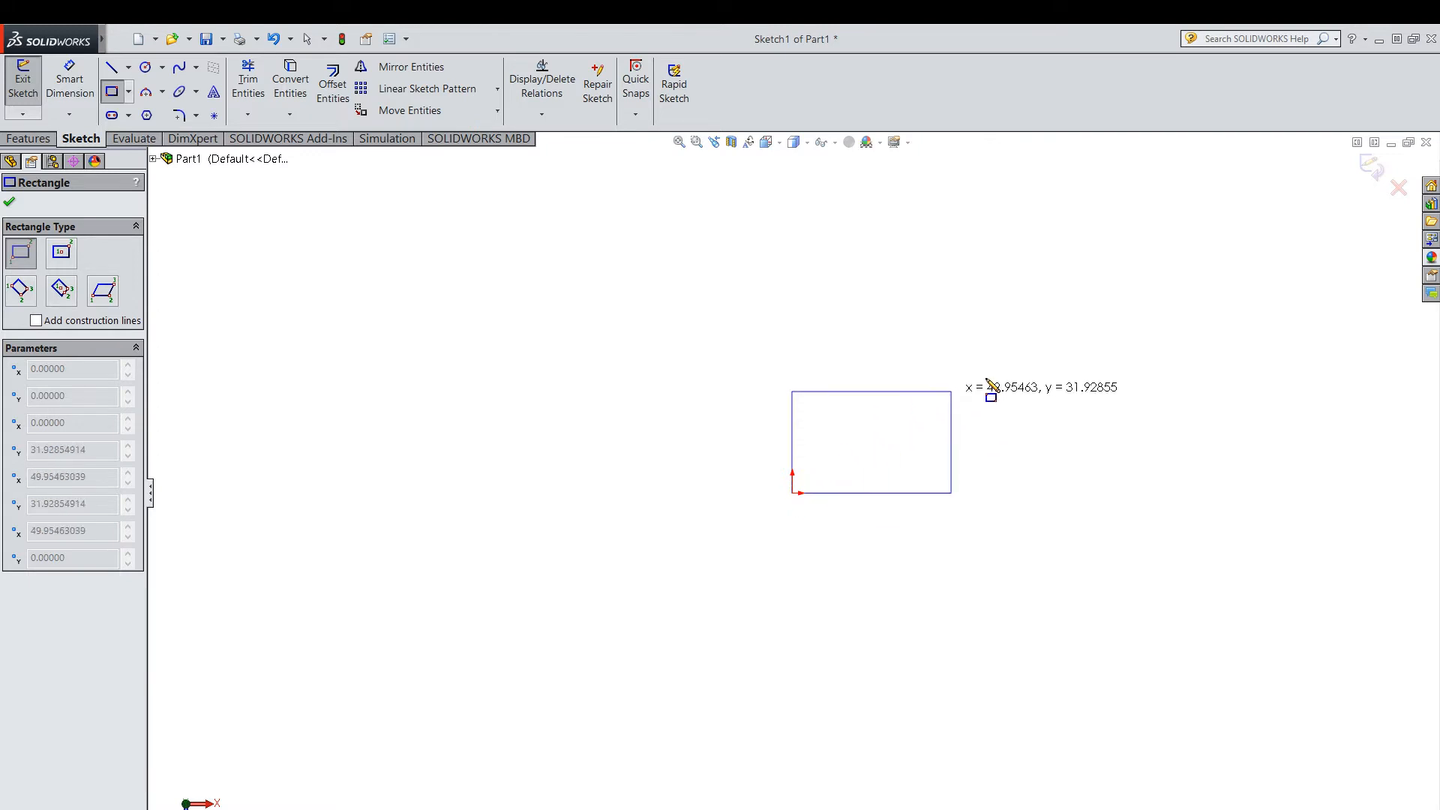
click(1117, 396)
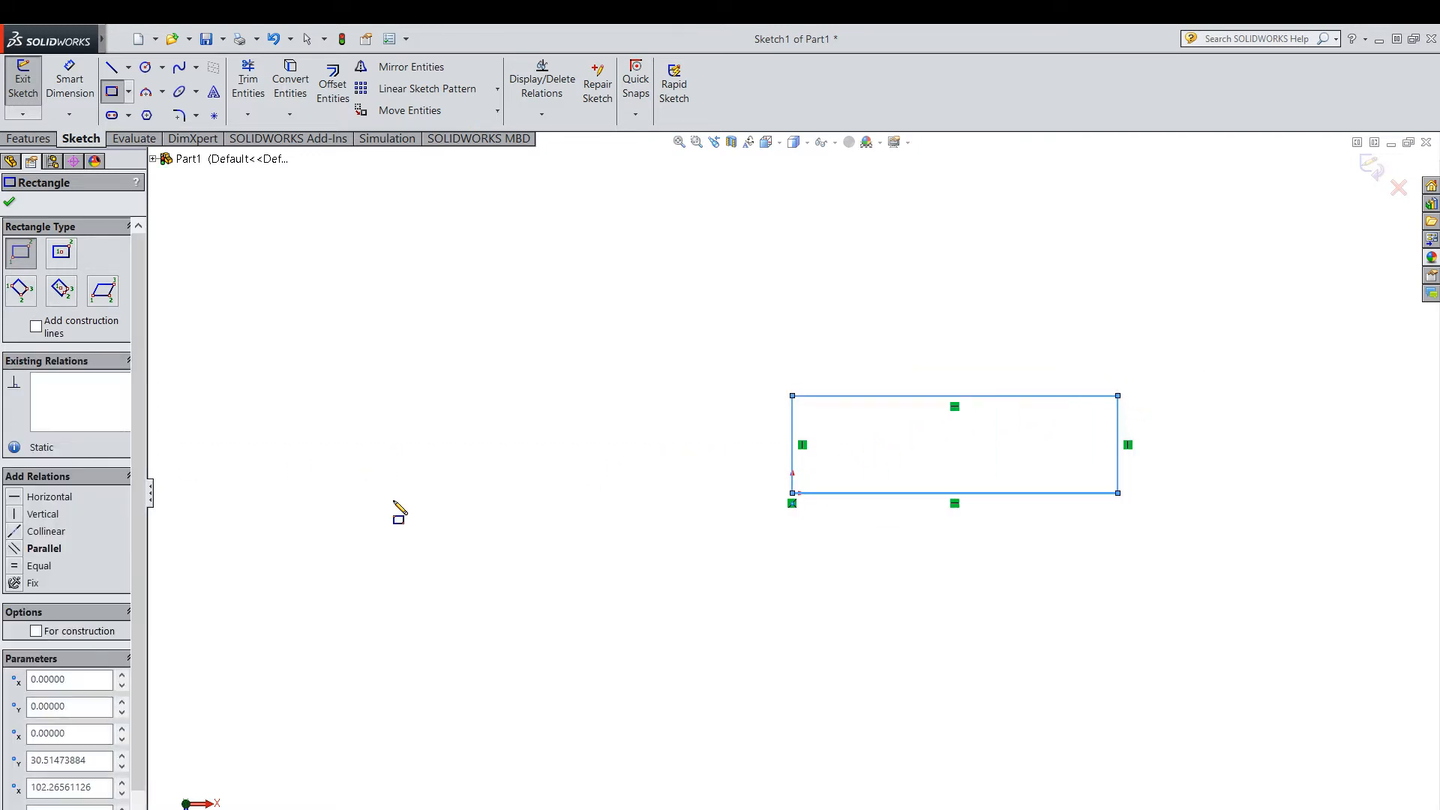
key(Escape)
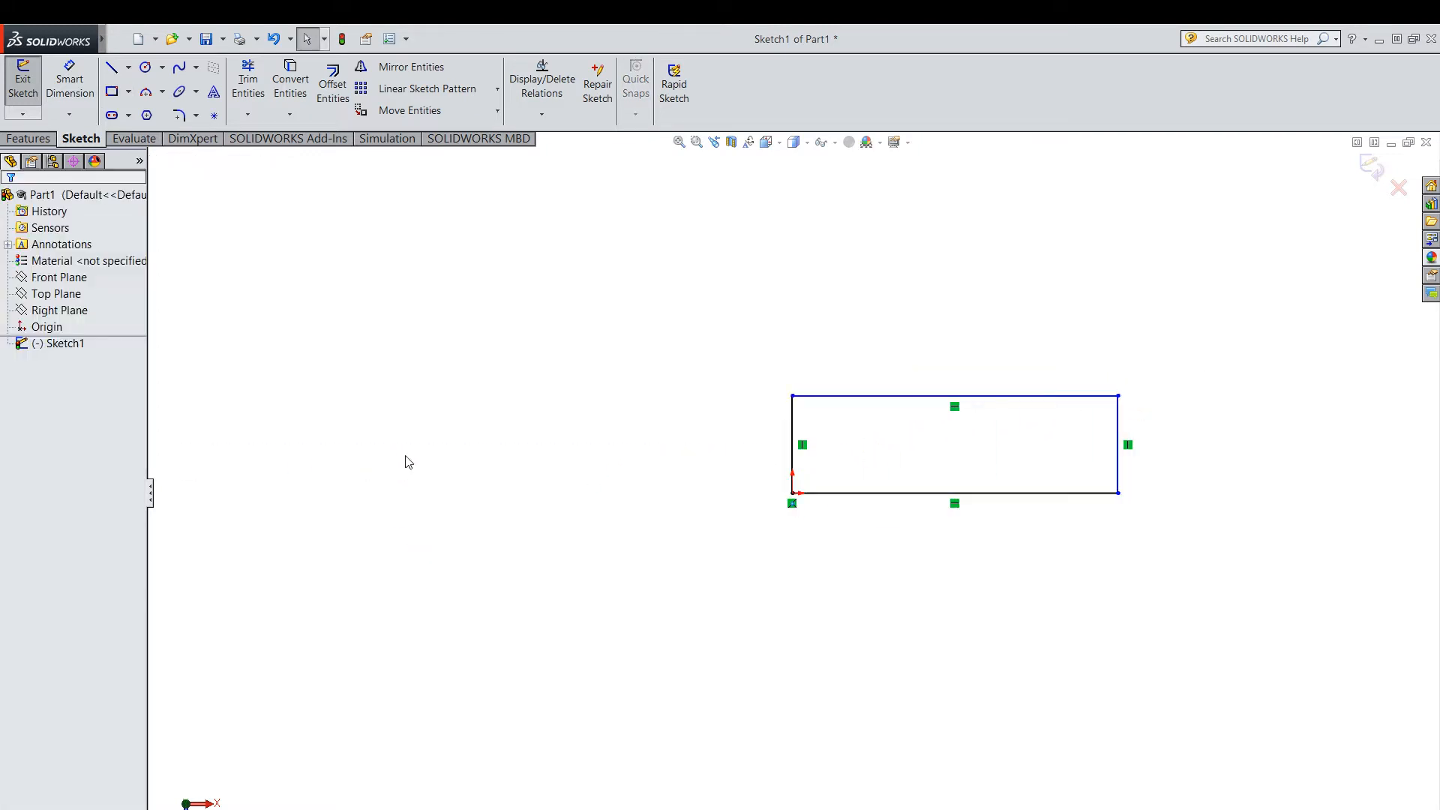
Dimension the rectangle's right vertical edge to 20 mm.
click(70, 83)
click(1131, 449)
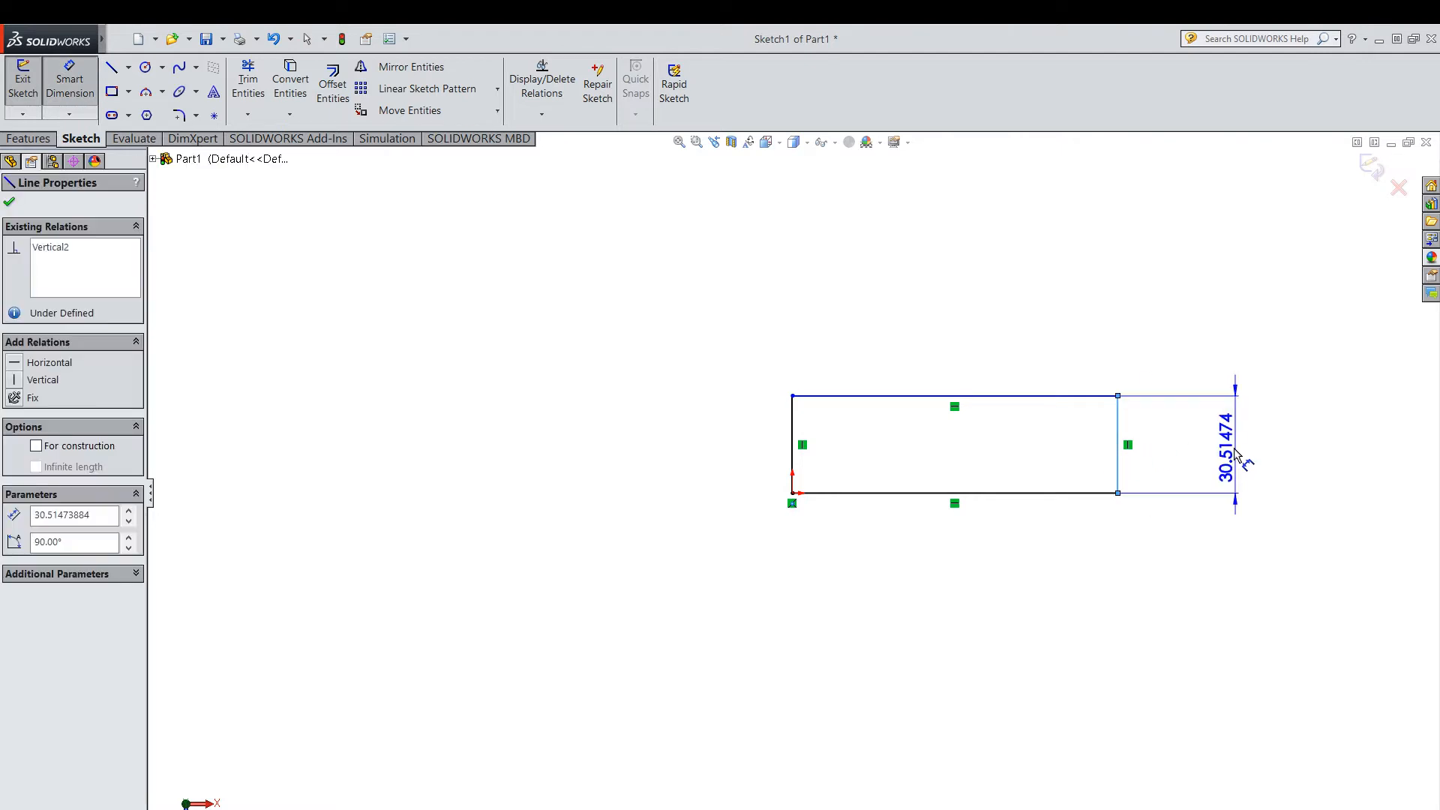
click(1244, 462)
text(20)
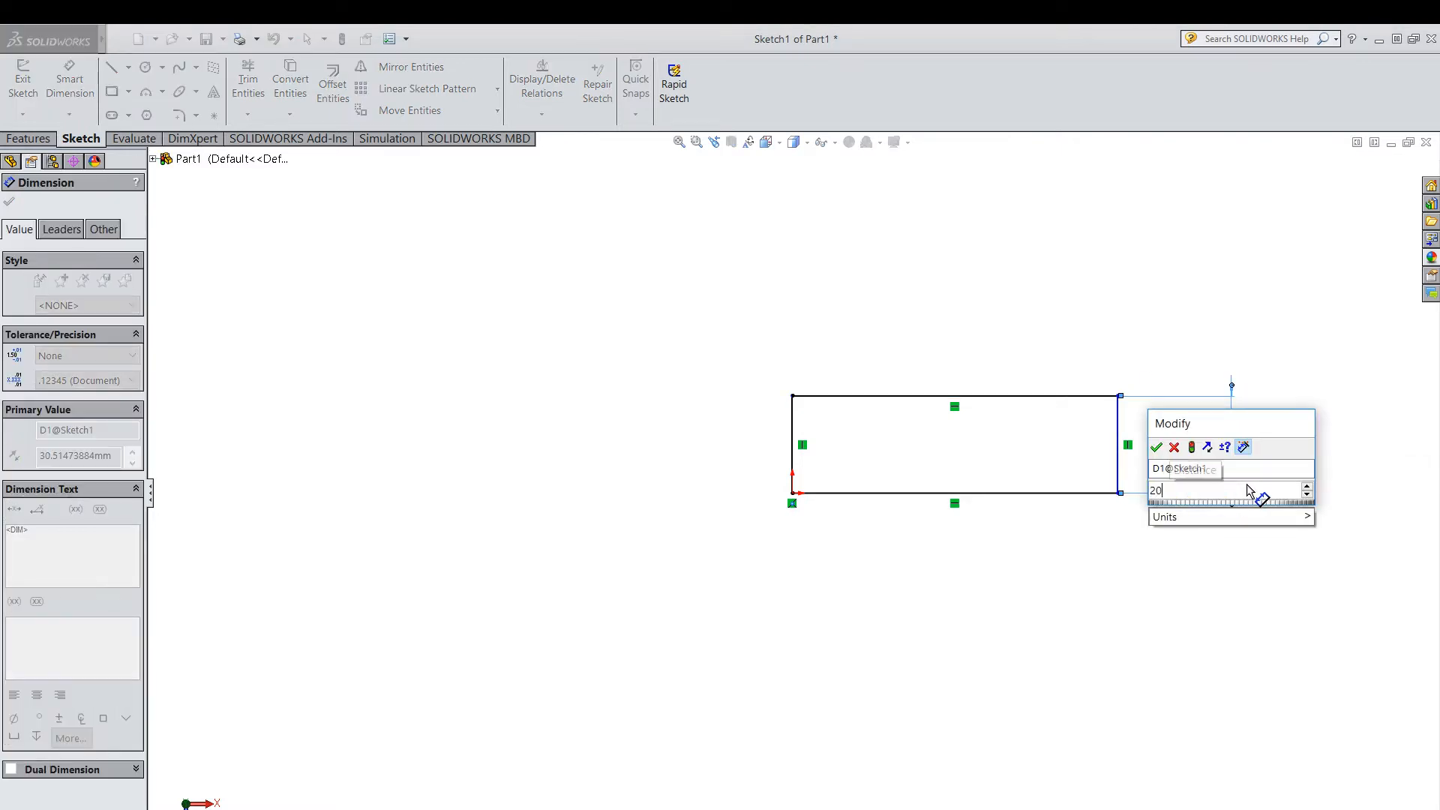
key(Return)
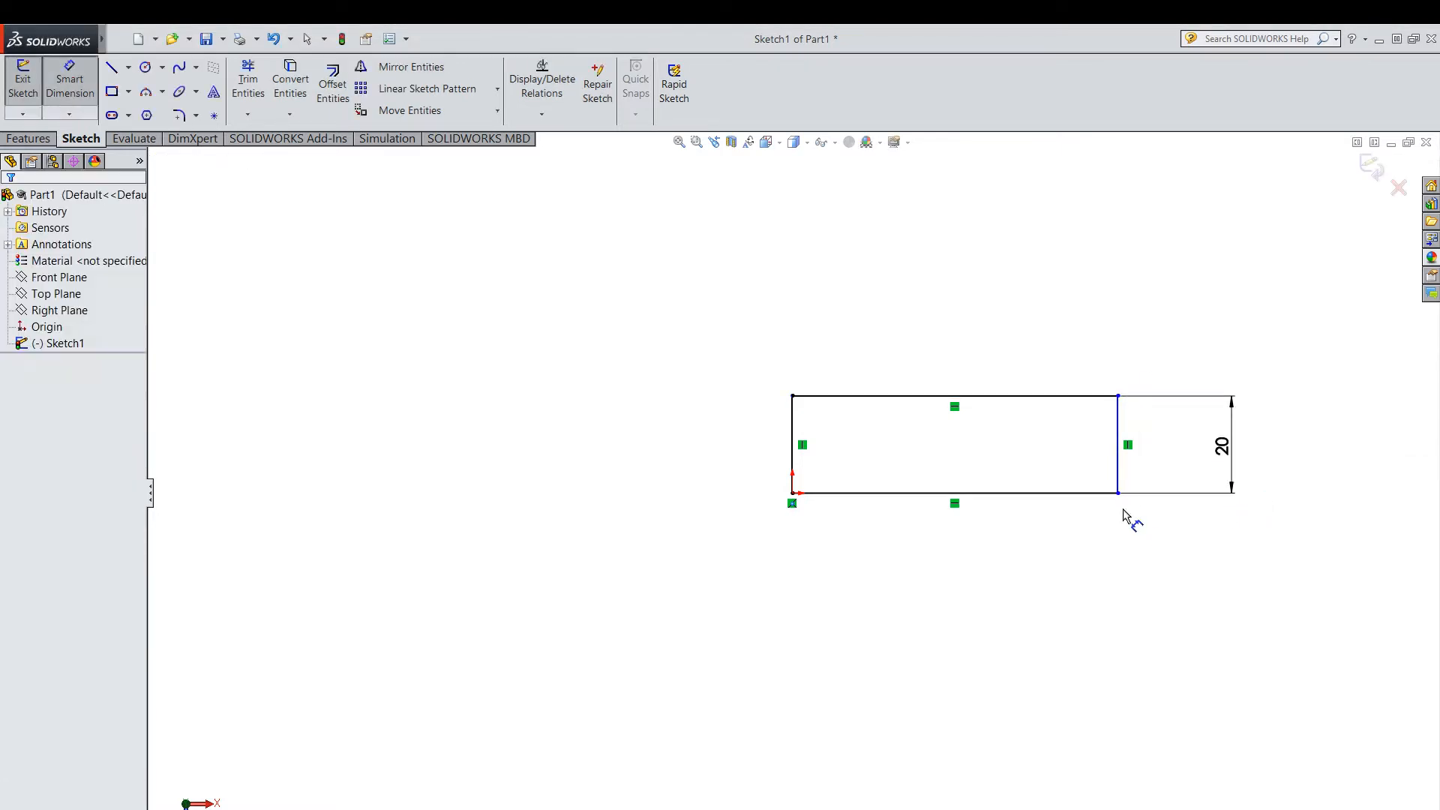
Dimension the rectangle's bottom edge to 100 mm and exit the sketch.
click(1080, 494)
click(1016, 572)
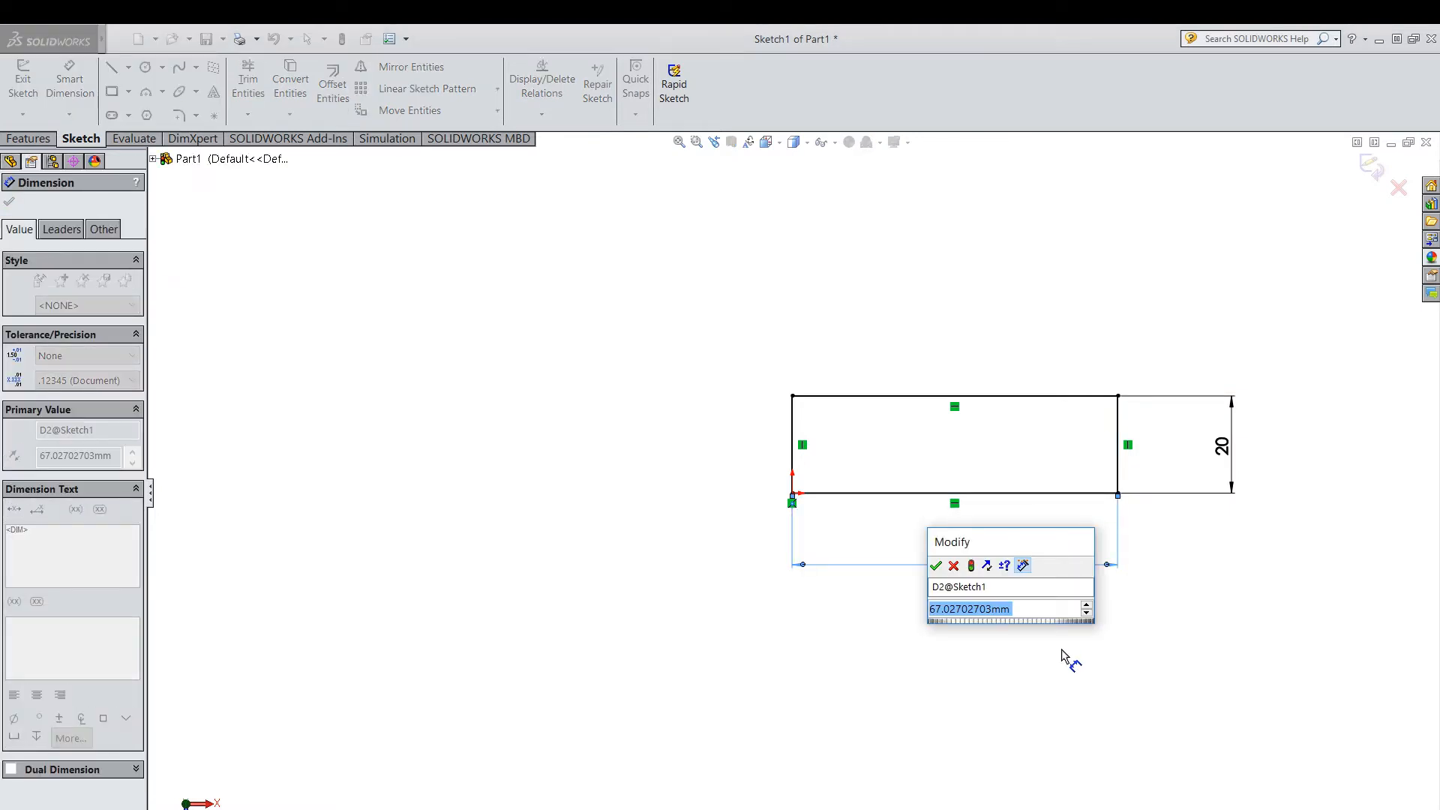
text(100)
key(Return)
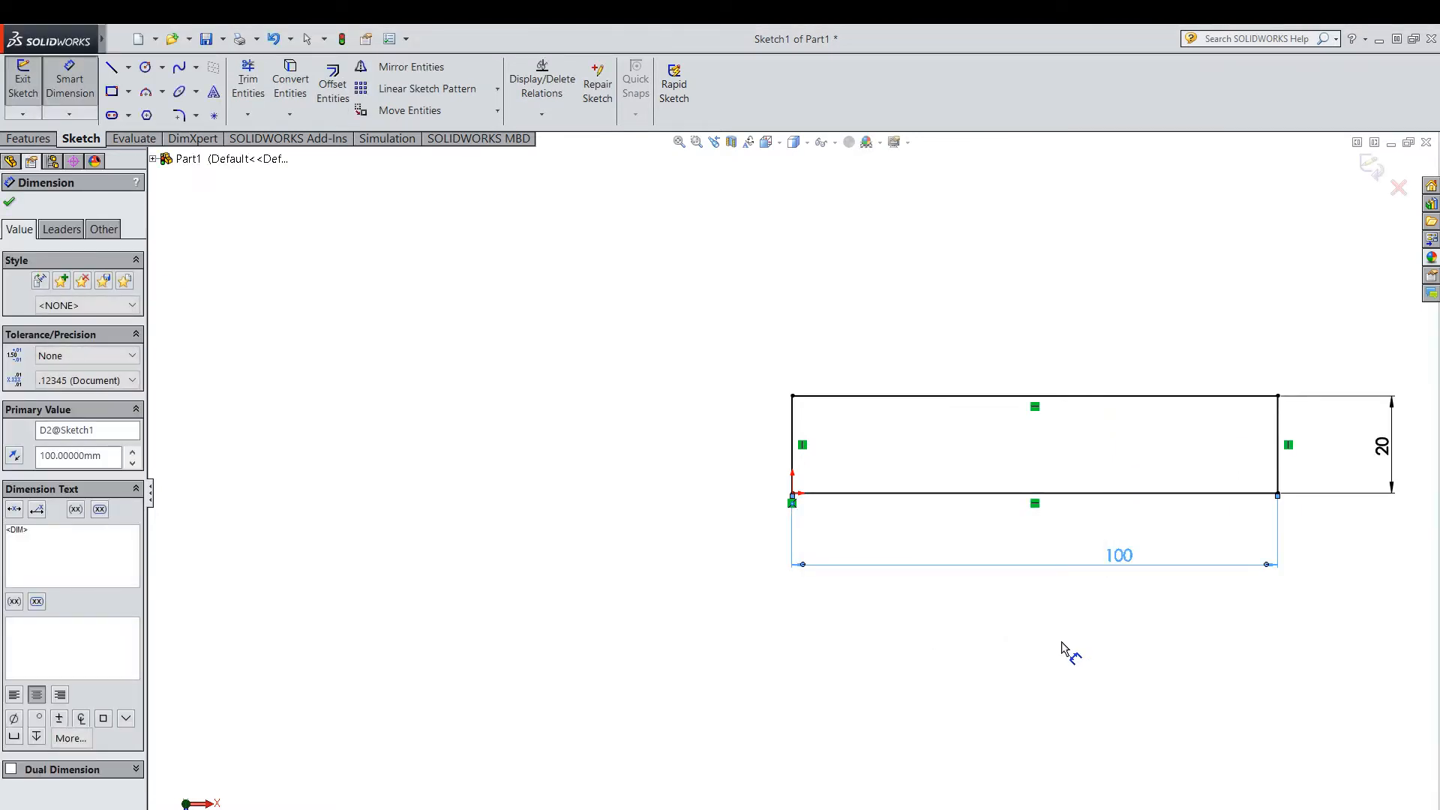
click(1061, 642)
scroll(449, 315, up, 2)
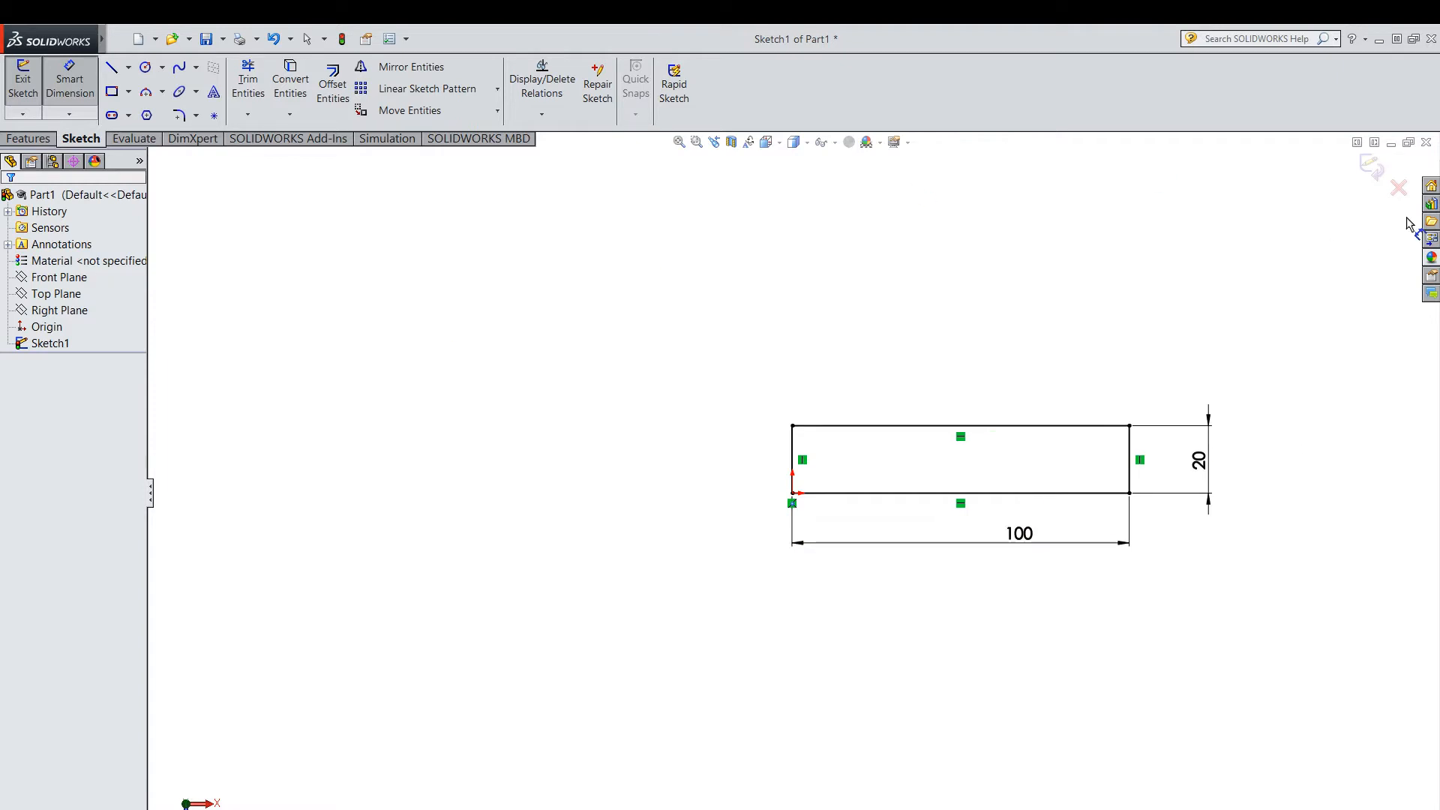
click(1377, 168)
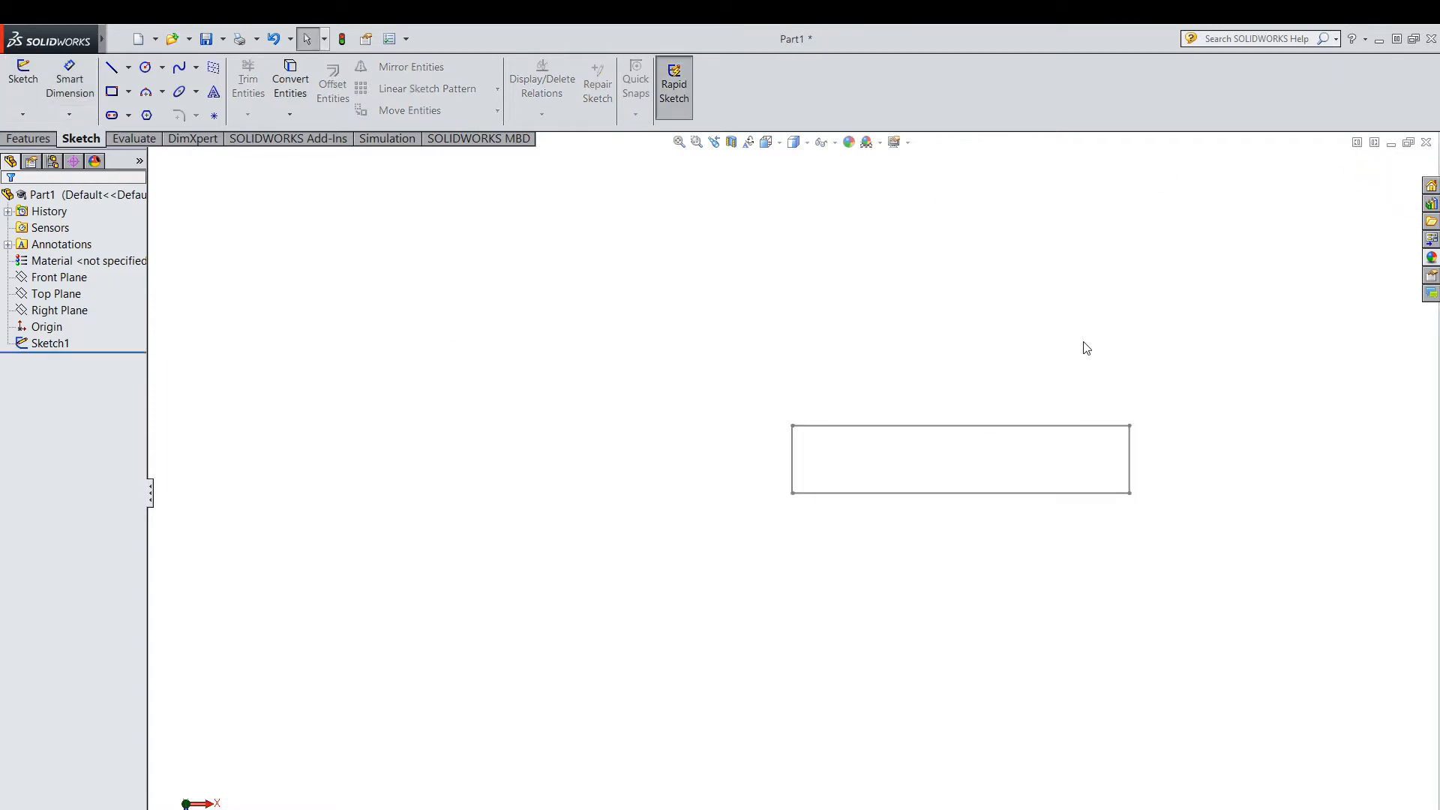
Reopen the rectangle sketch for editing and draw a circle of radius 2.5 mm at the rectangle's centre.
right_click(30, 343)
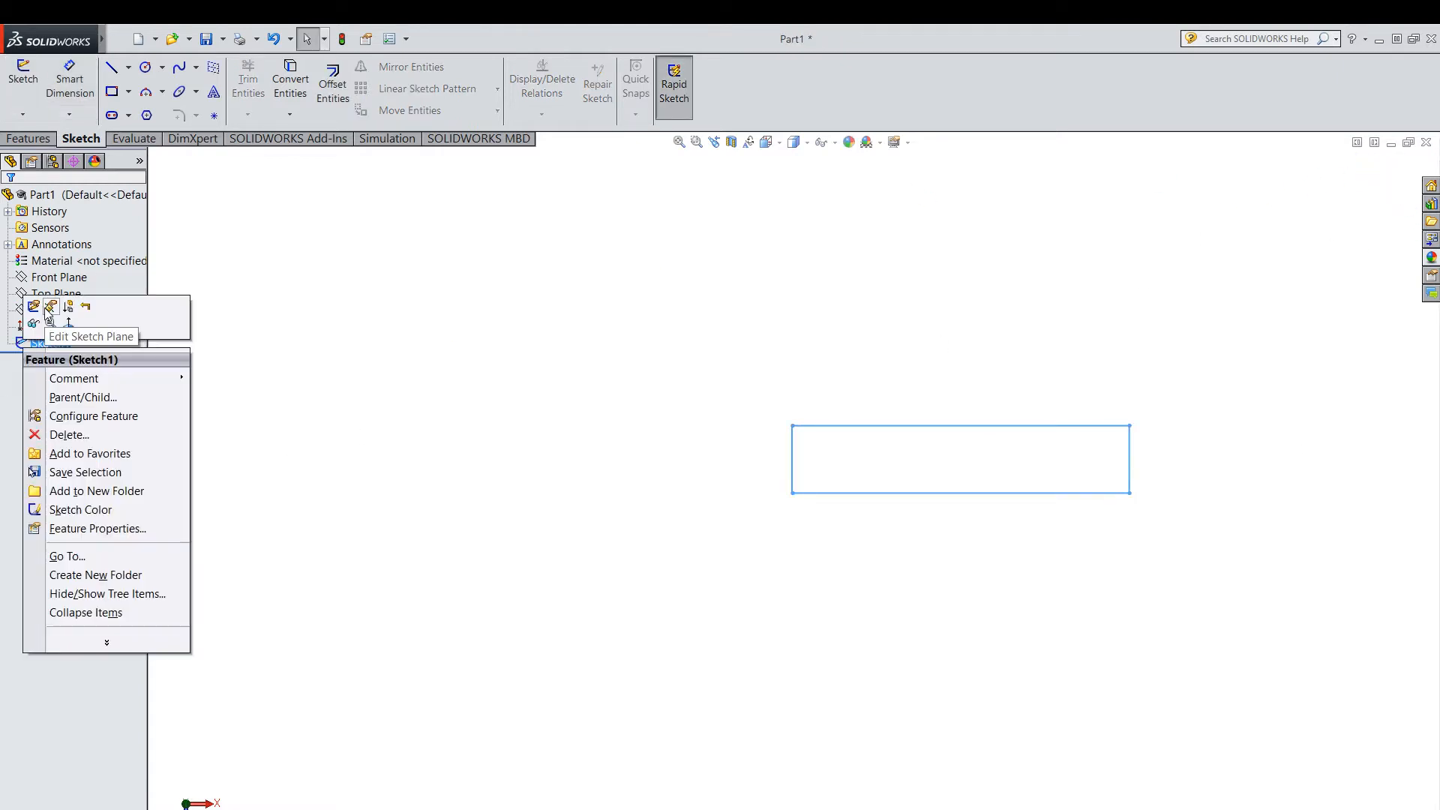
click(33, 306)
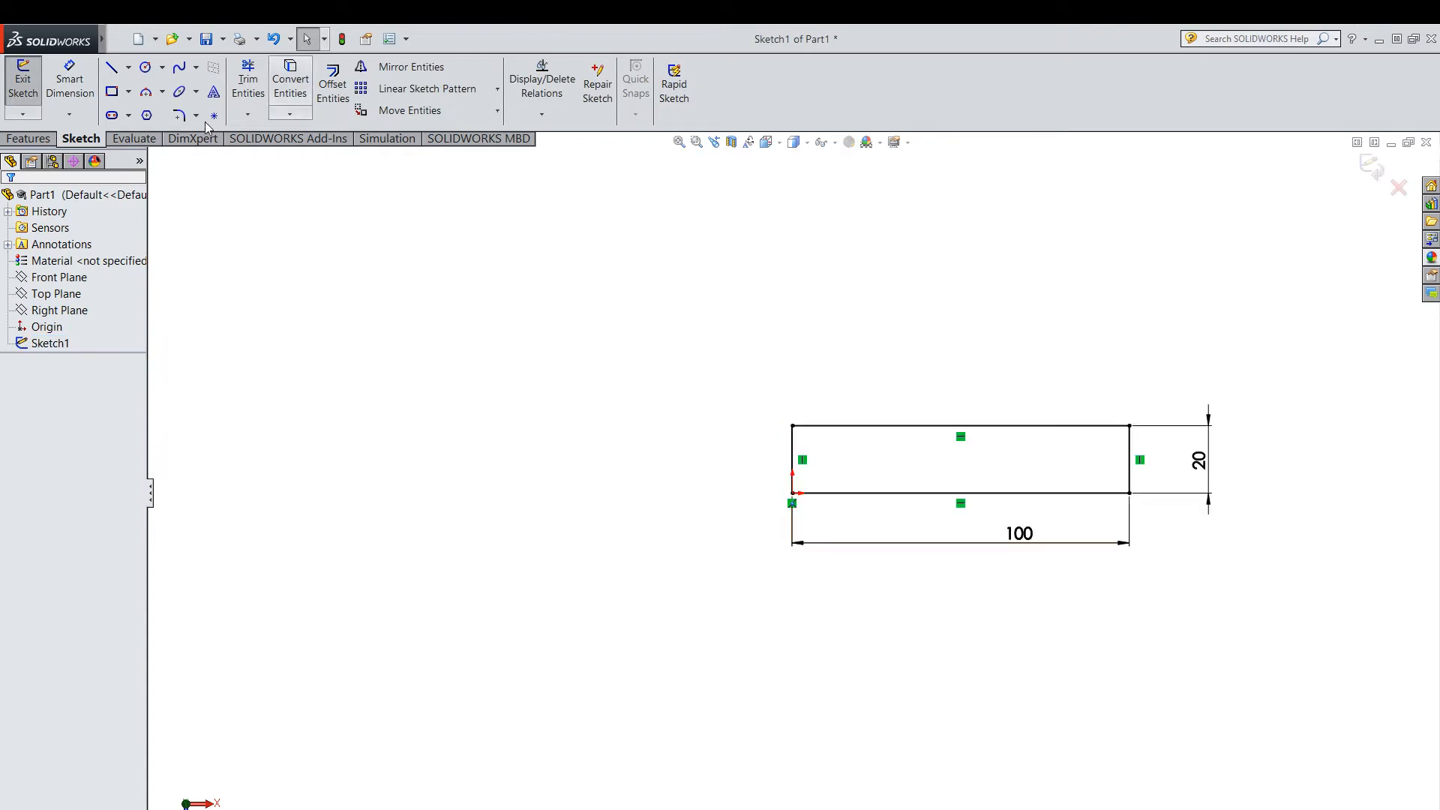
click(162, 66)
click(169, 87)
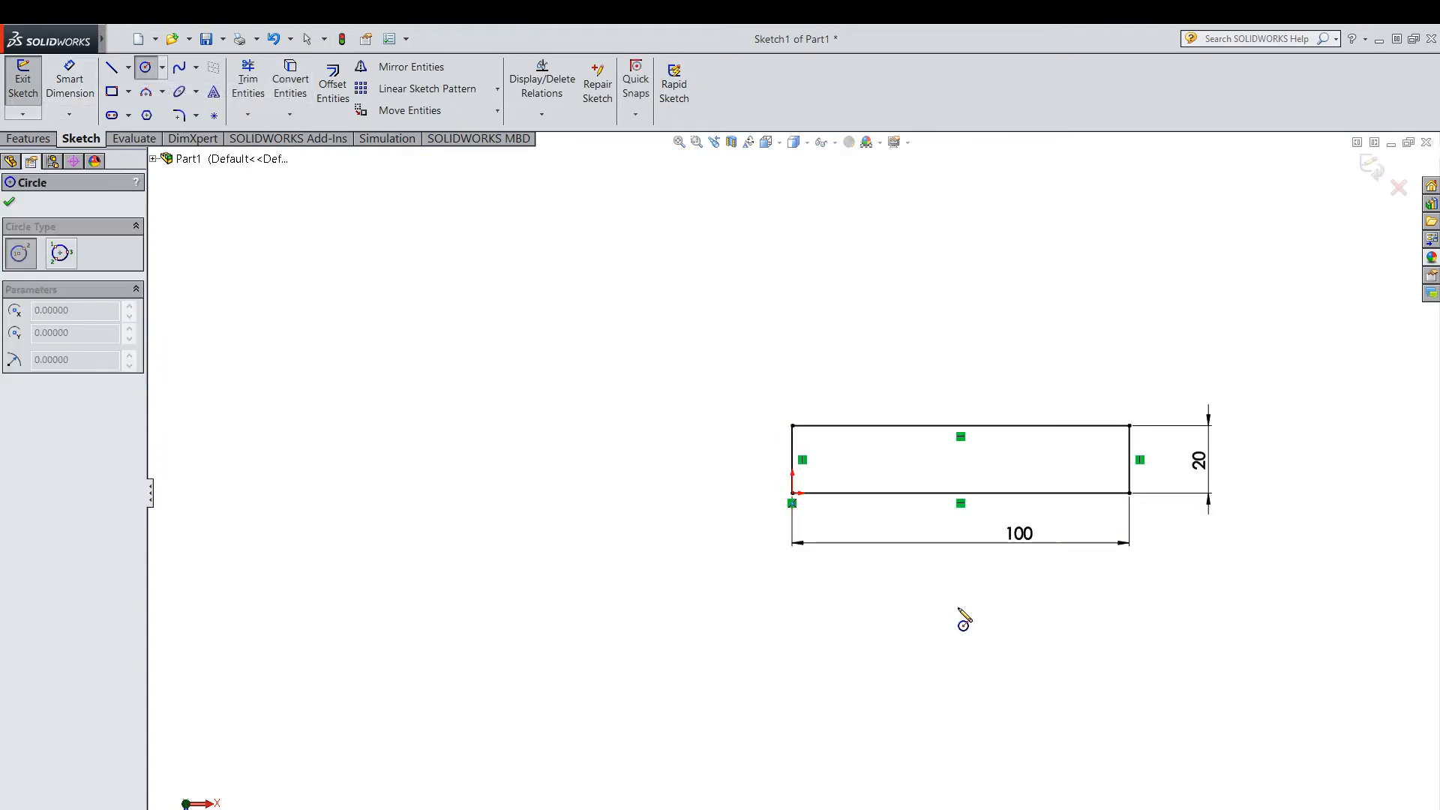
click(961, 459)
click(972, 459)
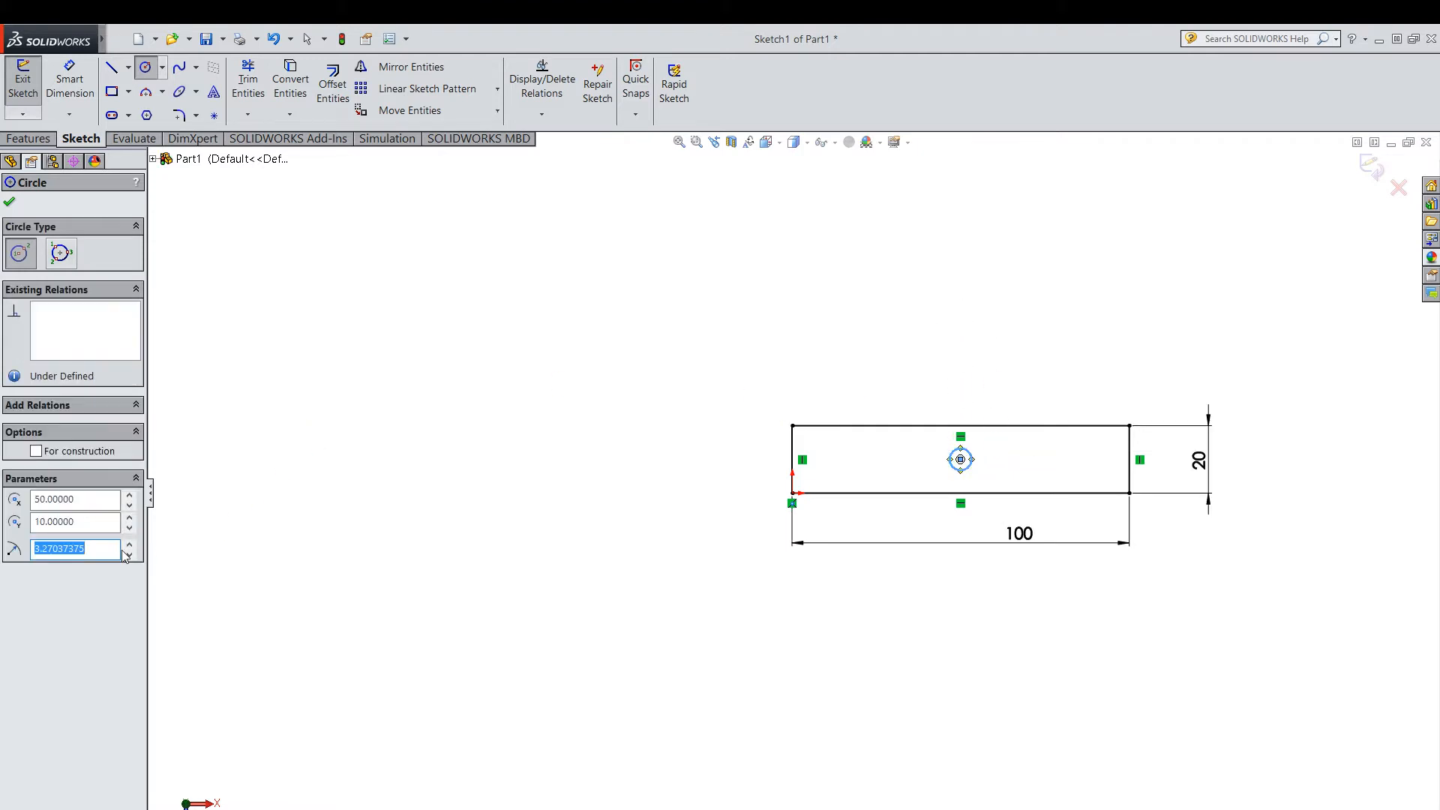
text(2)
key(Return)
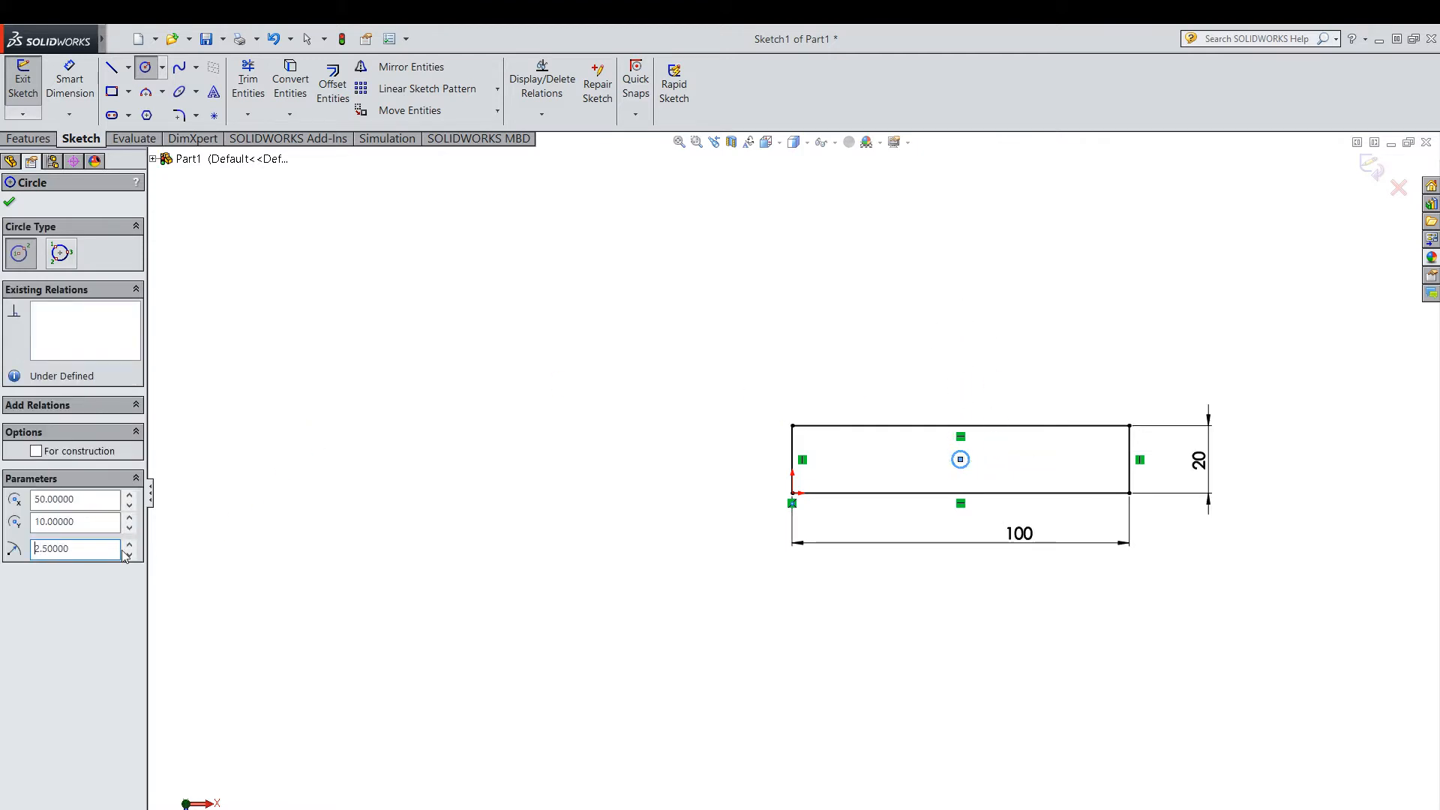
click(10, 203)
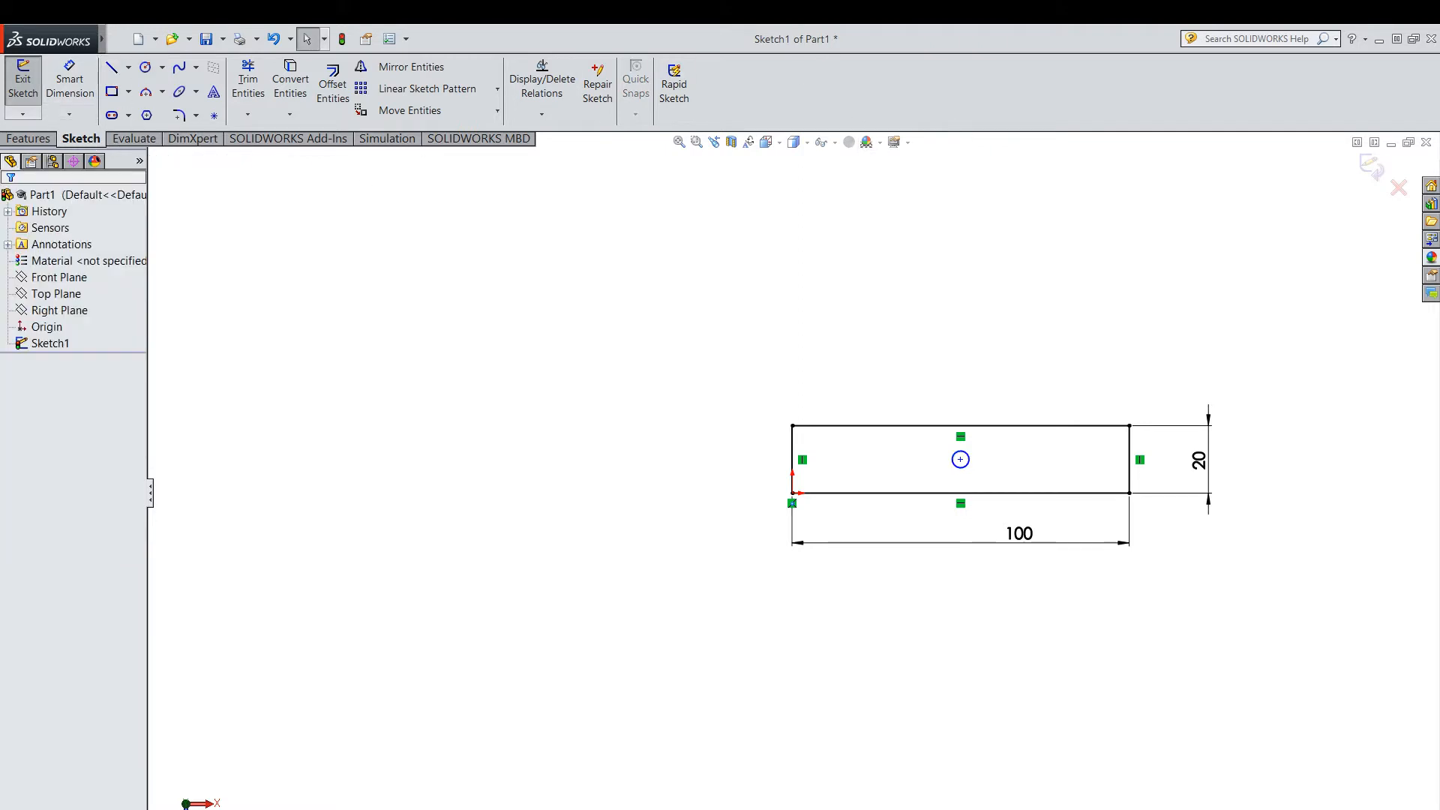
Dimension the circle's centre at 50 mm from the rectangle's left edge.
click(75, 67)
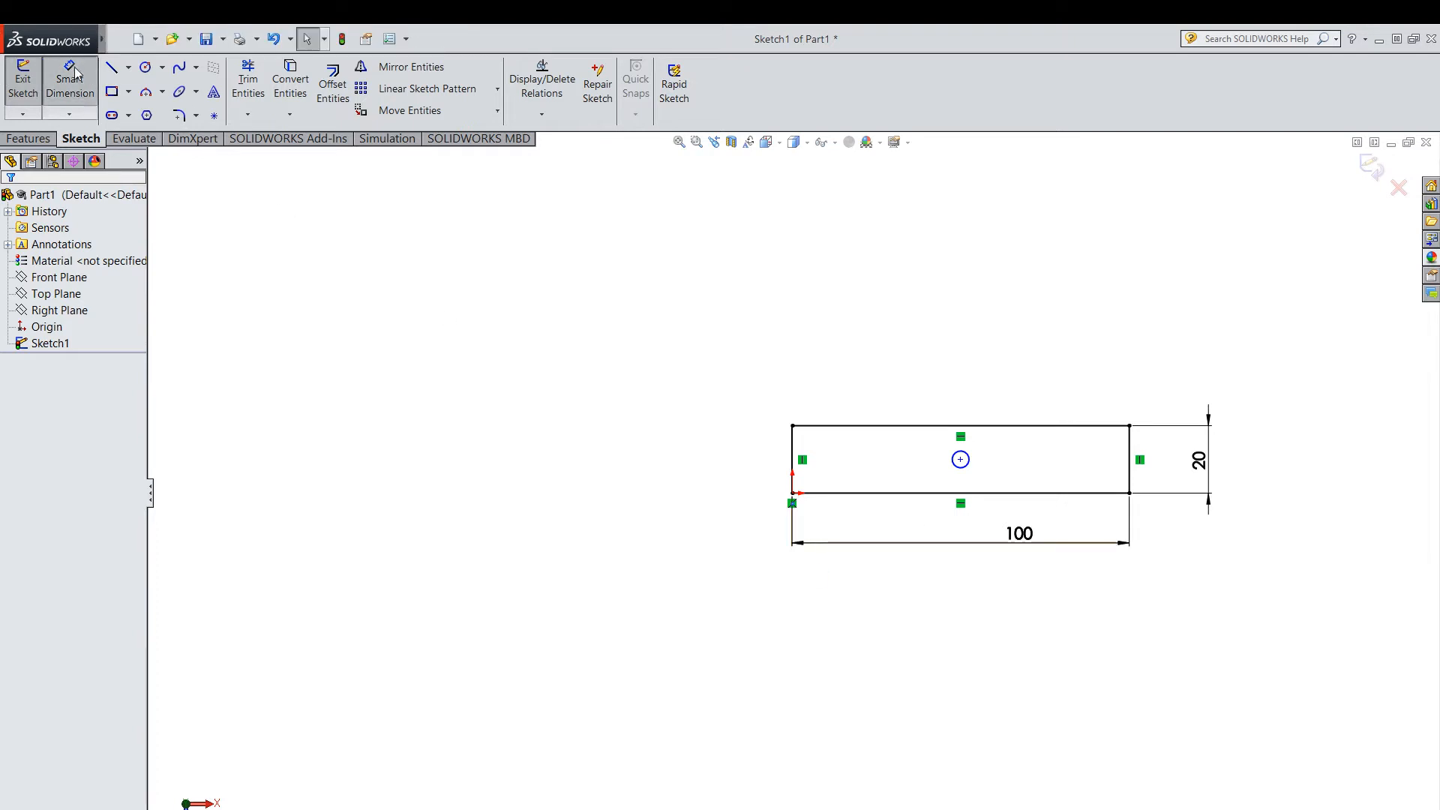
click(961, 459)
click(793, 472)
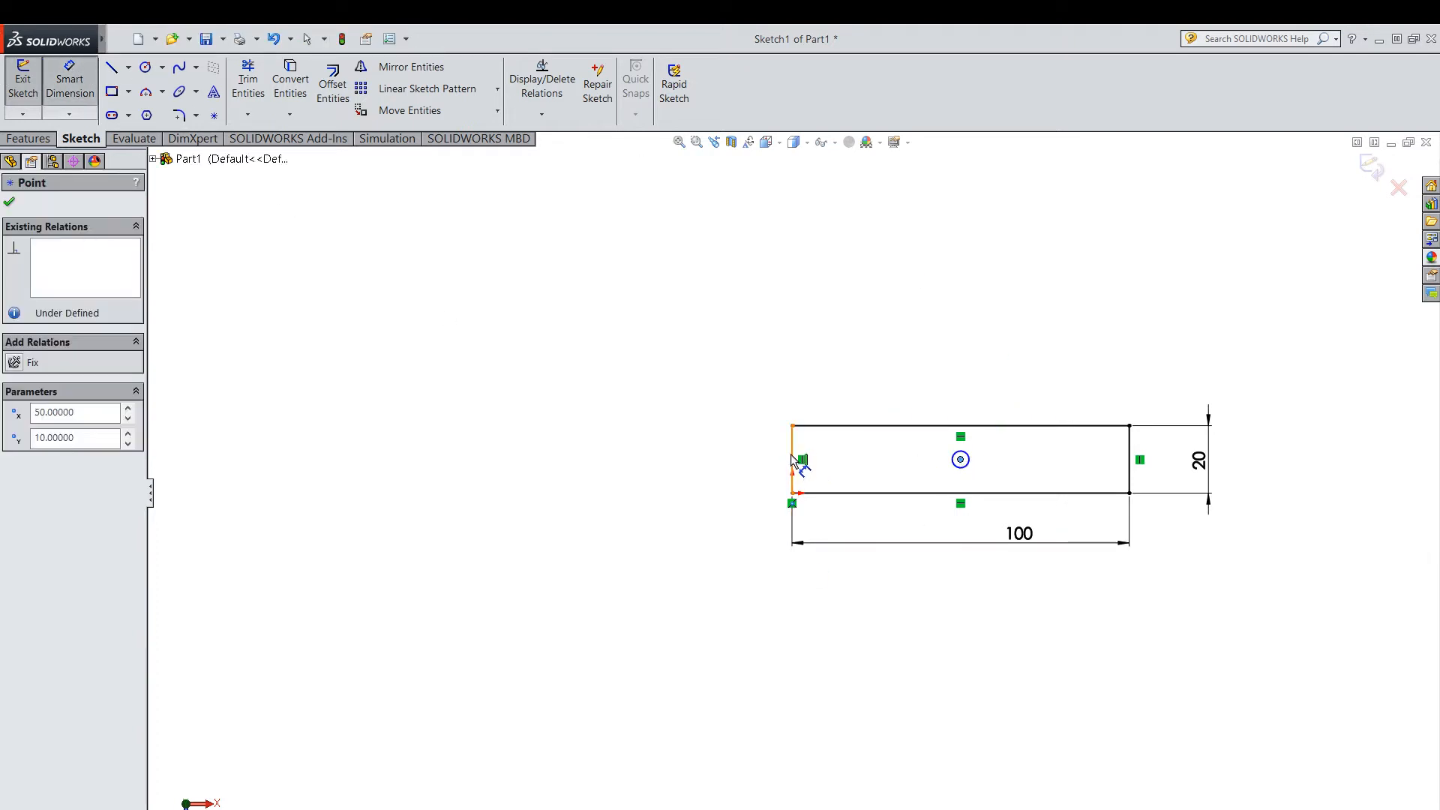
click(884, 401)
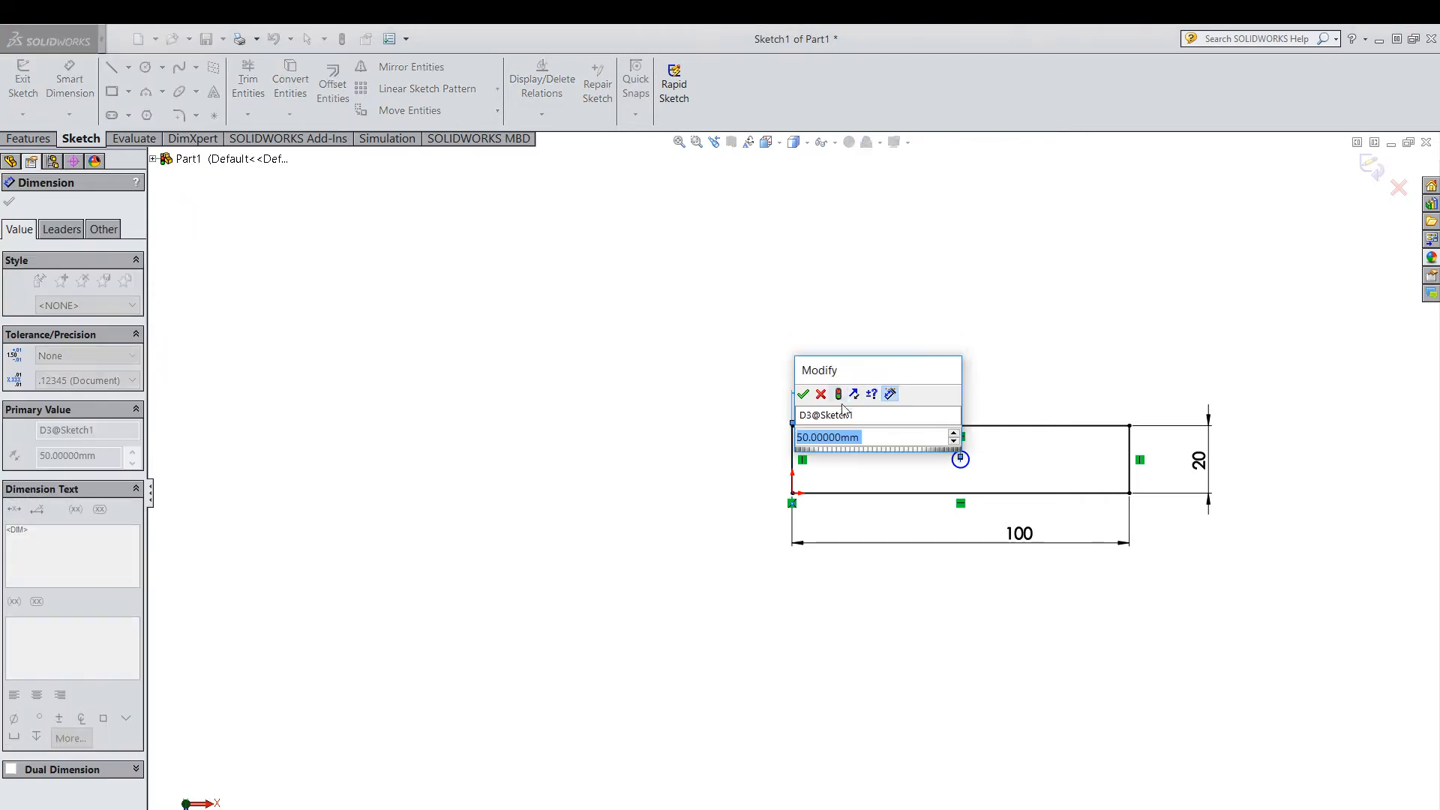
click(803, 396)
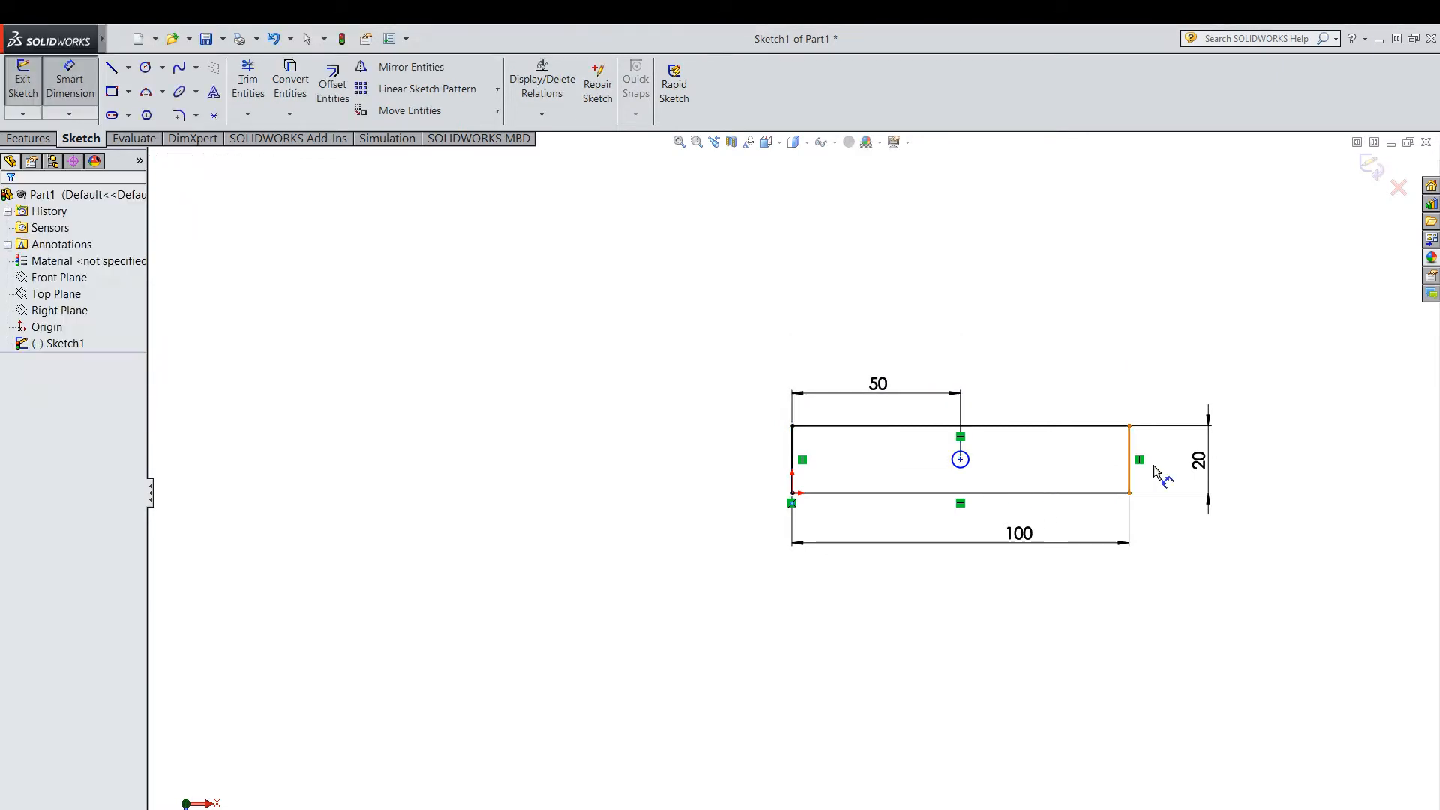
drag(1131, 467, 964, 465)
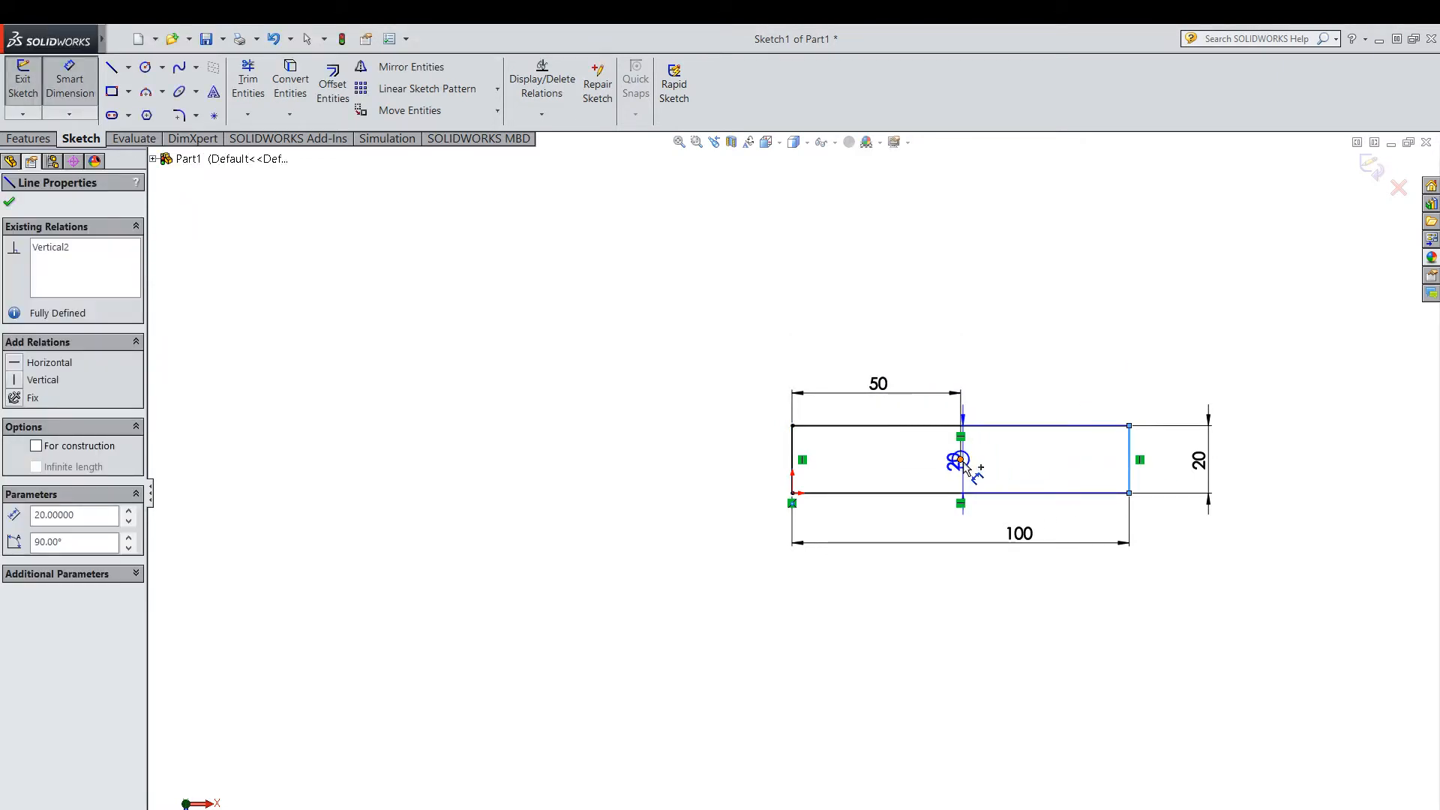
click(961, 460)
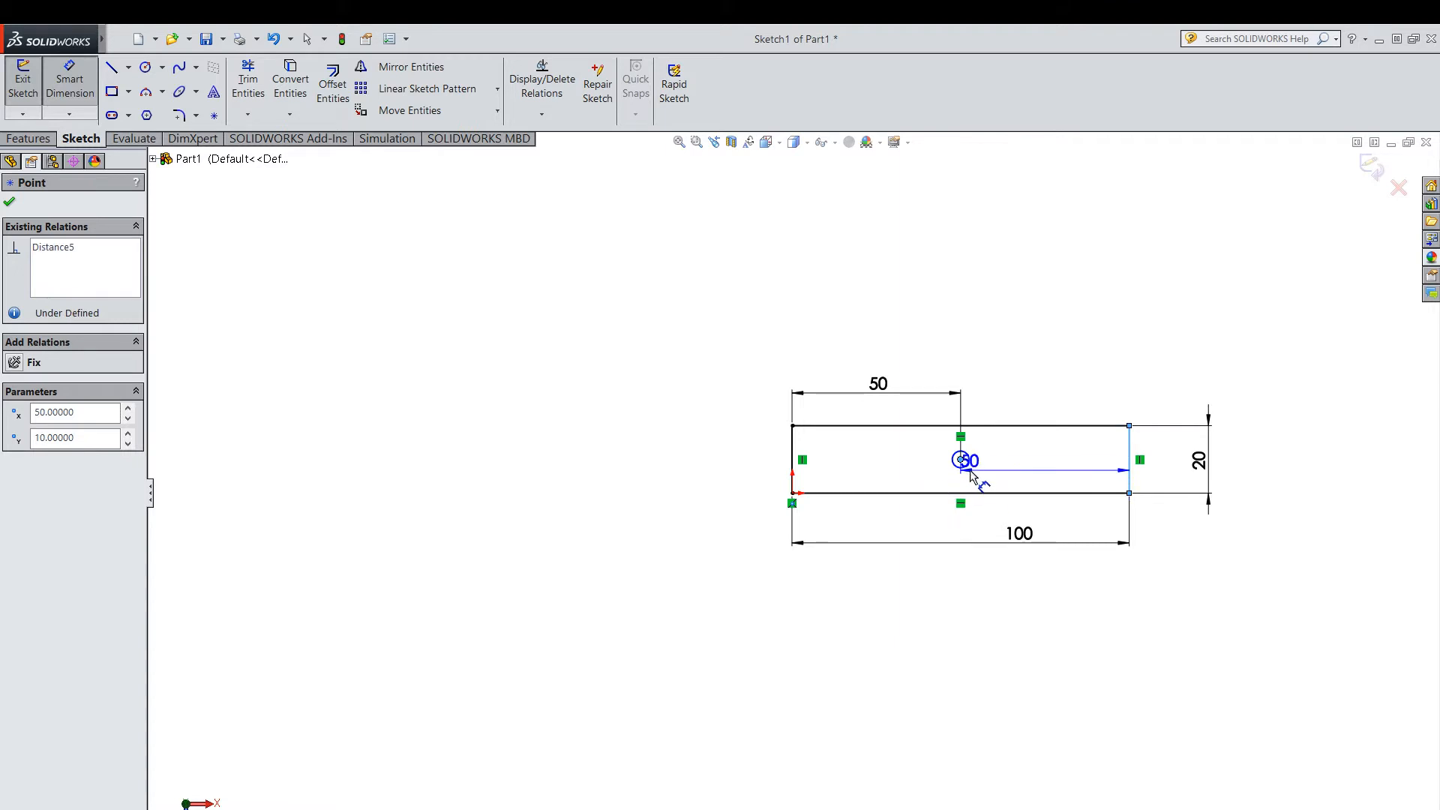
key(Escape)
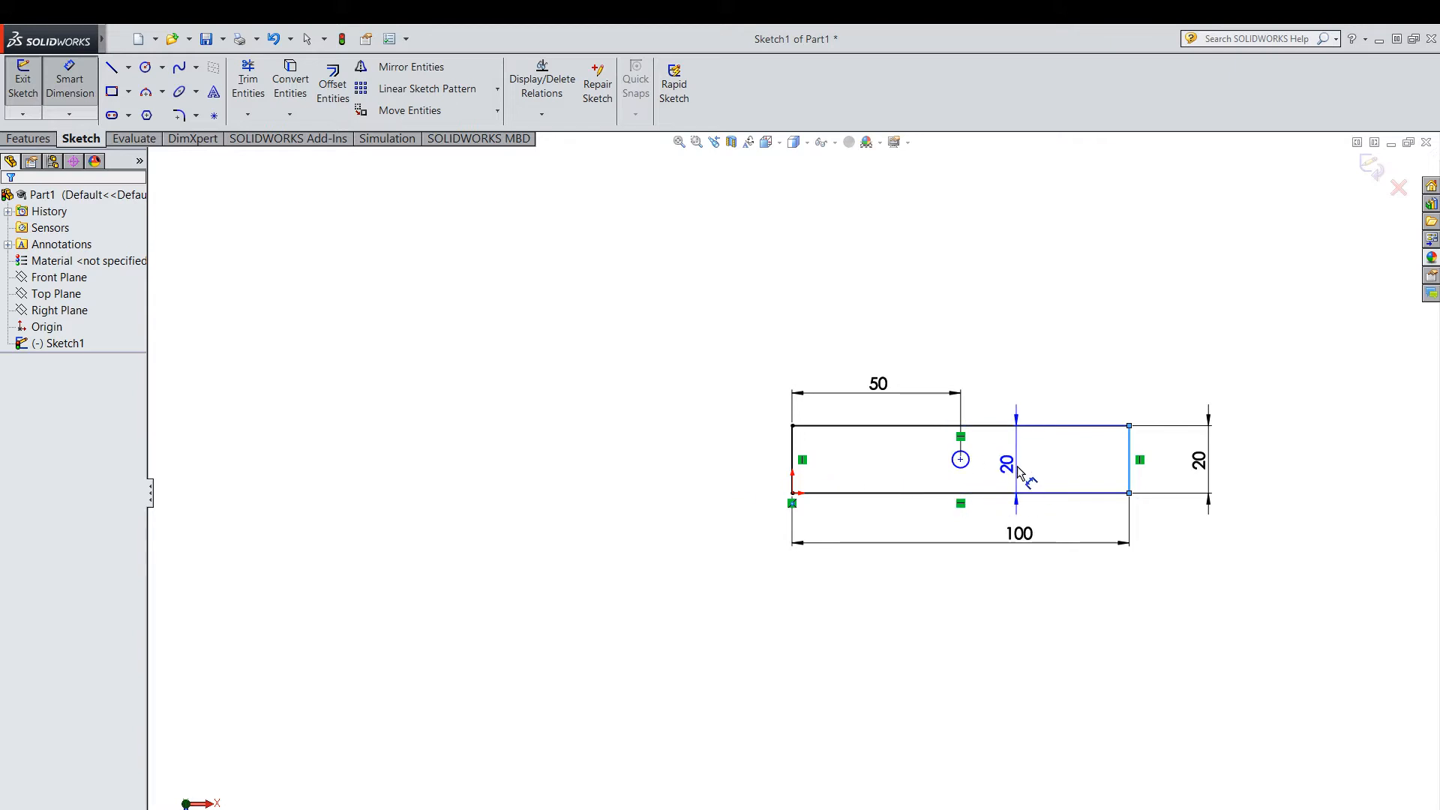
key(Escape)
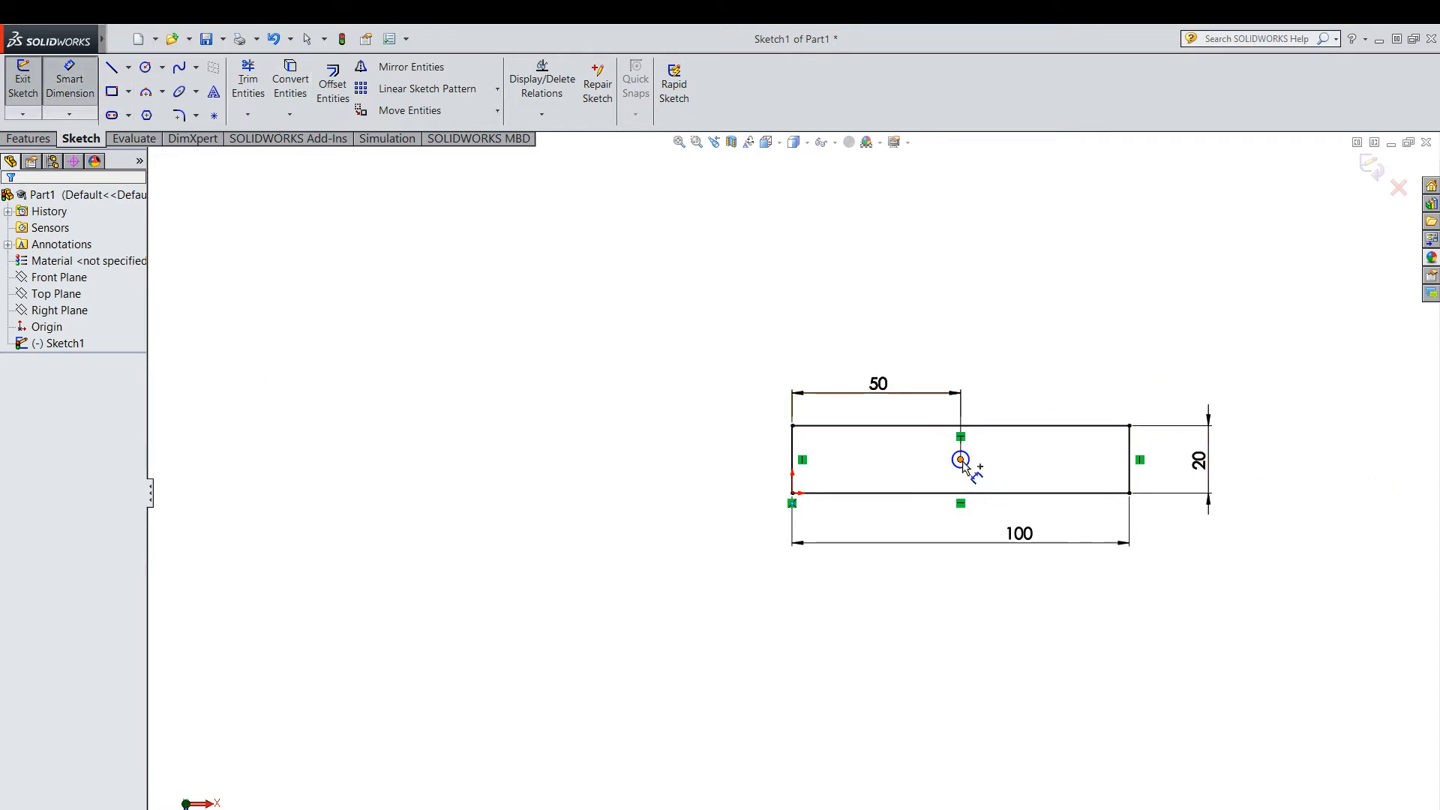
Dimension the circle's centre at 10 mm above the rectangle's bottom edge.
click(979, 493)
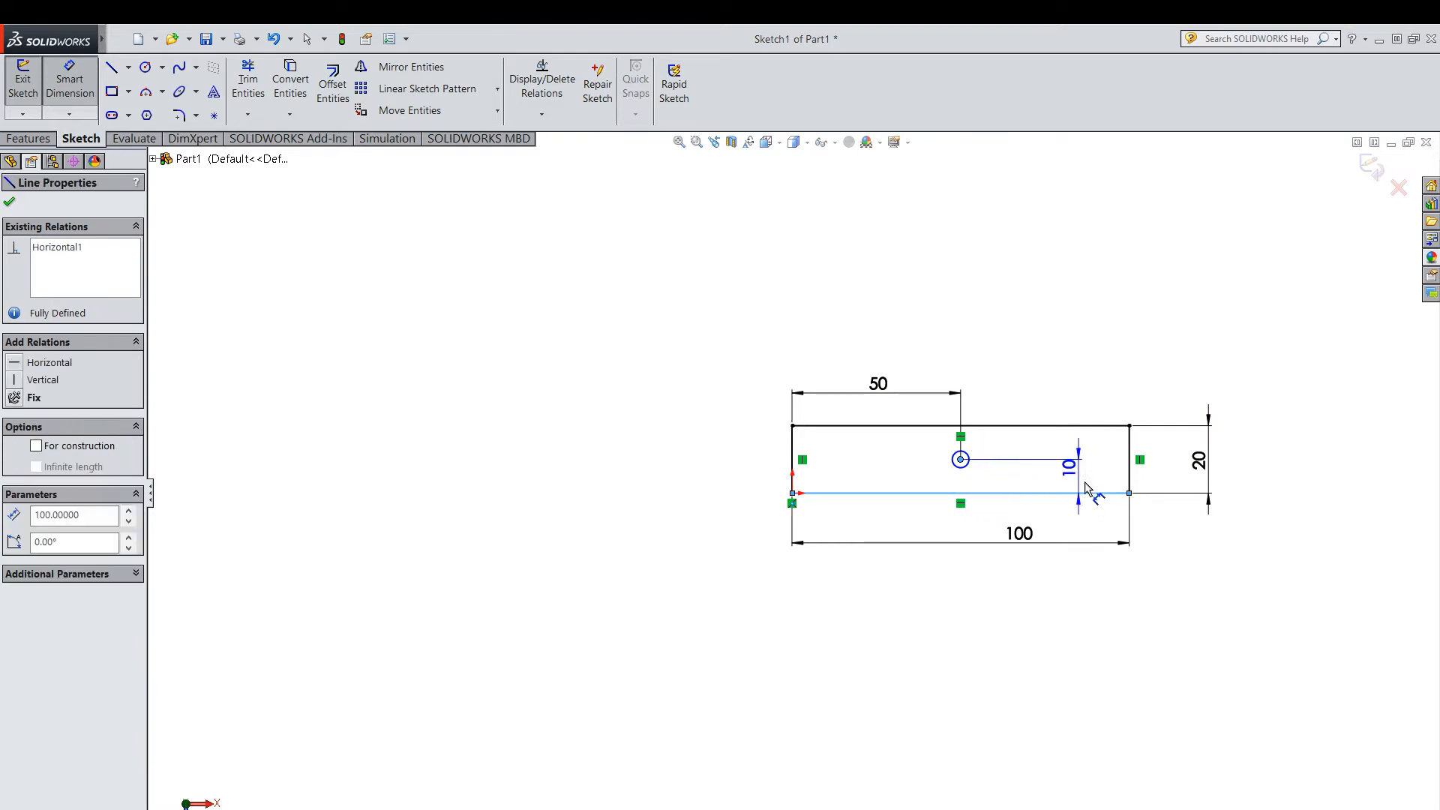
click(1175, 480)
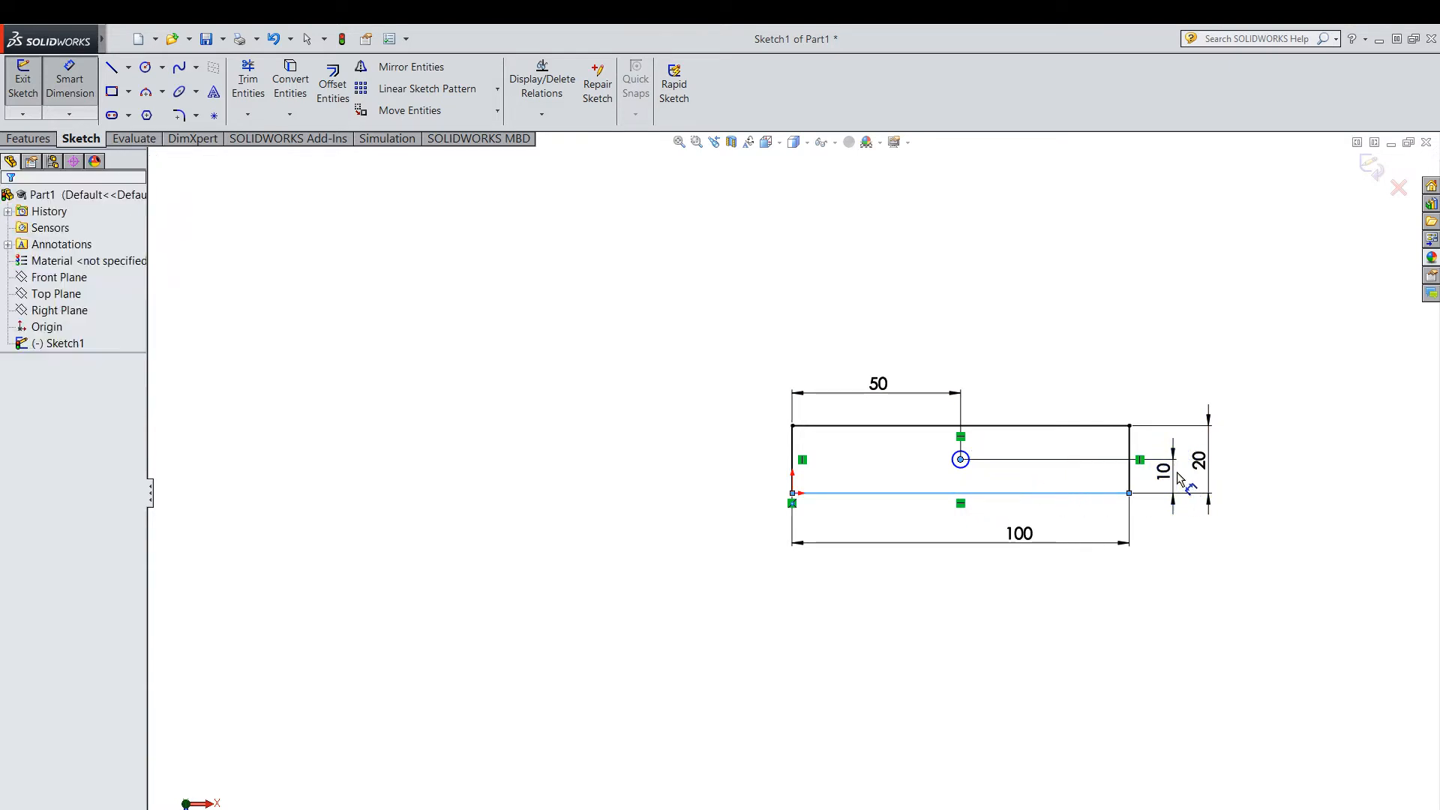
key(Return)
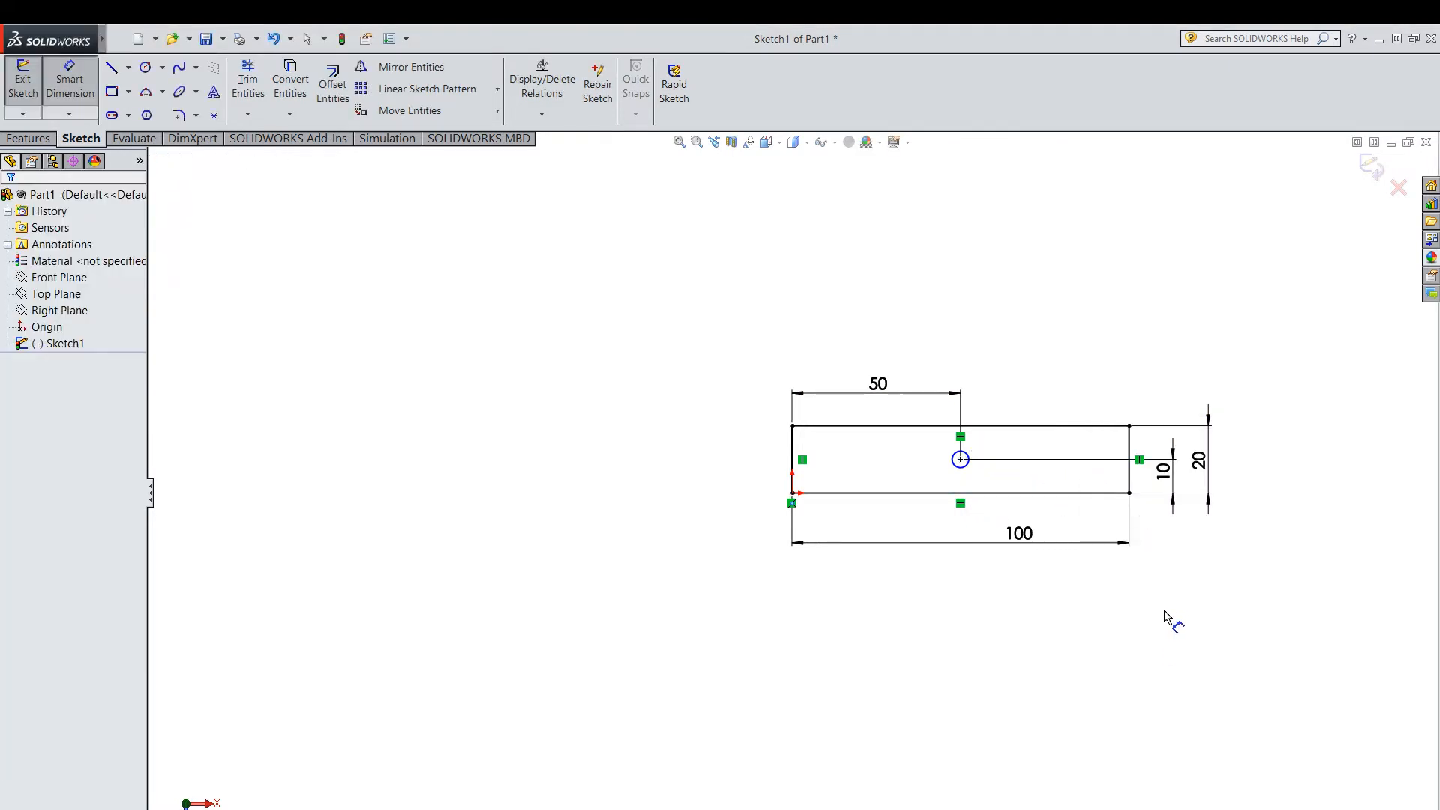
Add a 5 mm diameter dimension to the circle and exit the sketch.
click(970, 451)
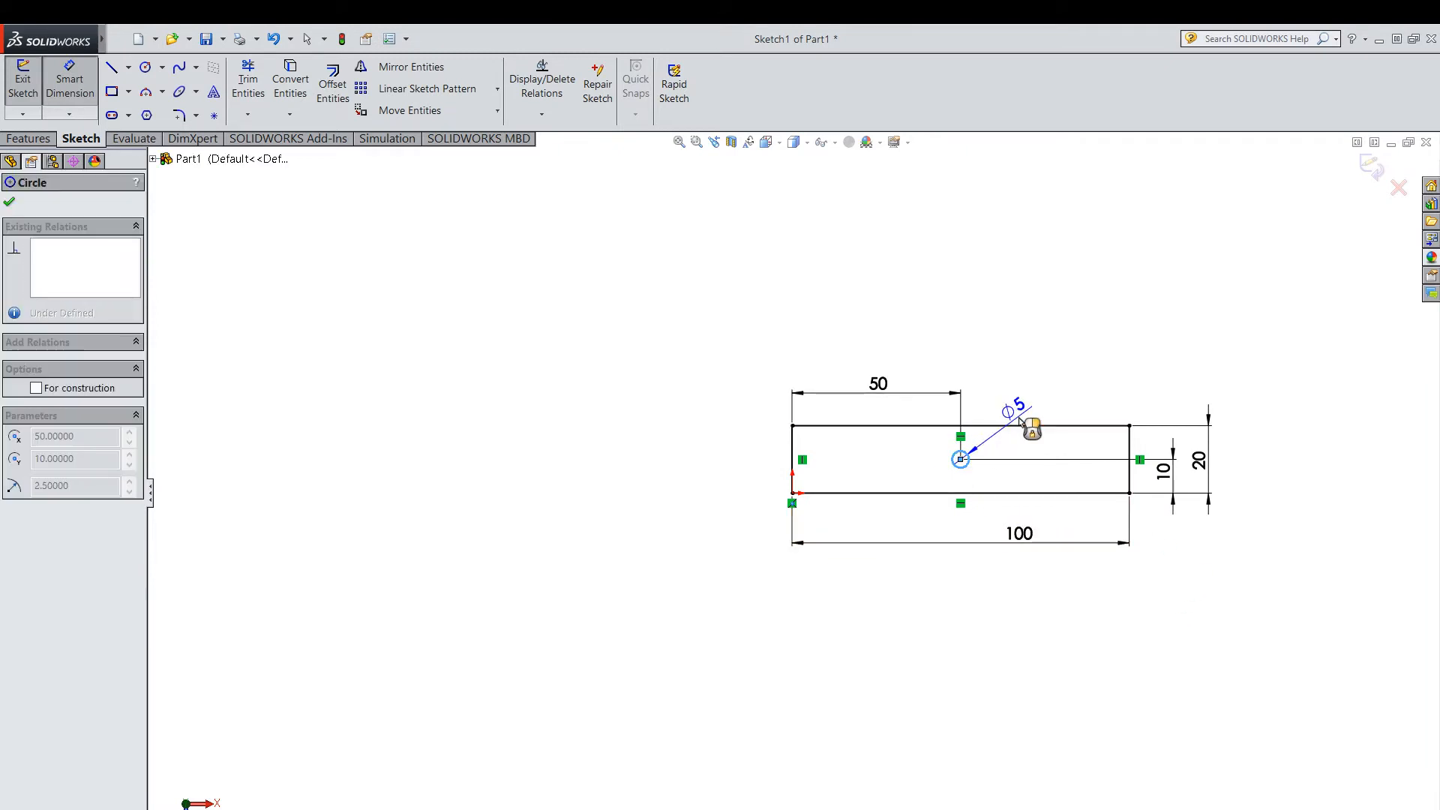
click(1035, 398)
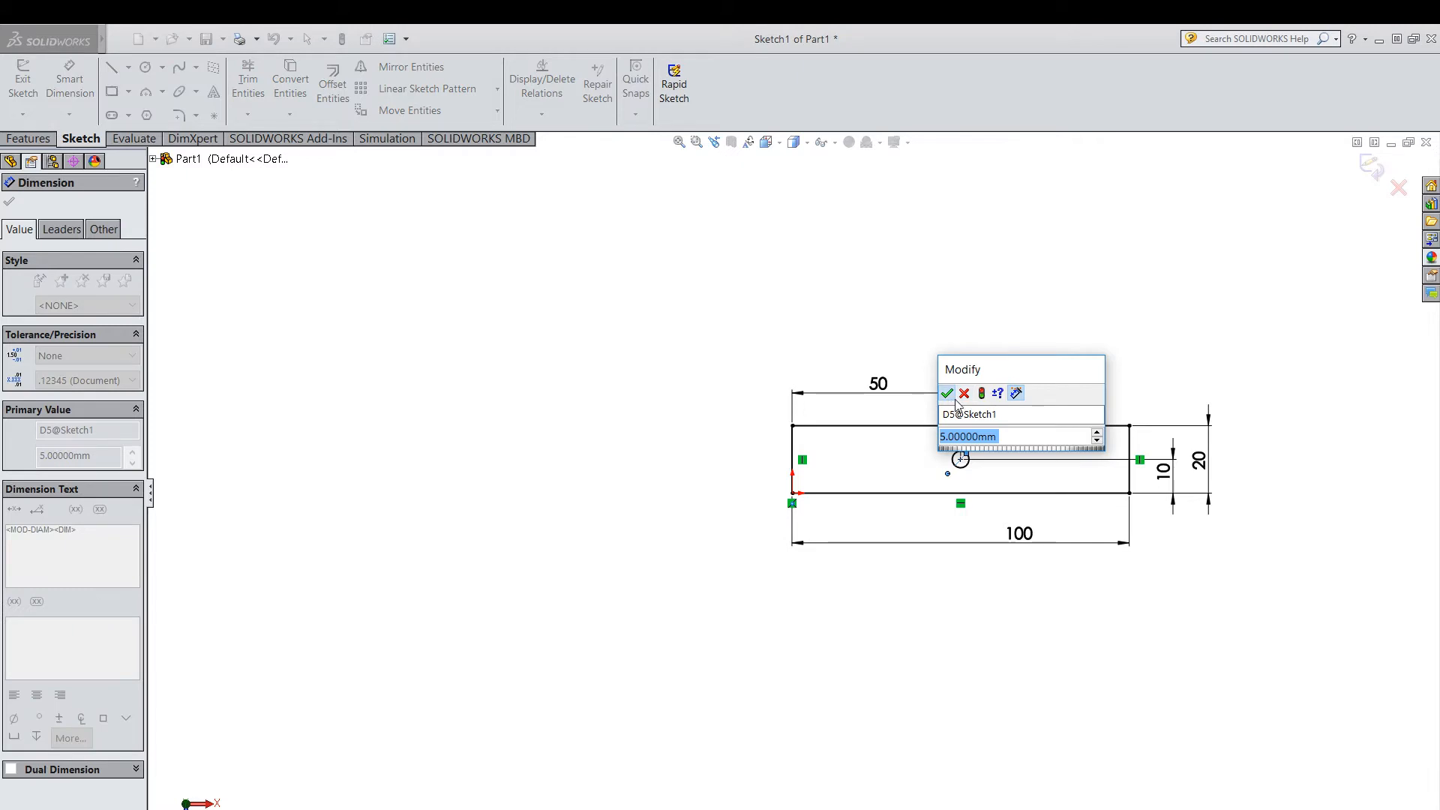
click(947, 393)
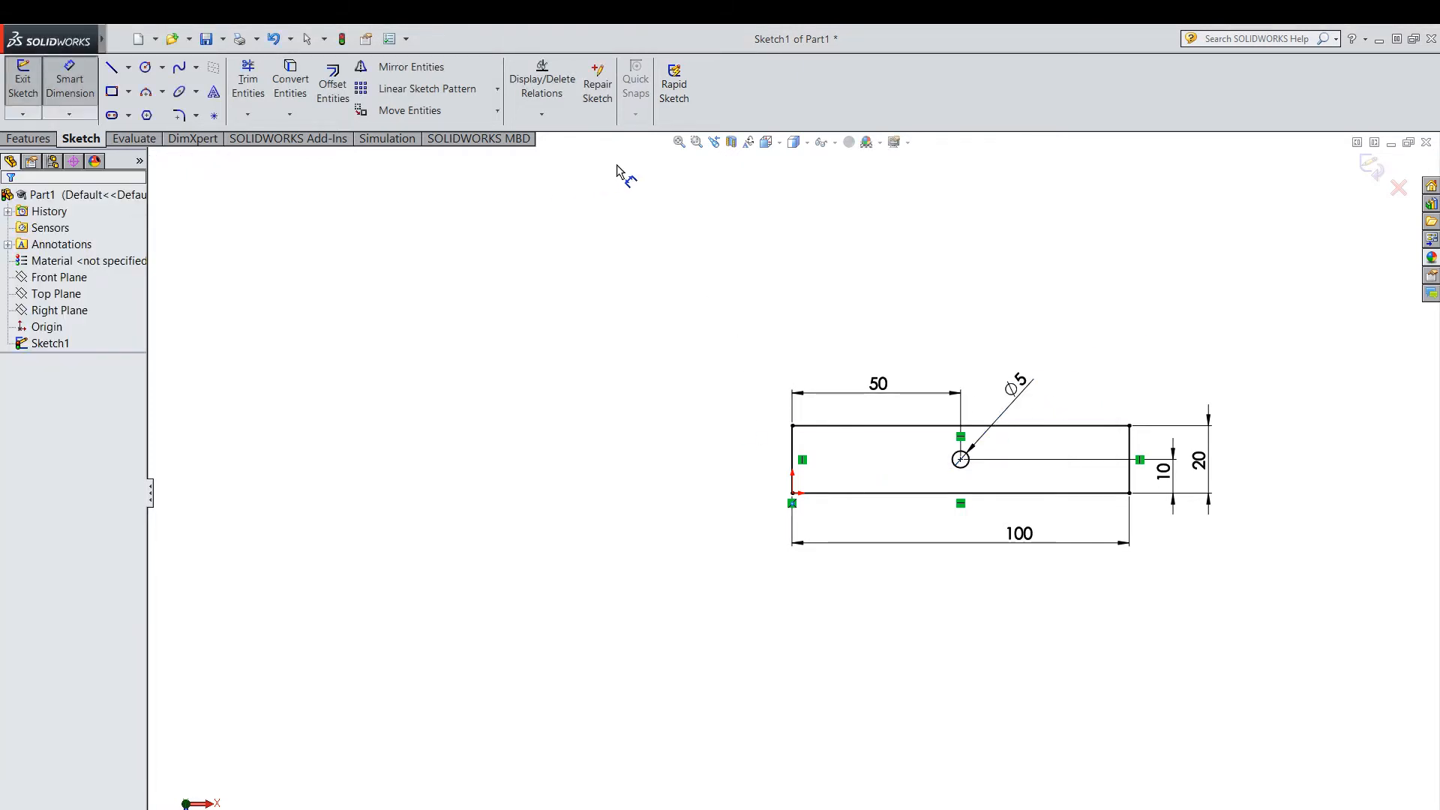
click(697, 142)
mouse_move(716, 345)
mouse_down()
mouse_move(1315, 498)
mouse_move(1320, 597)
mouse_up()
key(Escape)
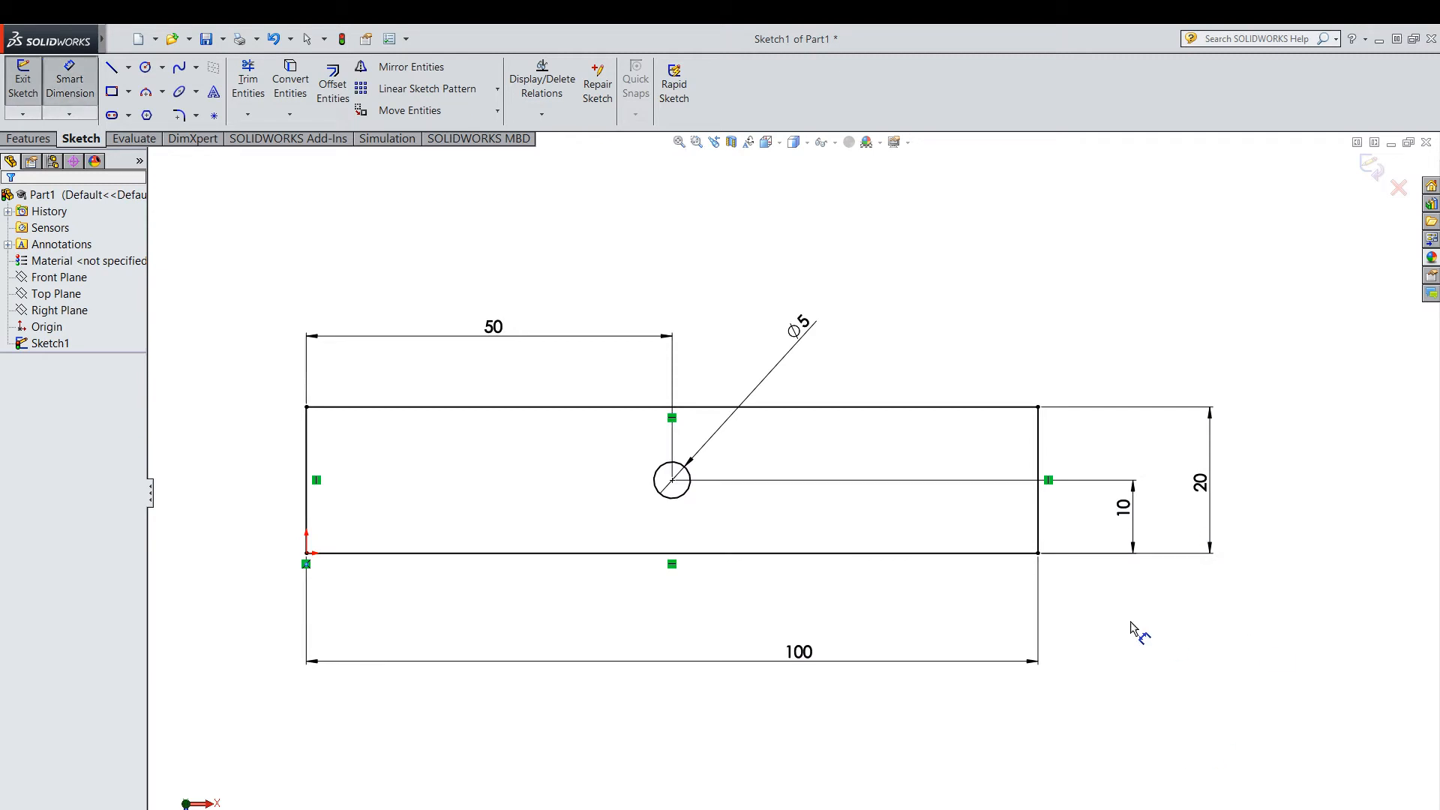
click(1370, 167)
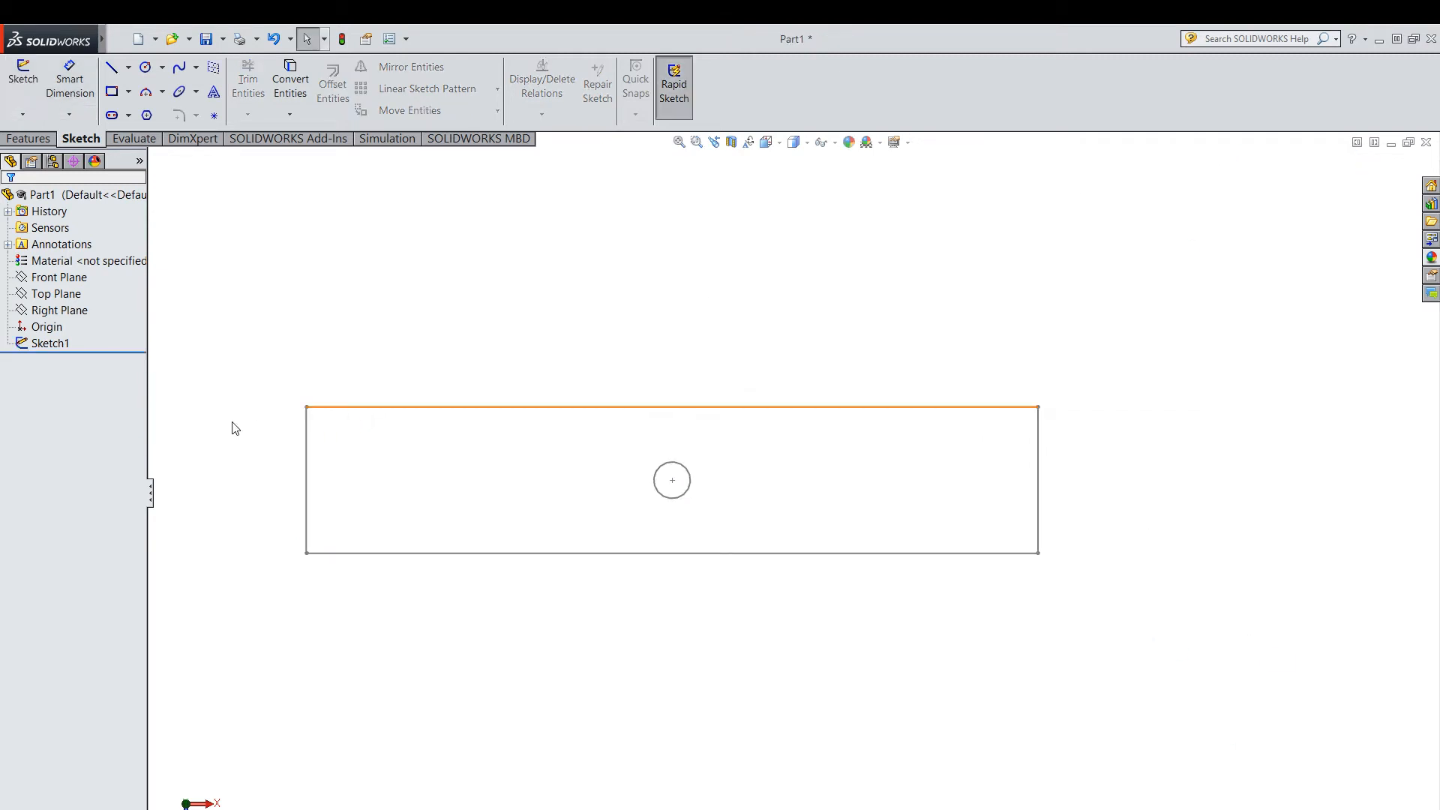
Extrude the rectangle sketch with its central circle to a blind depth of 2 mm.
click(45, 344)
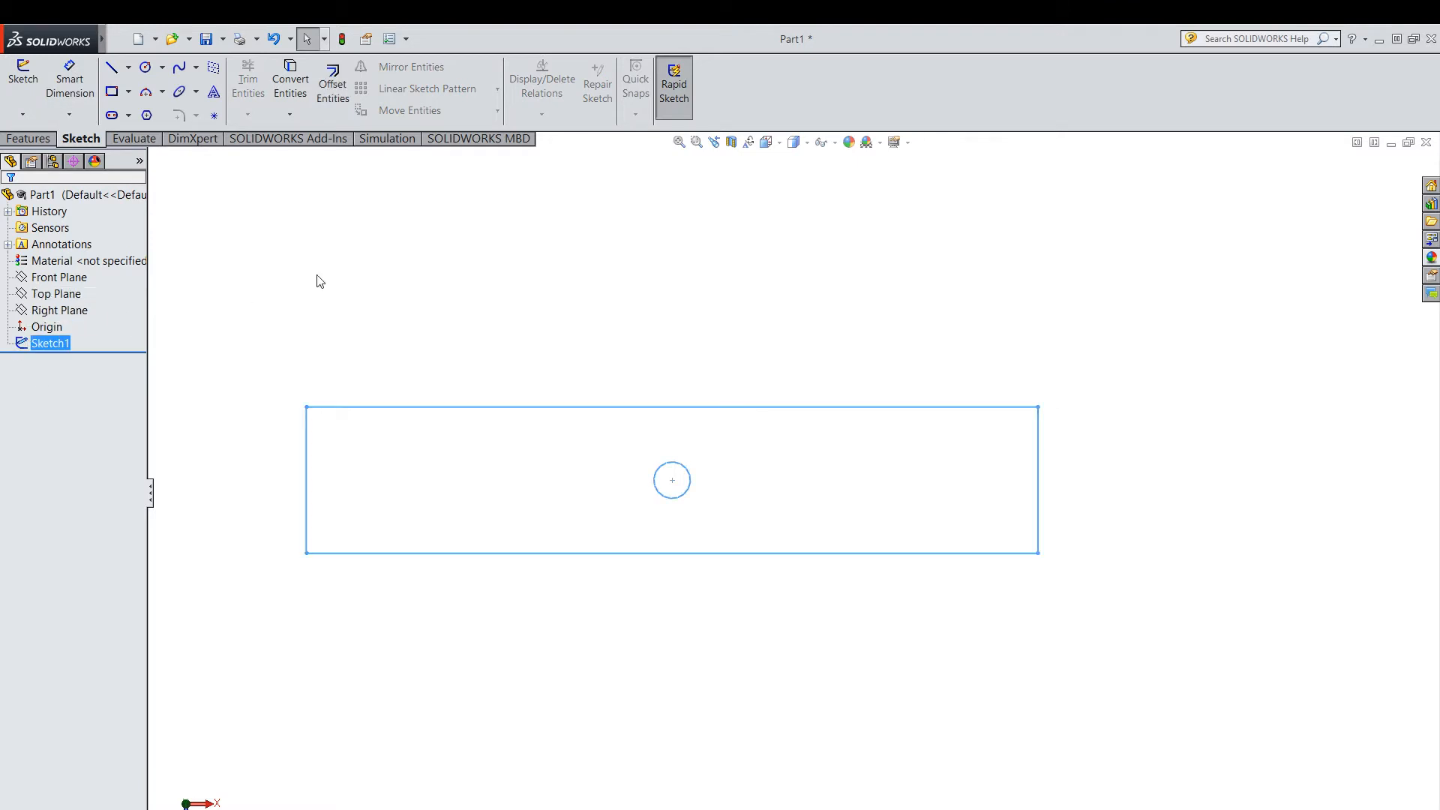
click(29, 138)
click(30, 82)
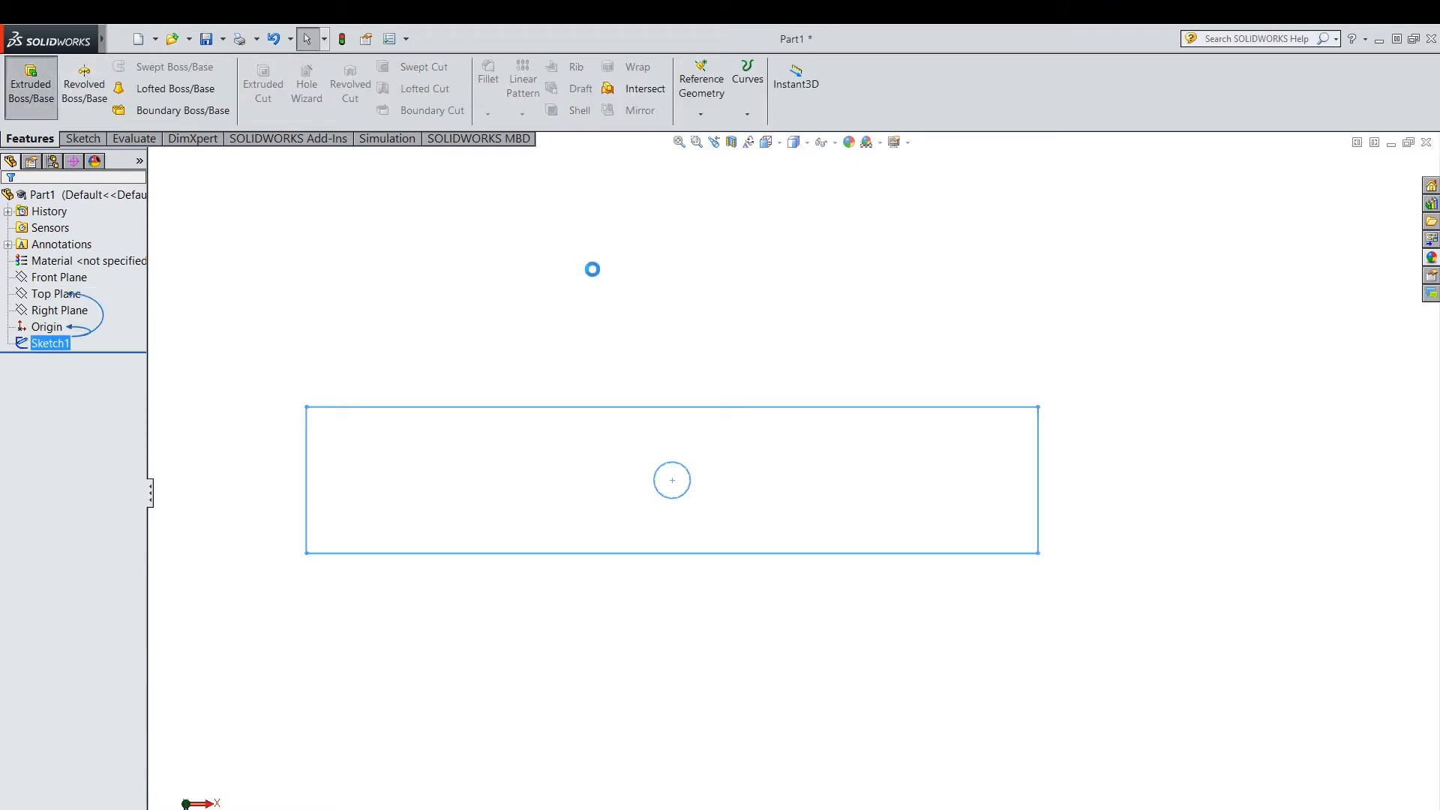
text(2.00000mm)
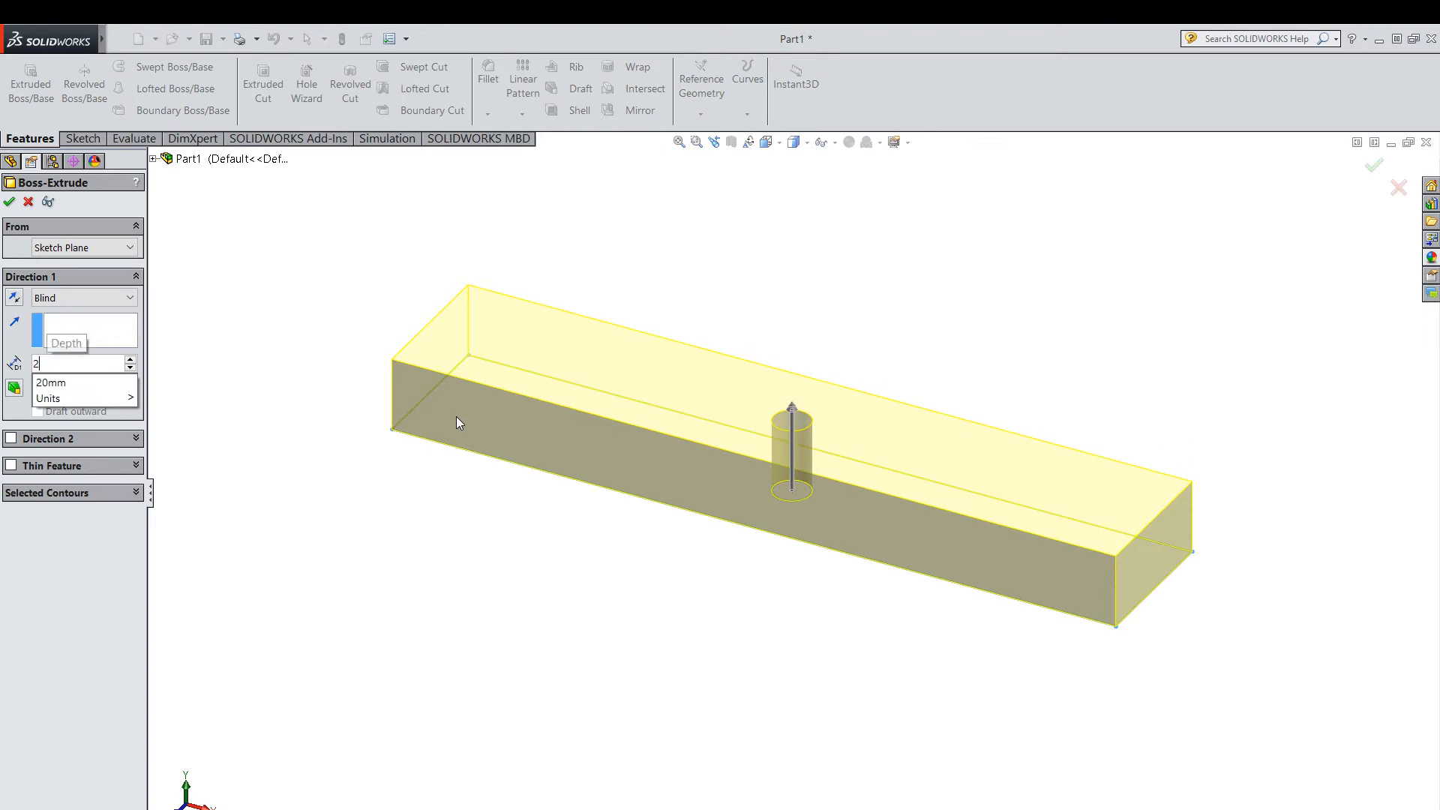
key(Return)
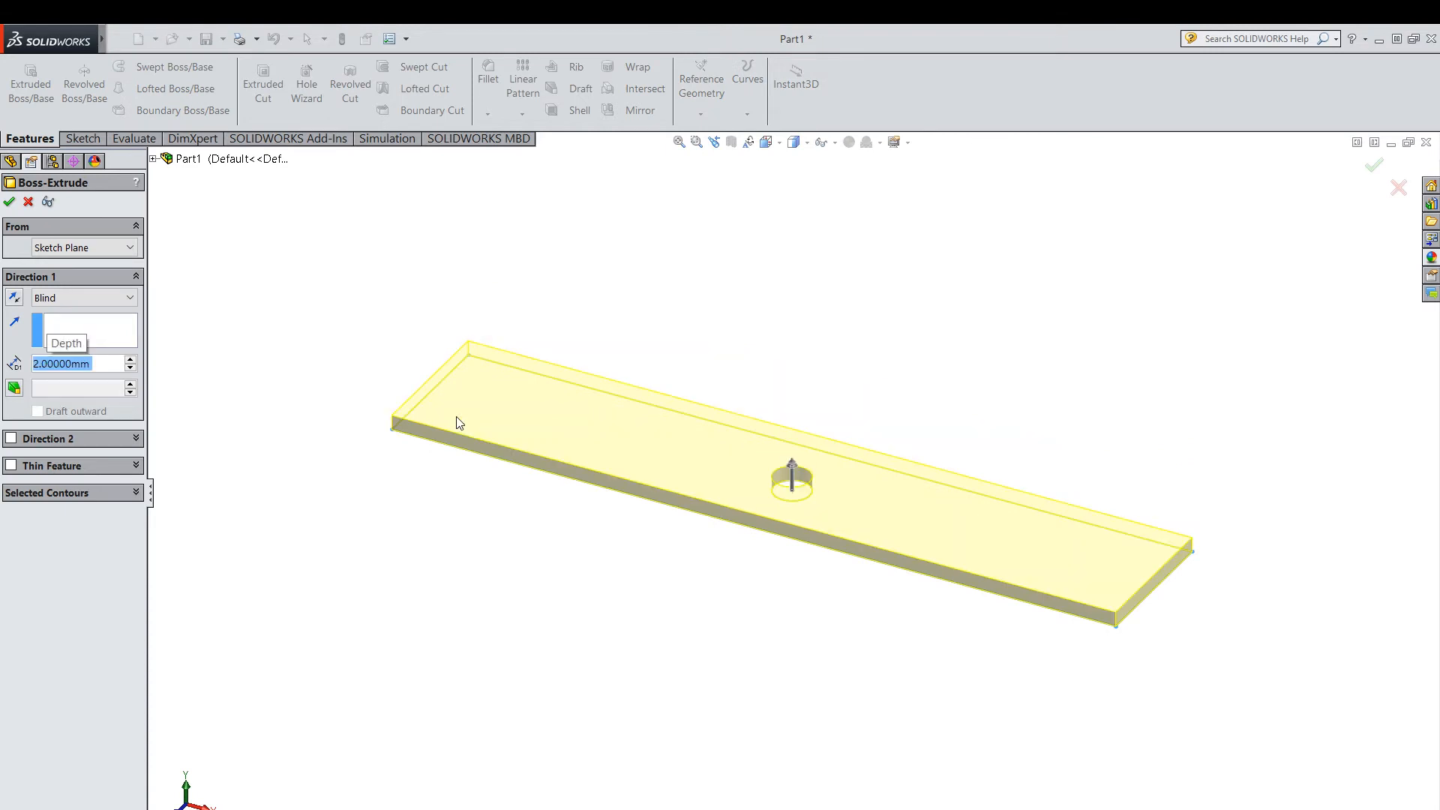
key(Return)
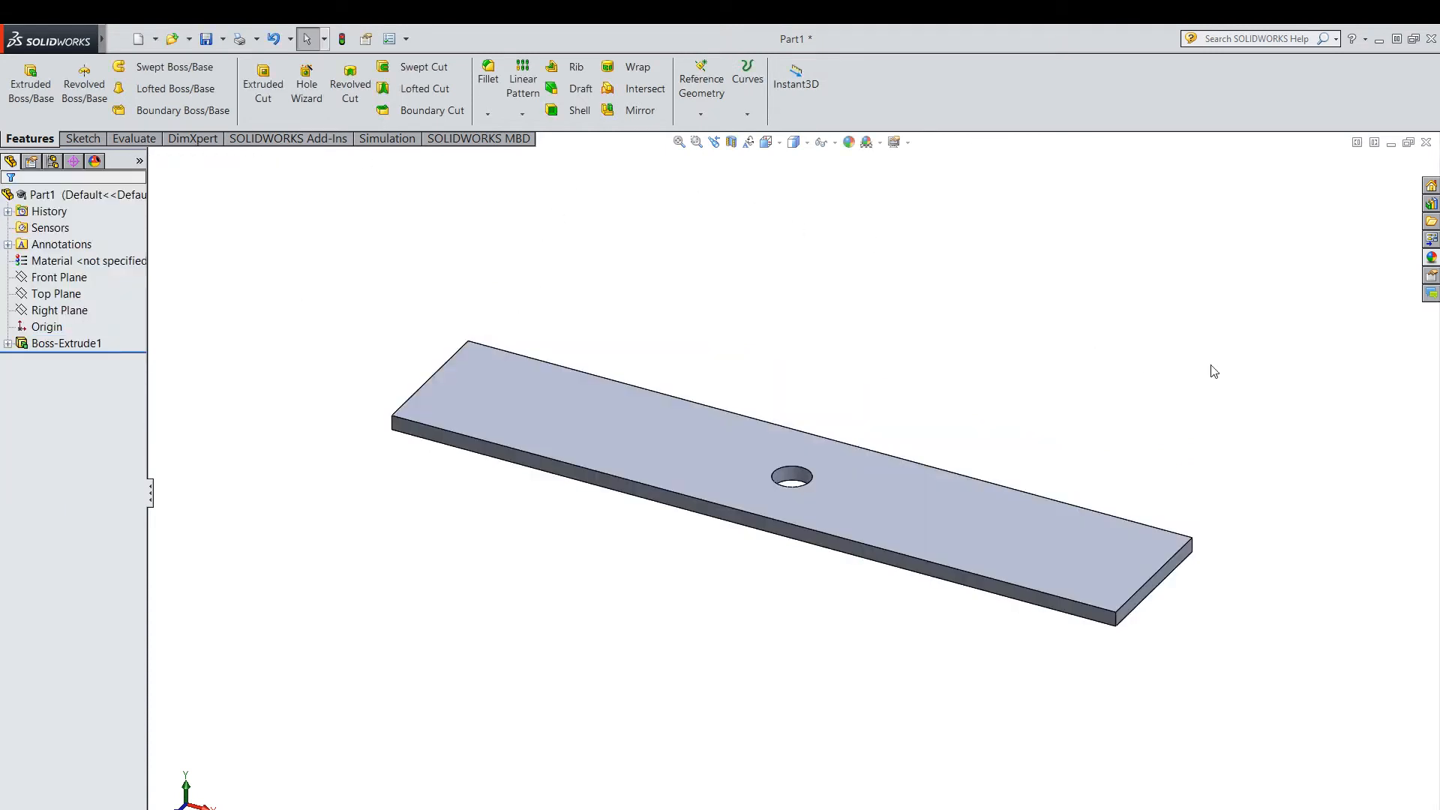
Start saving the part under a new name and create and open an Analysis folder inside My assemblySW.
click(223, 43)
click(229, 66)
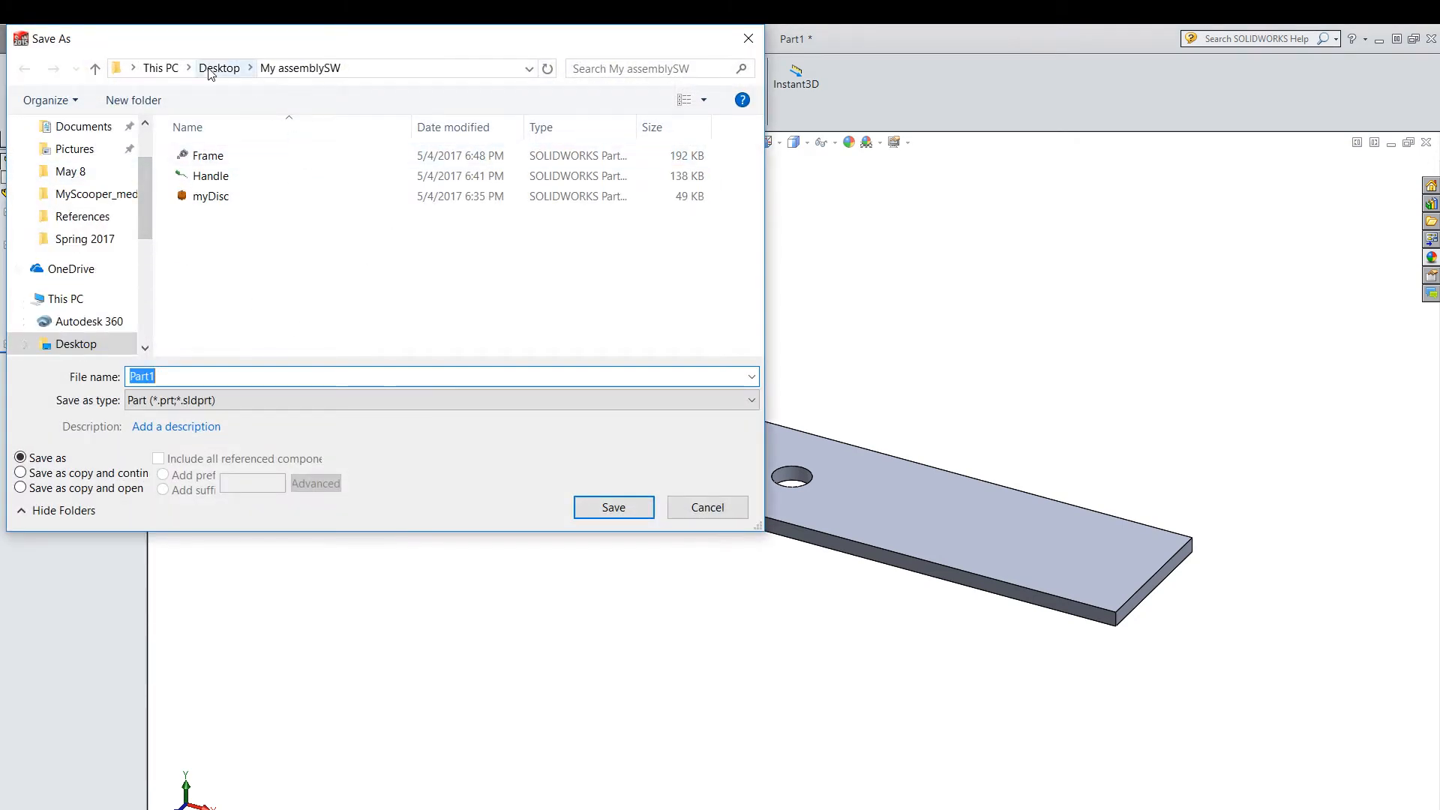
click(271, 289)
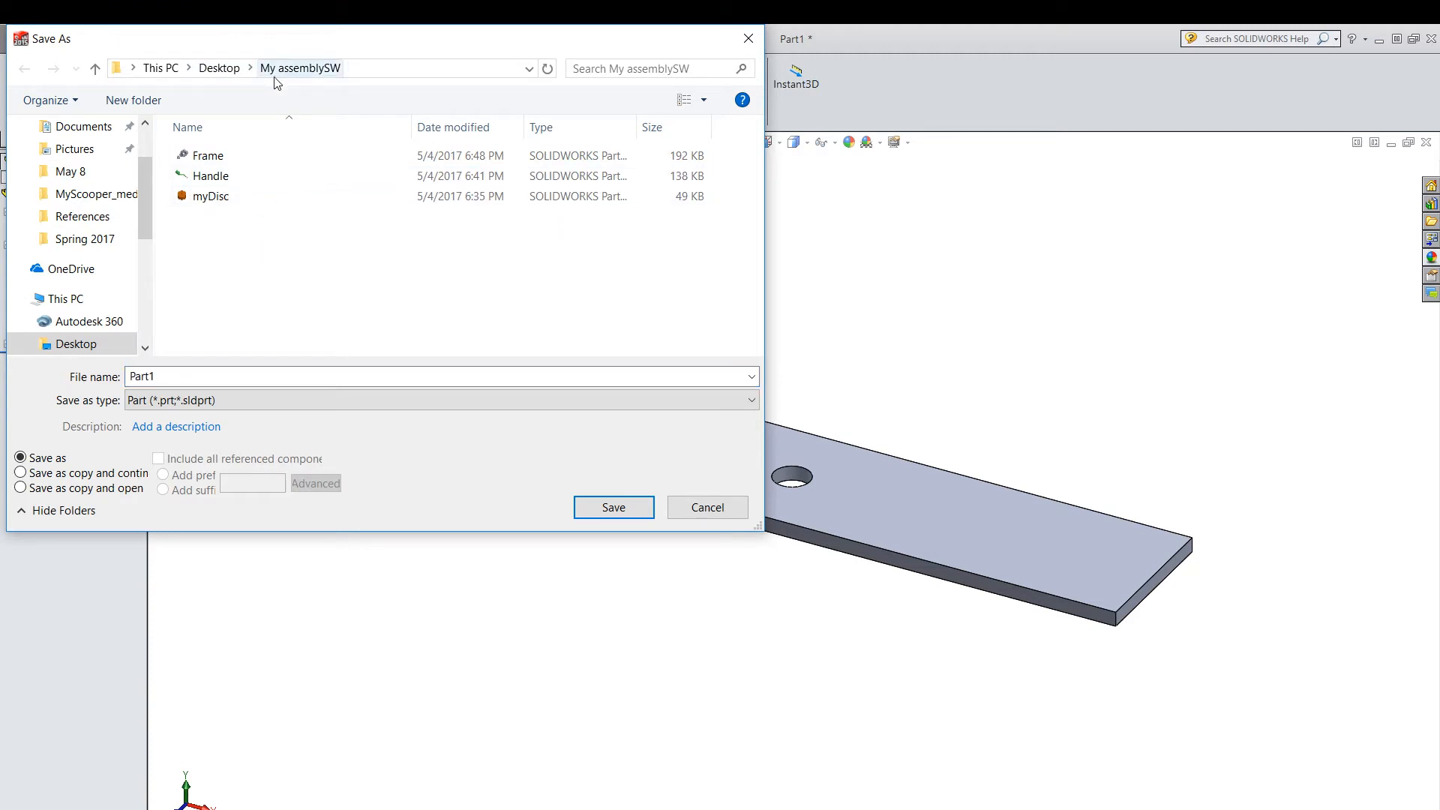
right_click(277, 245)
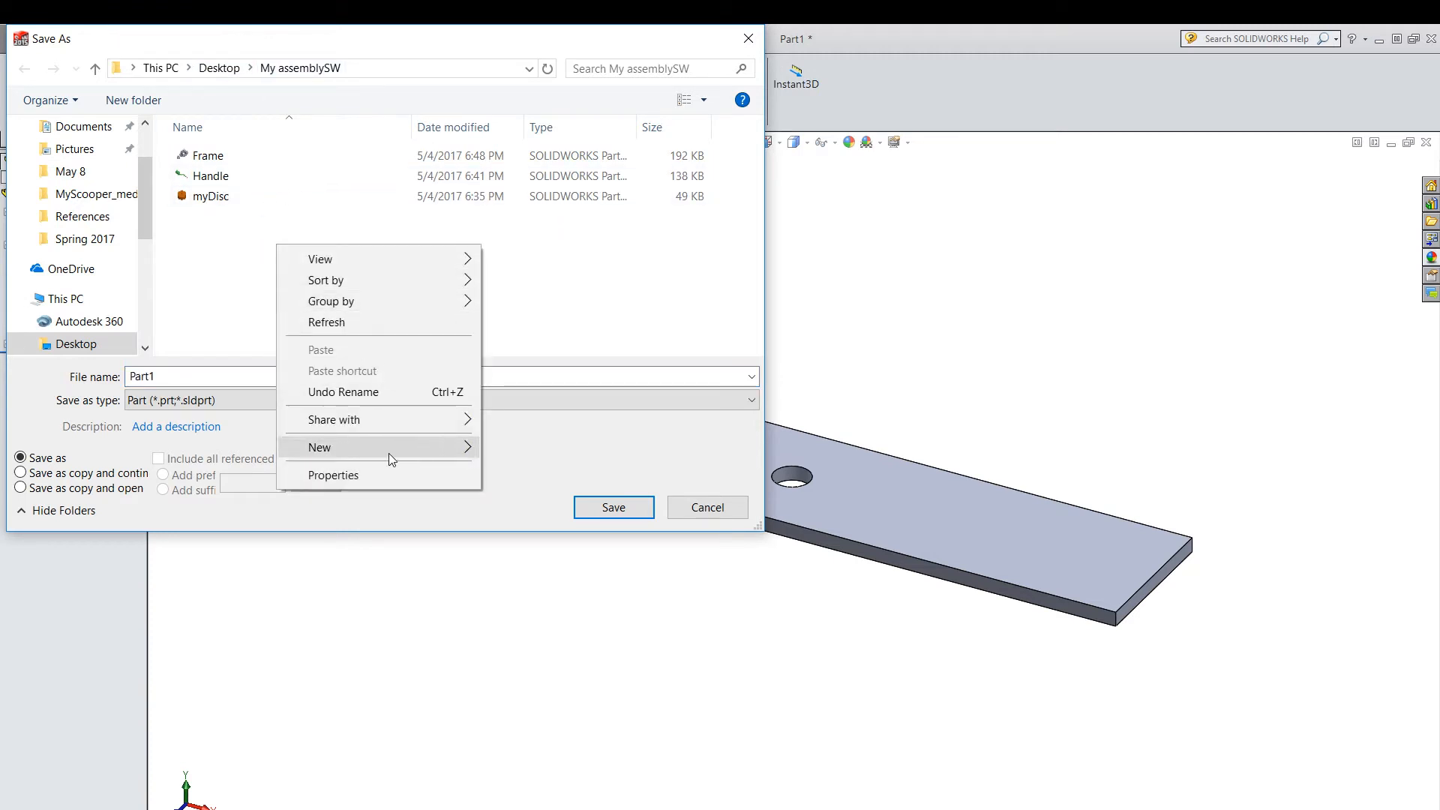
mouse_move(465, 447)
click(522, 450)
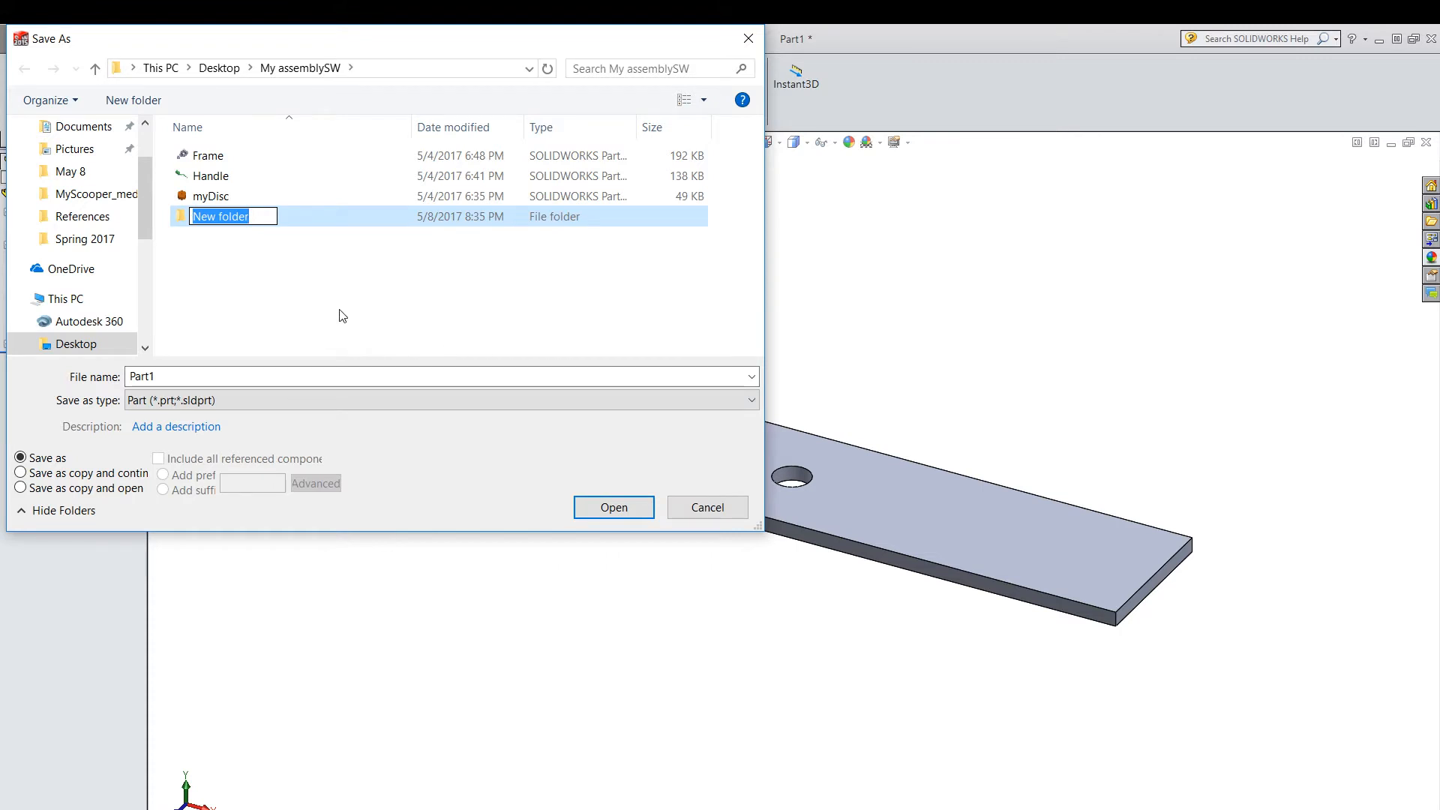
text(Analysis)
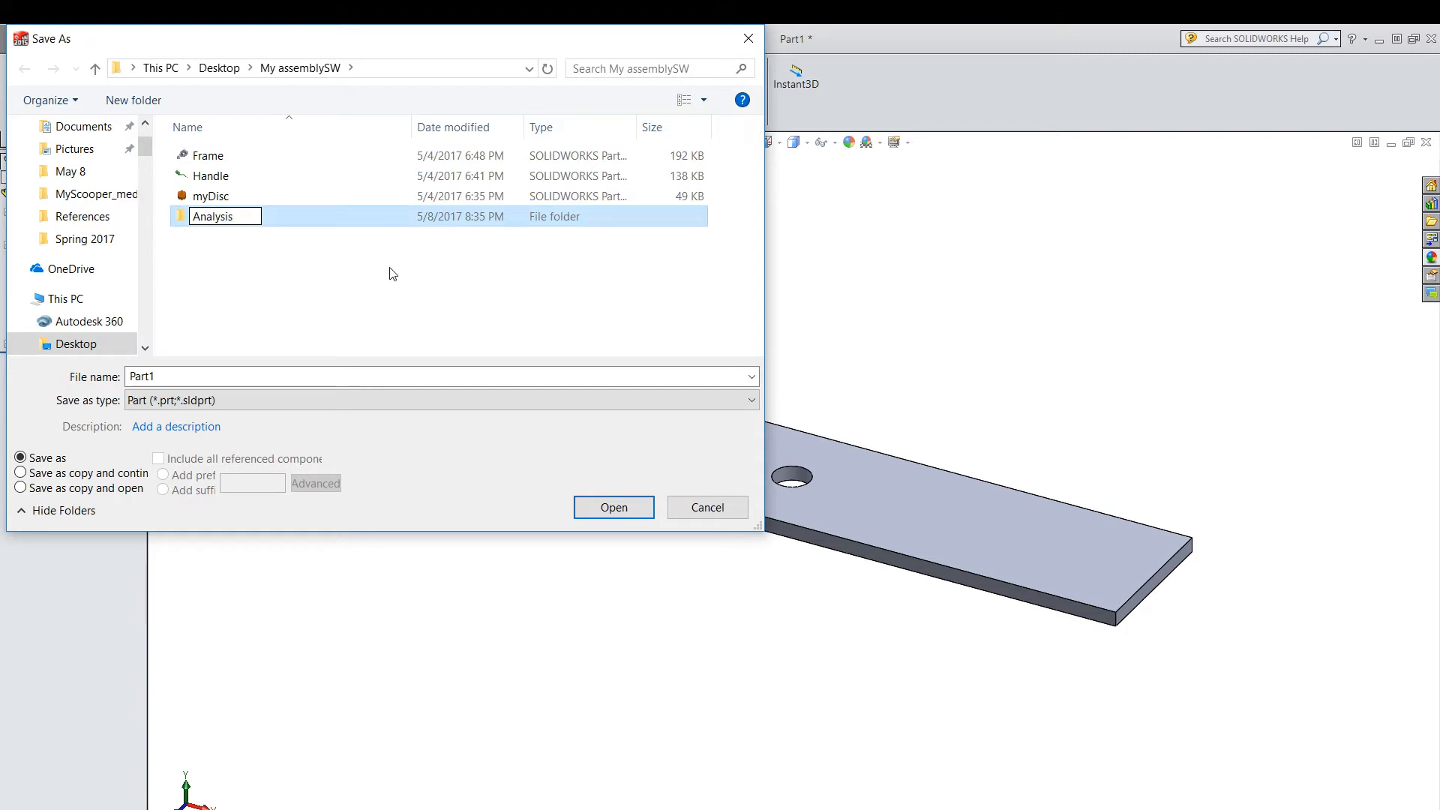
click(354, 275)
double_click(217, 220)
Save the part as CantilverwHole in the Analysis folder.
double_click(327, 386)
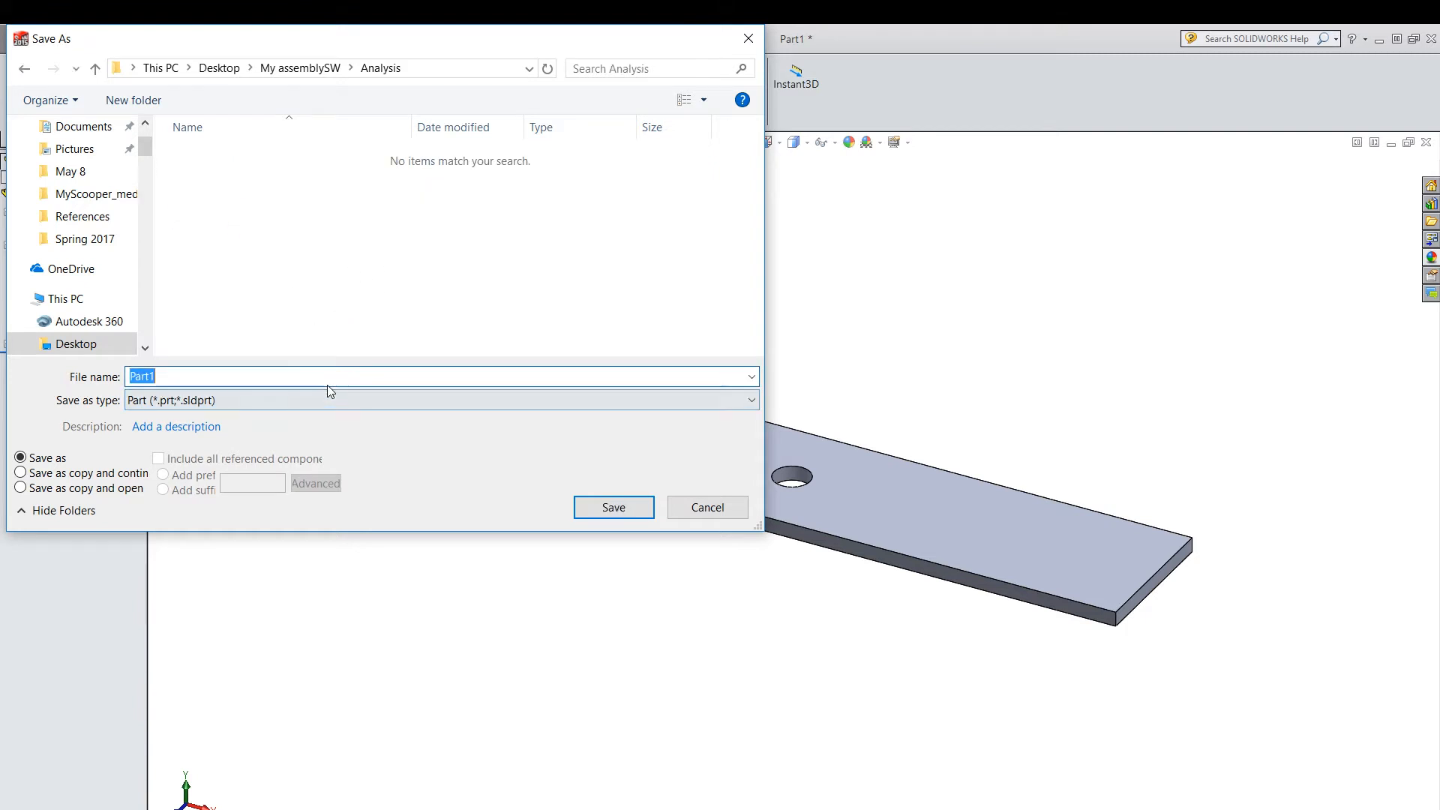
text(Cantilverw)
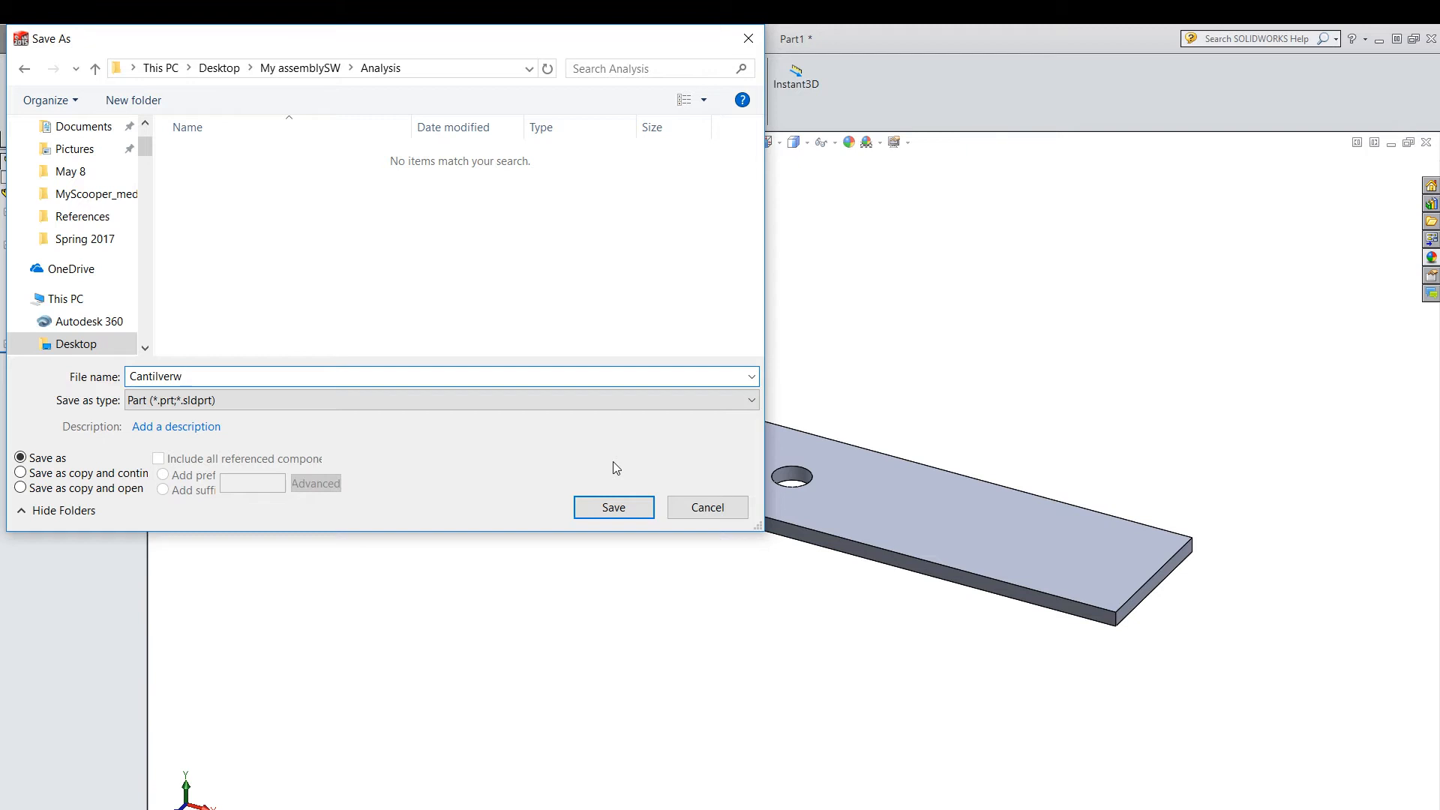
text(le)
click(630, 510)
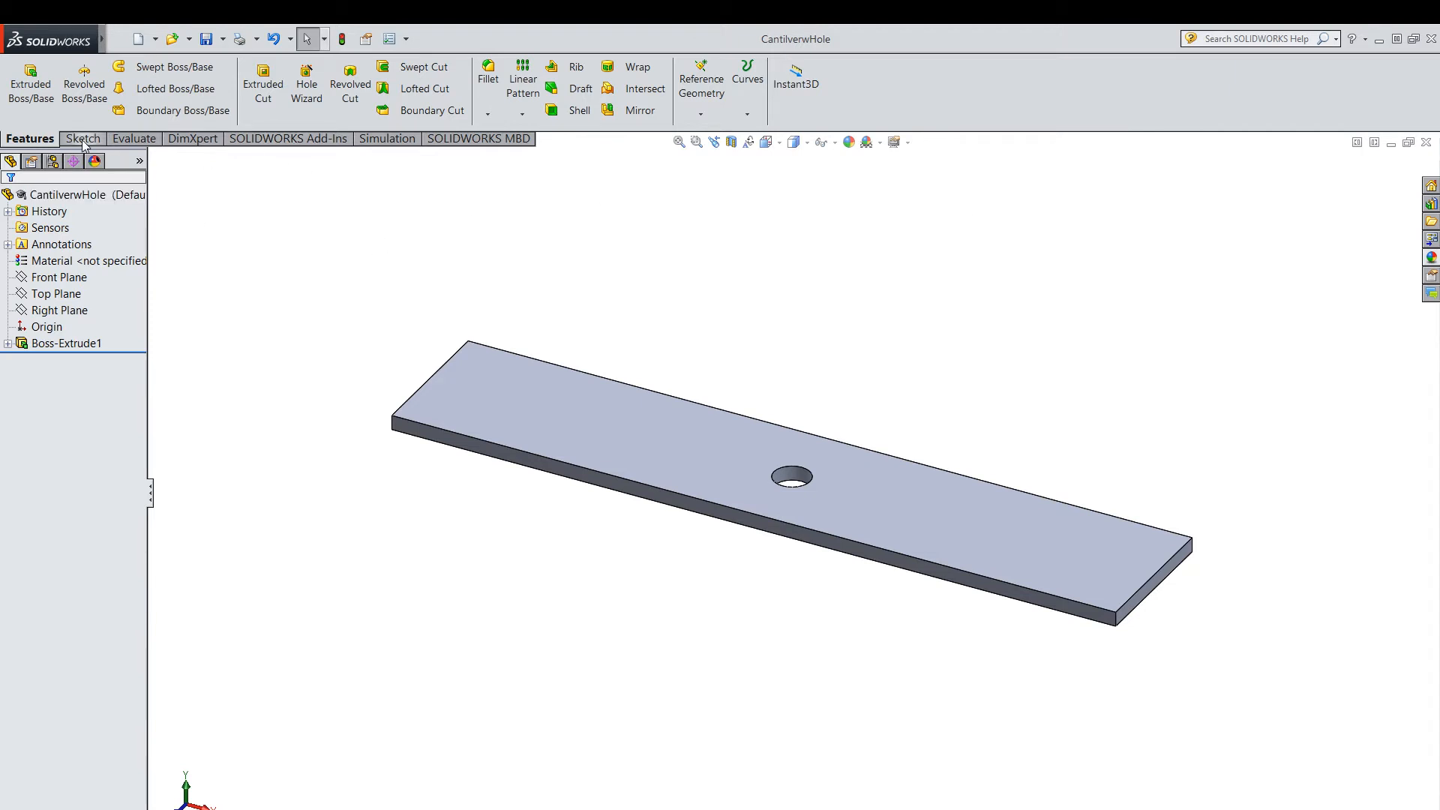
Create a new simulation study of type Static with the name Static 1.
click(388, 139)
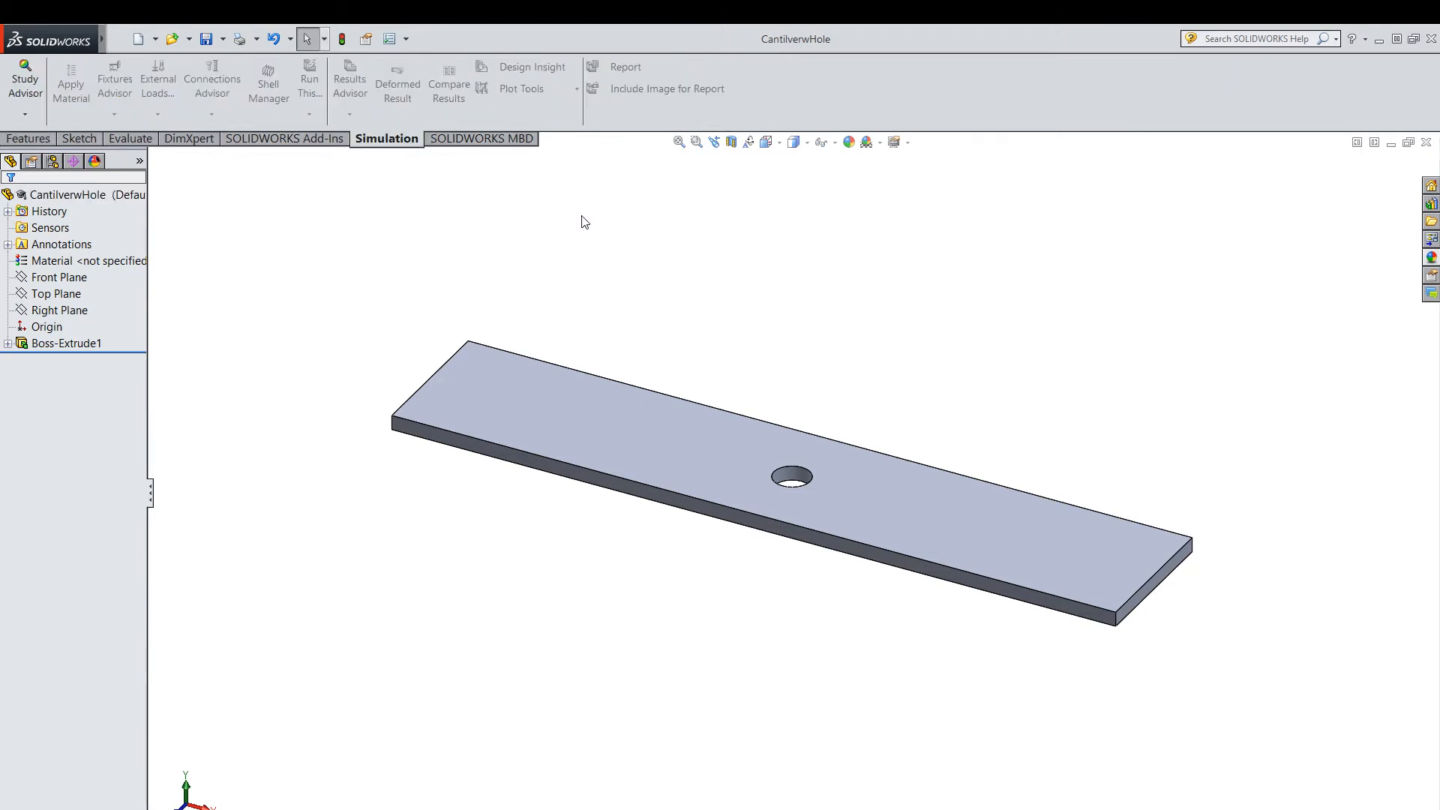
click(24, 116)
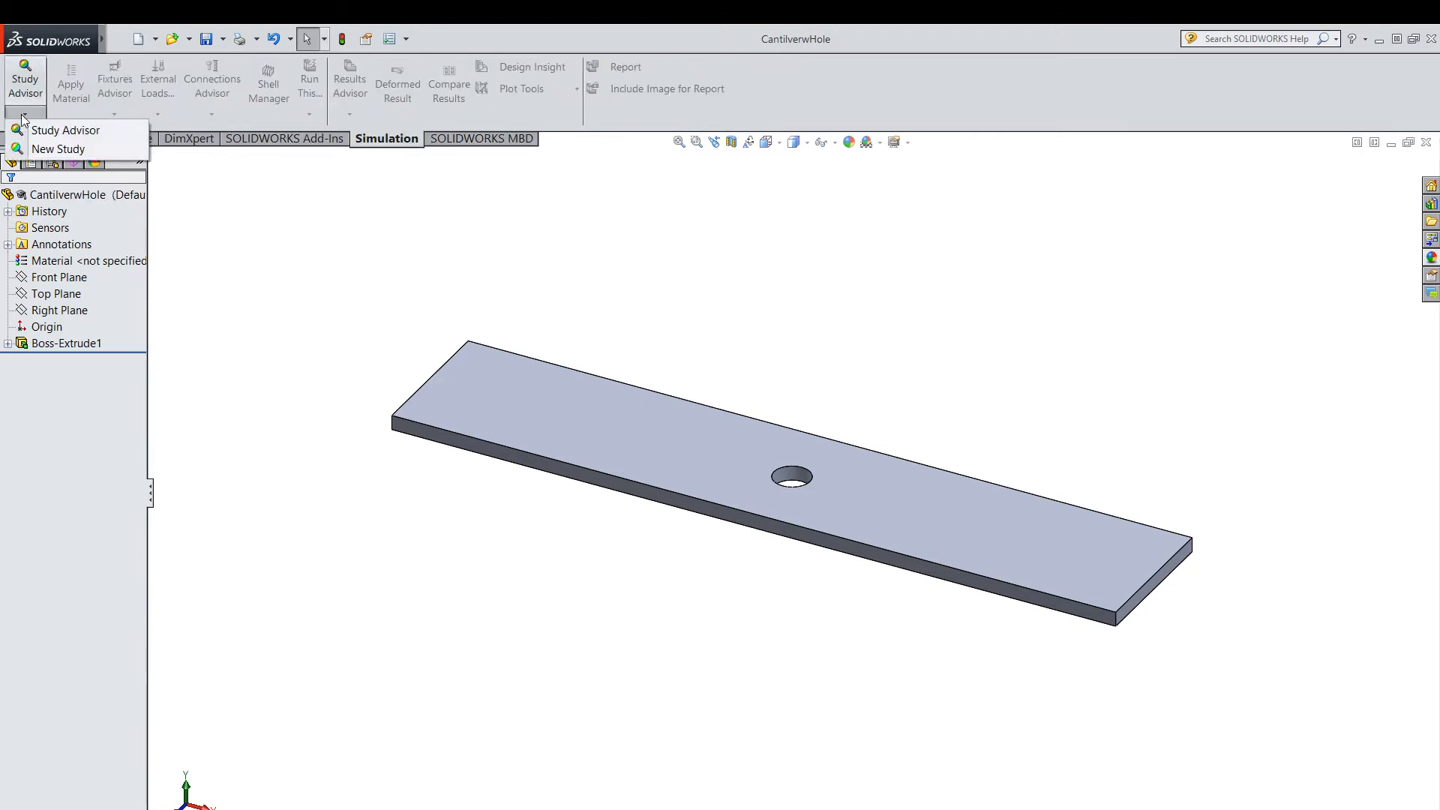
click(101, 149)
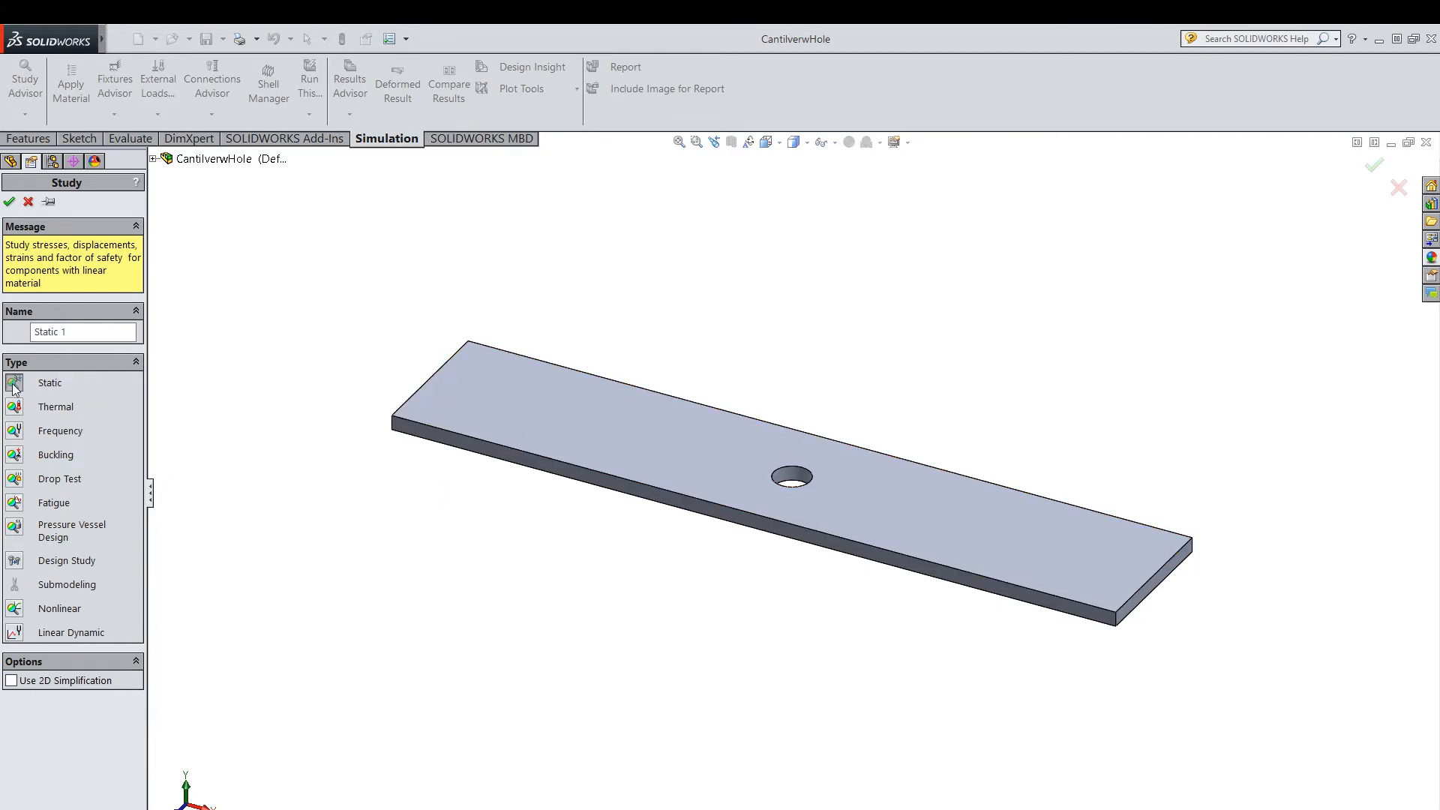
click(10, 201)
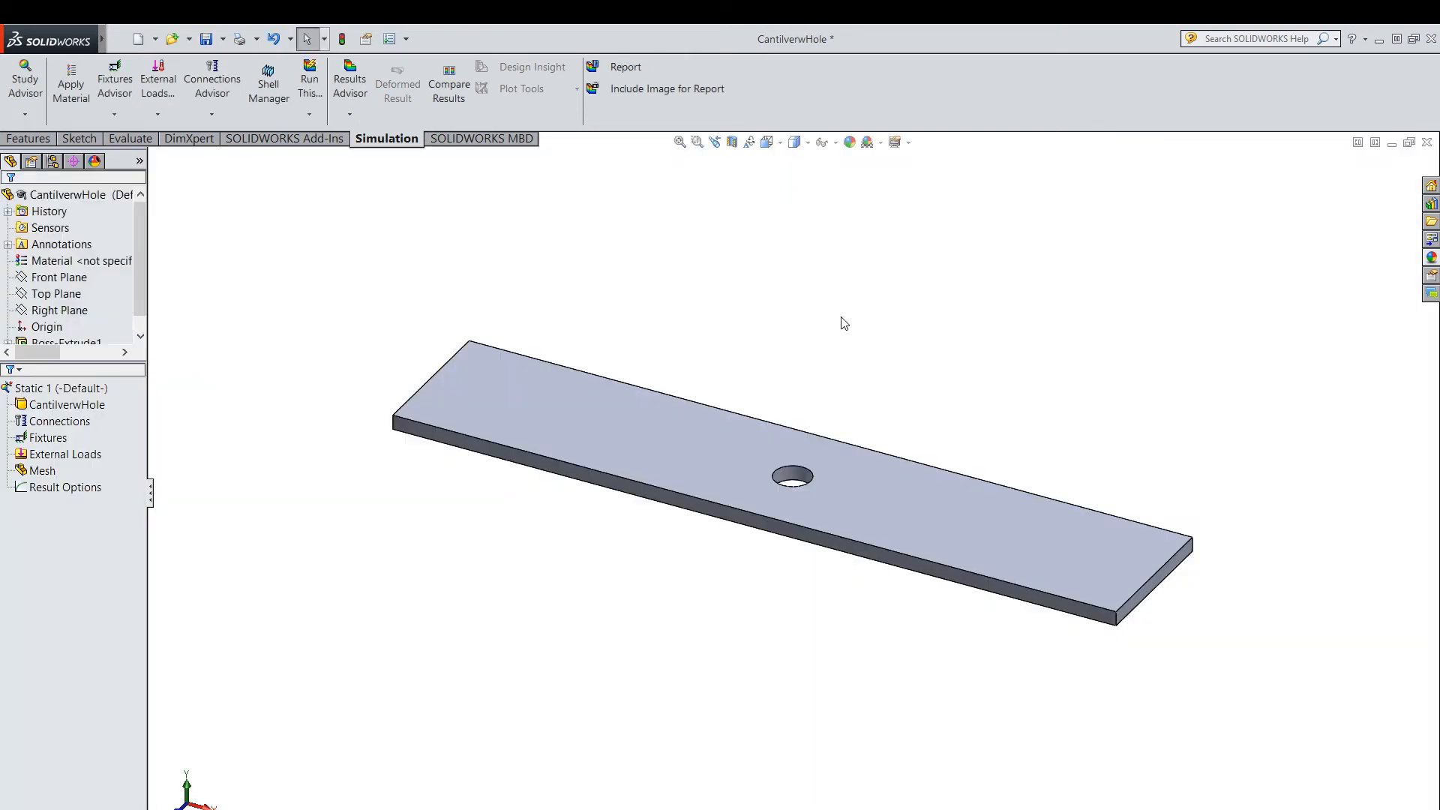
Apply a Fixed Geometry fixture to the small end face of the plate on the origin side.
middle_drag(798, 380, 901, 359)
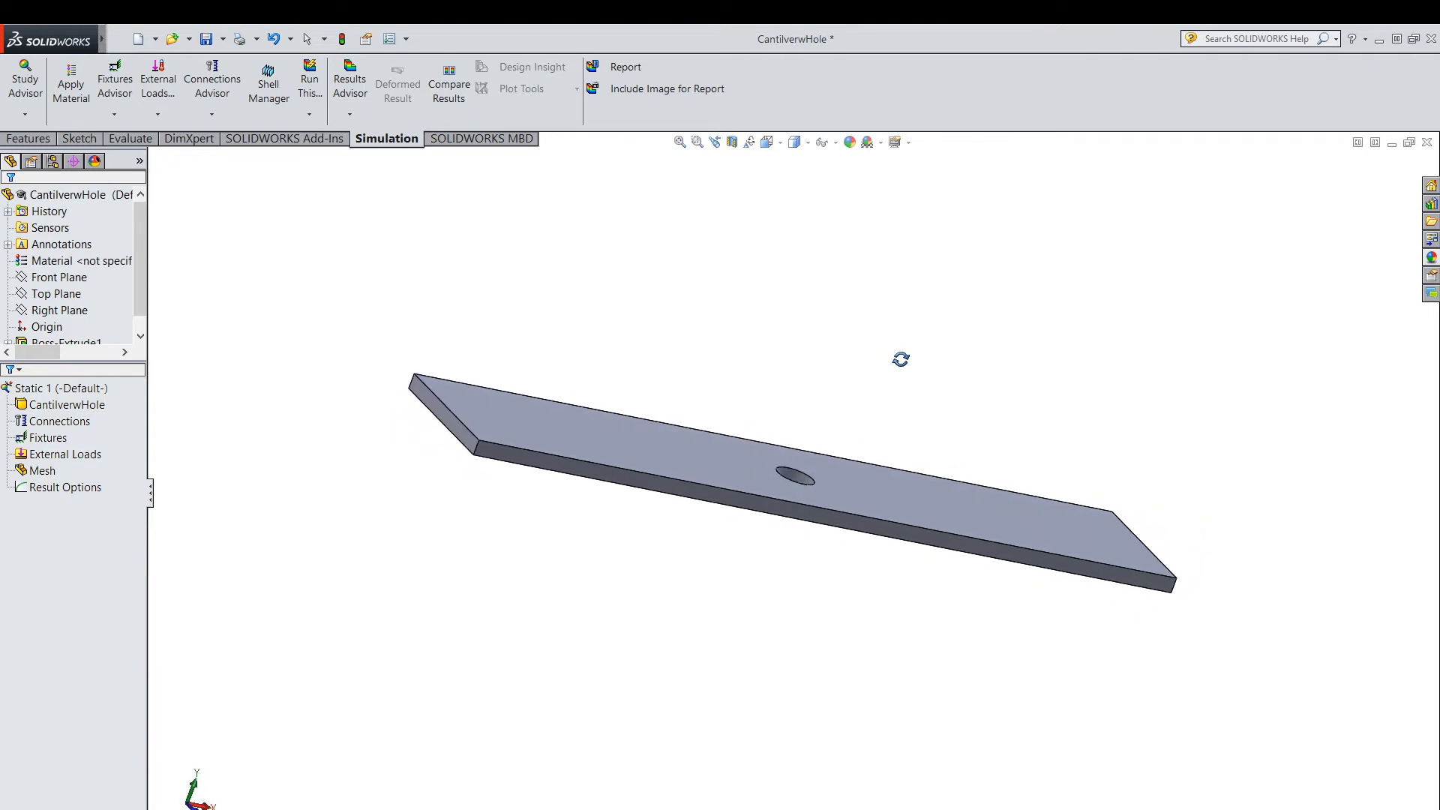
click(451, 422)
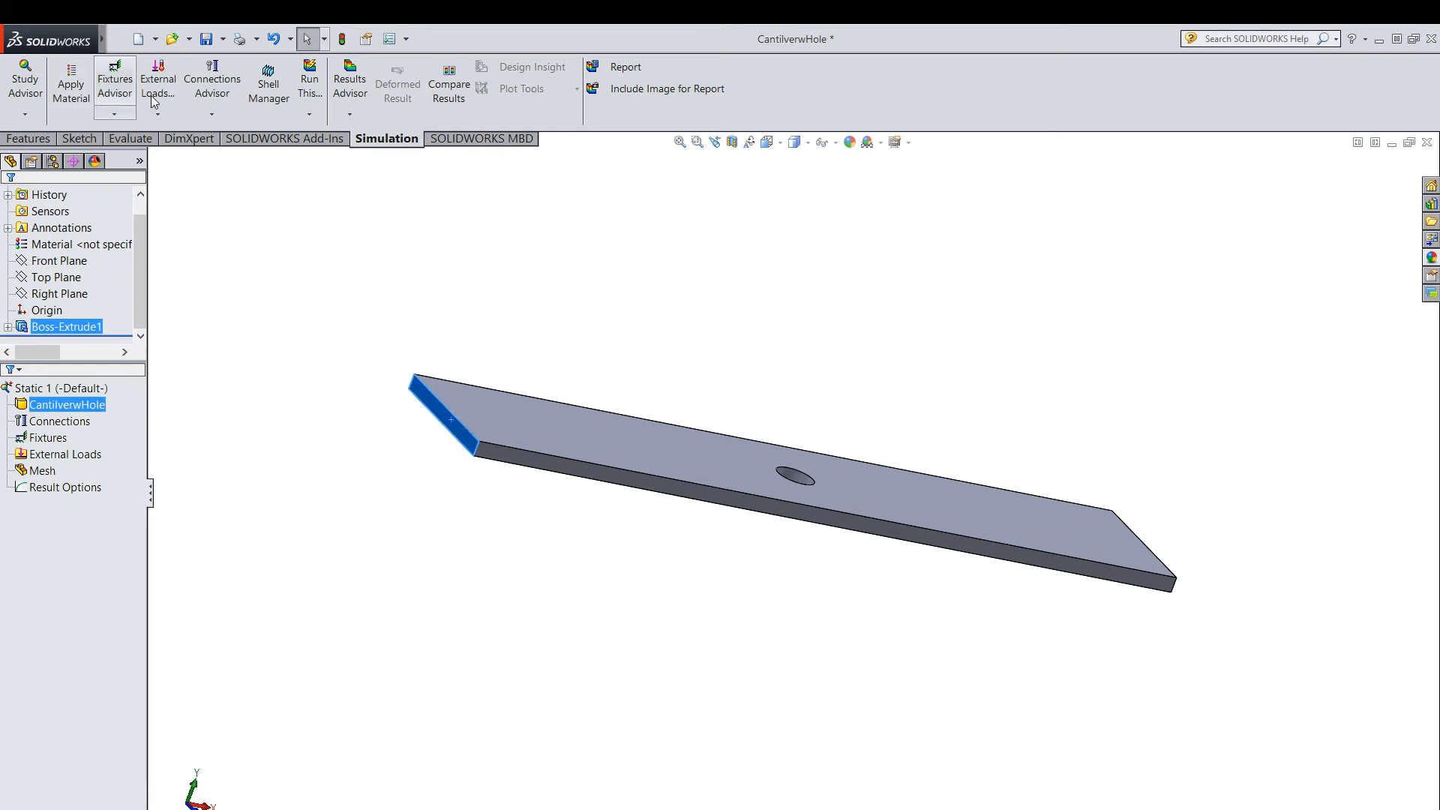
click(115, 116)
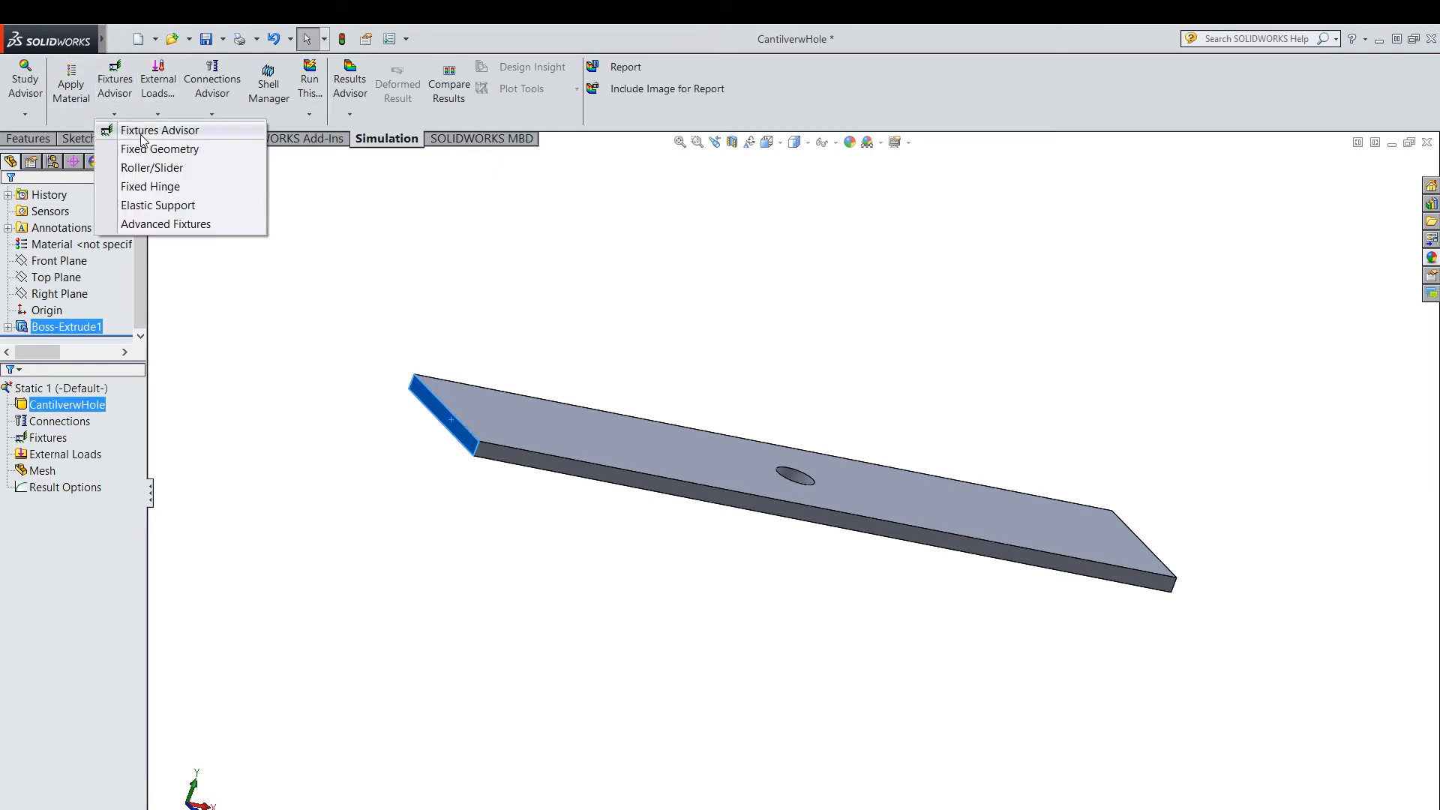
click(193, 149)
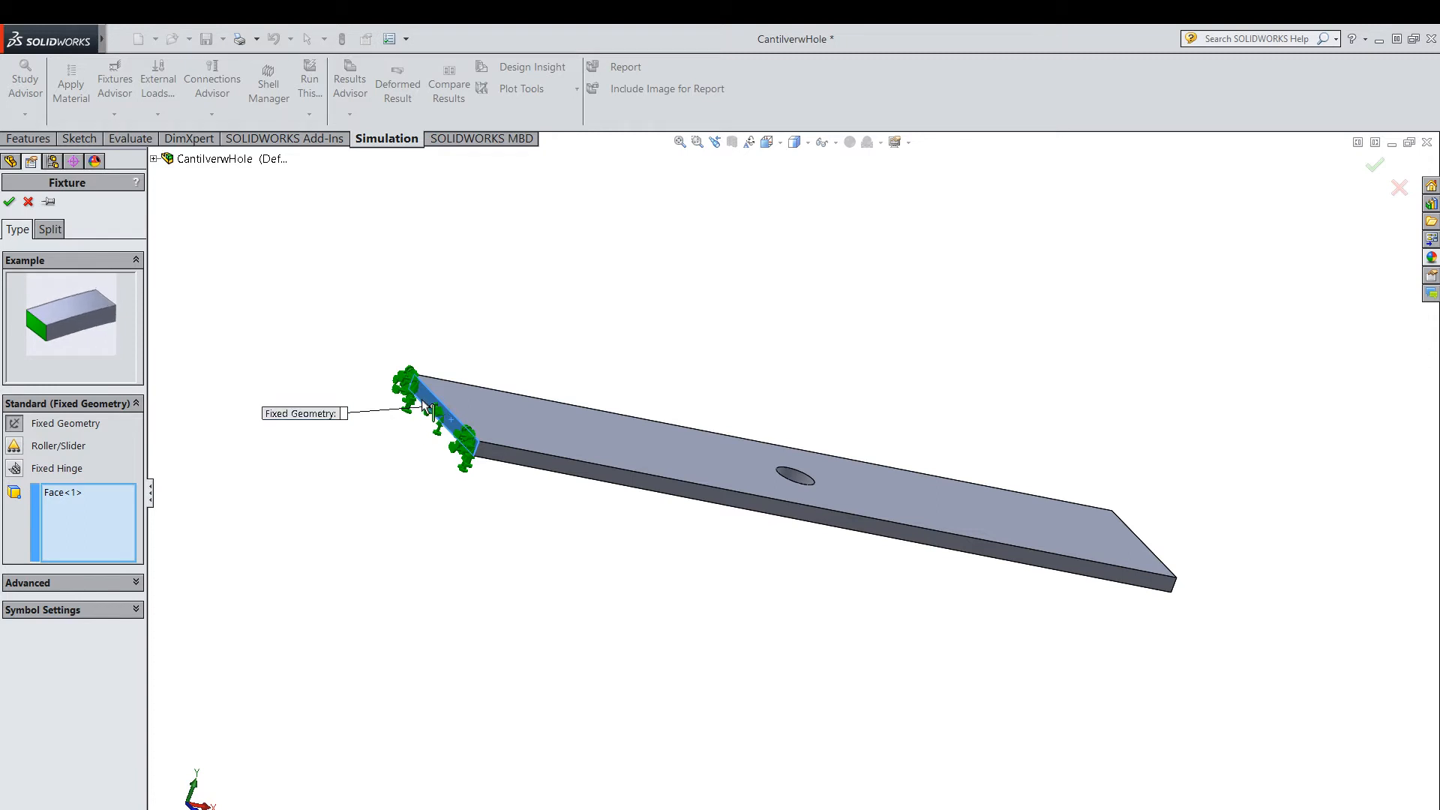
click(9, 201)
Switch to PowerPoint to check the load in the Fig. 5b problem statement and return to SOLIDWORKS.
middle_drag(743, 330, 673, 298)
scroll(911, 357, down, 2)
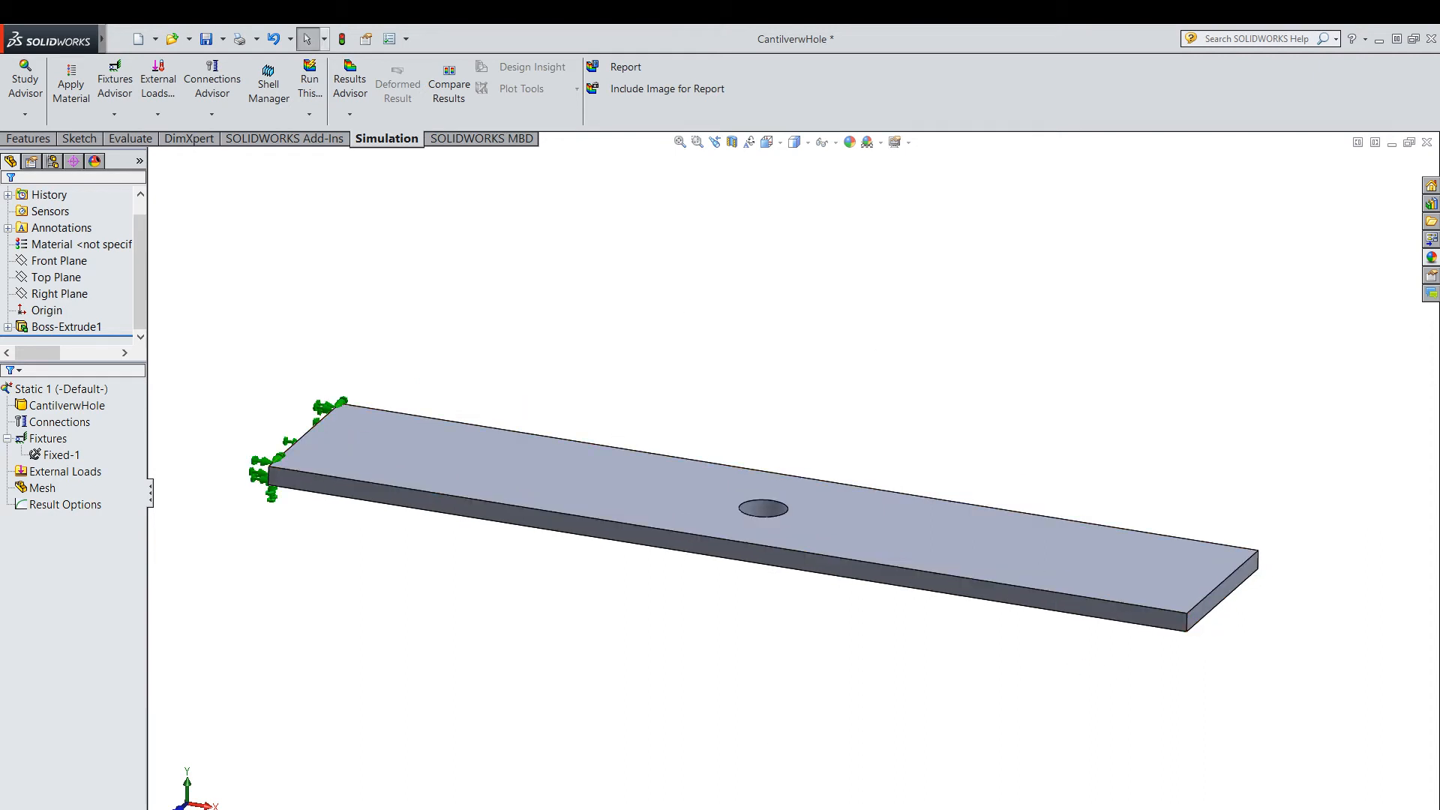
key(alt+Tab)
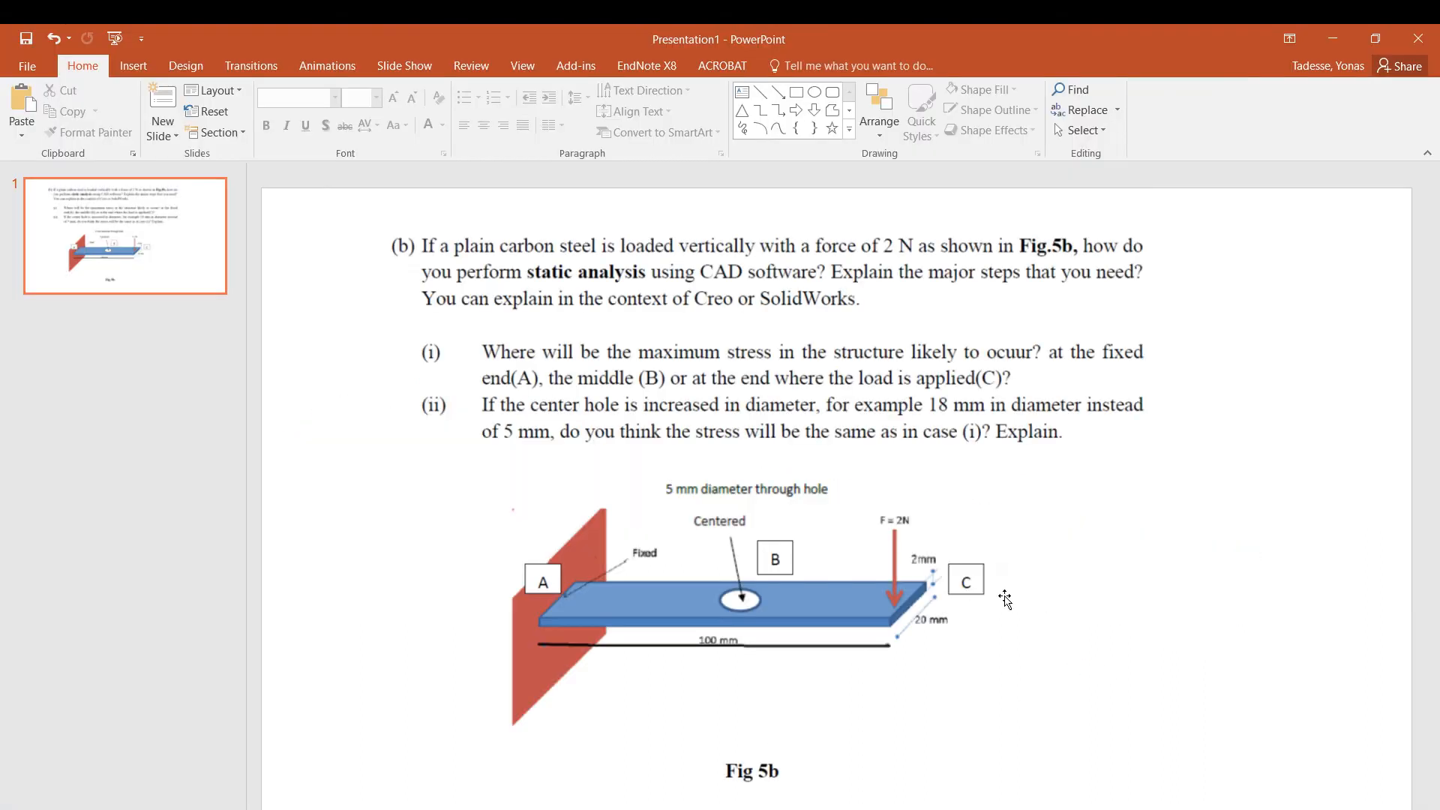
click(1341, 42)
mouse_move(97, 42)
click(147, 40)
click(917, 341)
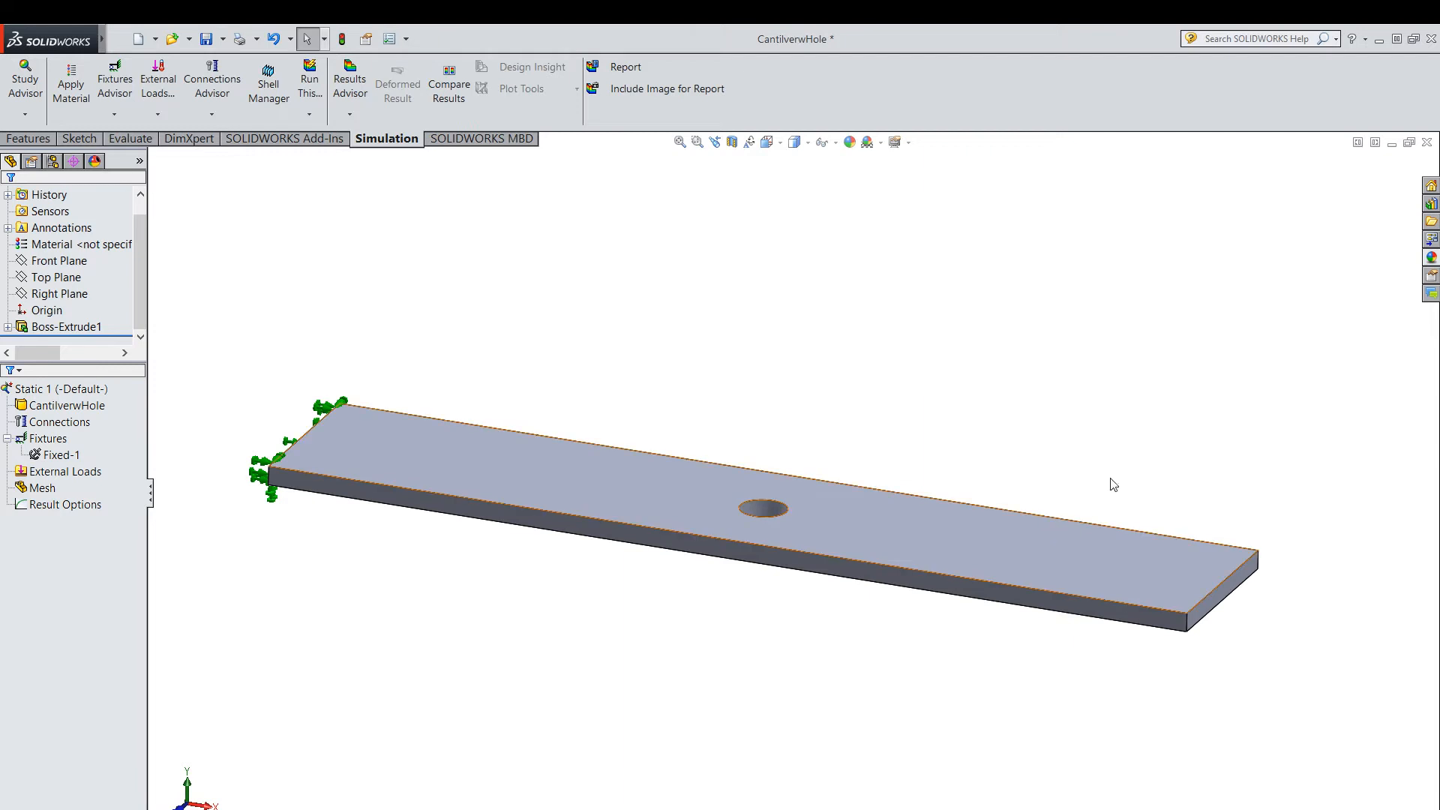
Apply a 1 N force per item to the top edge of the free end, directed downward along the short vertical corner edge.
click(158, 116)
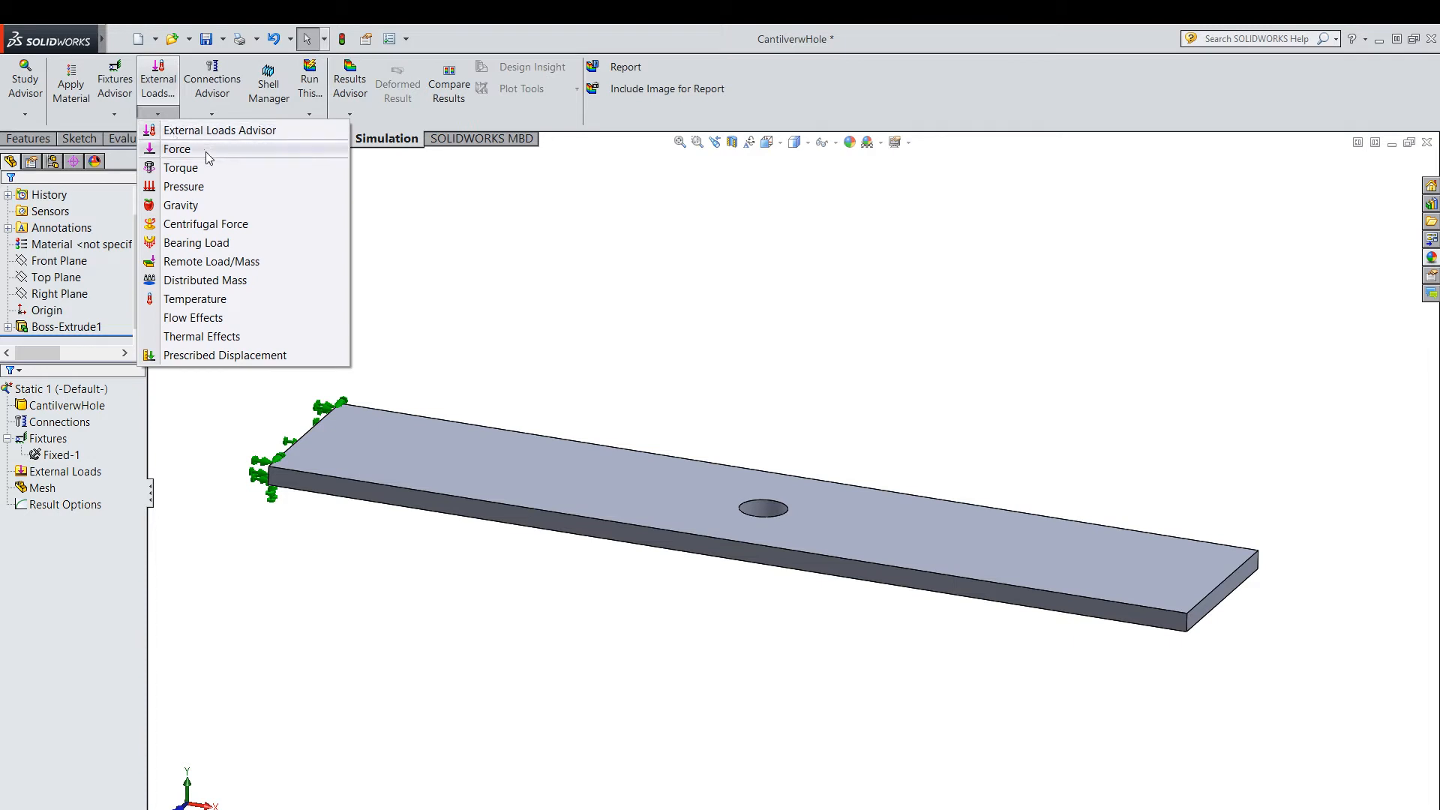
click(177, 149)
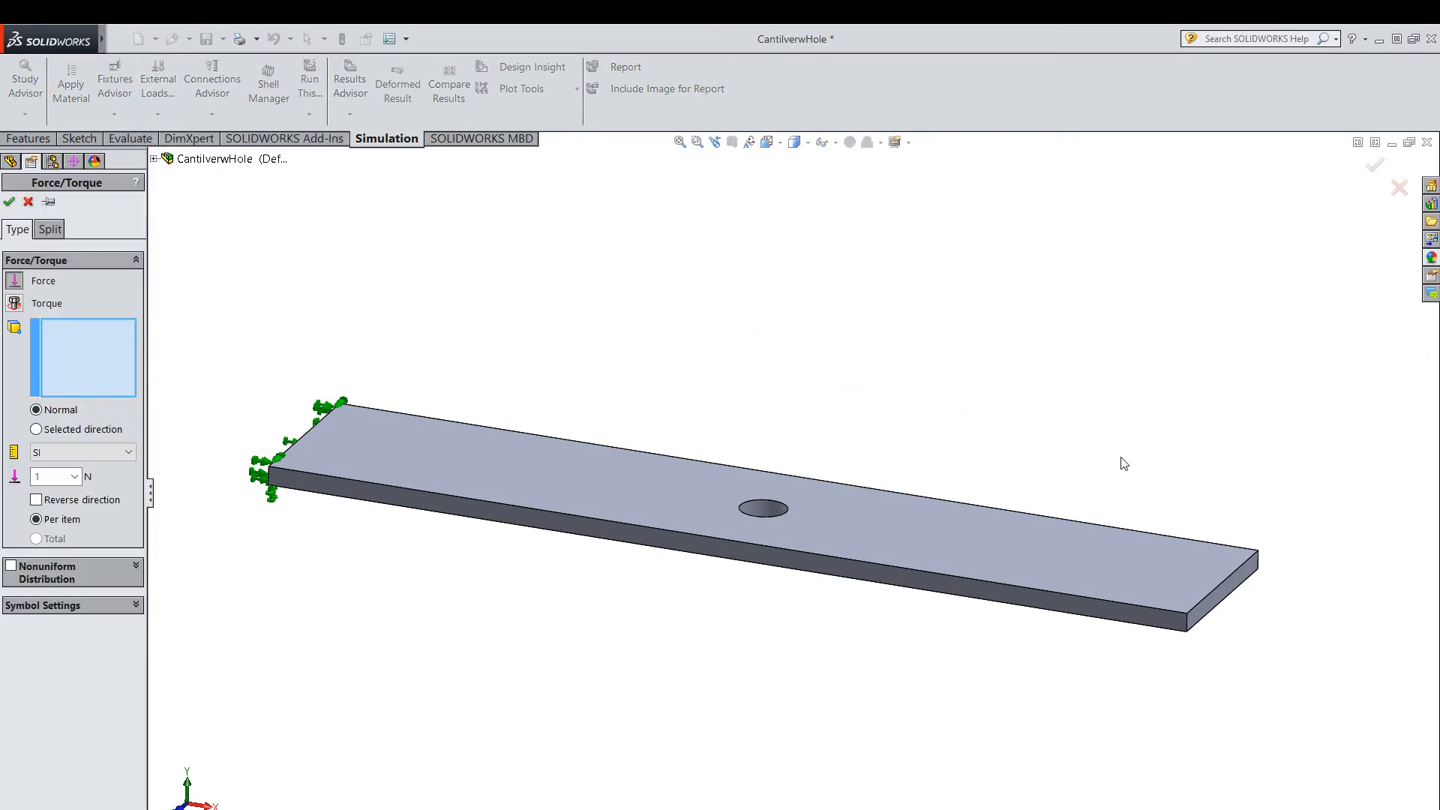
click(1224, 588)
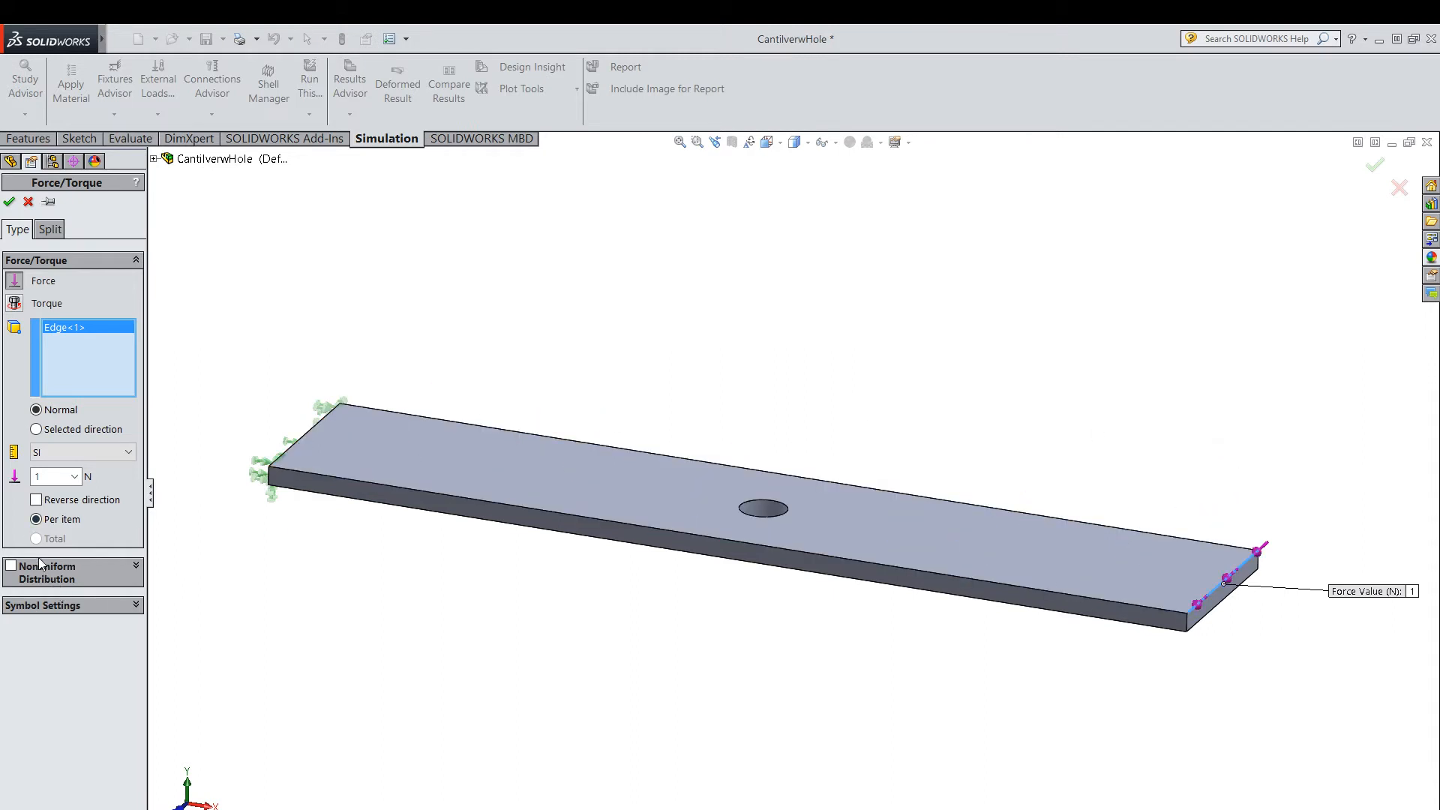
double_click(45, 475)
click(36, 430)
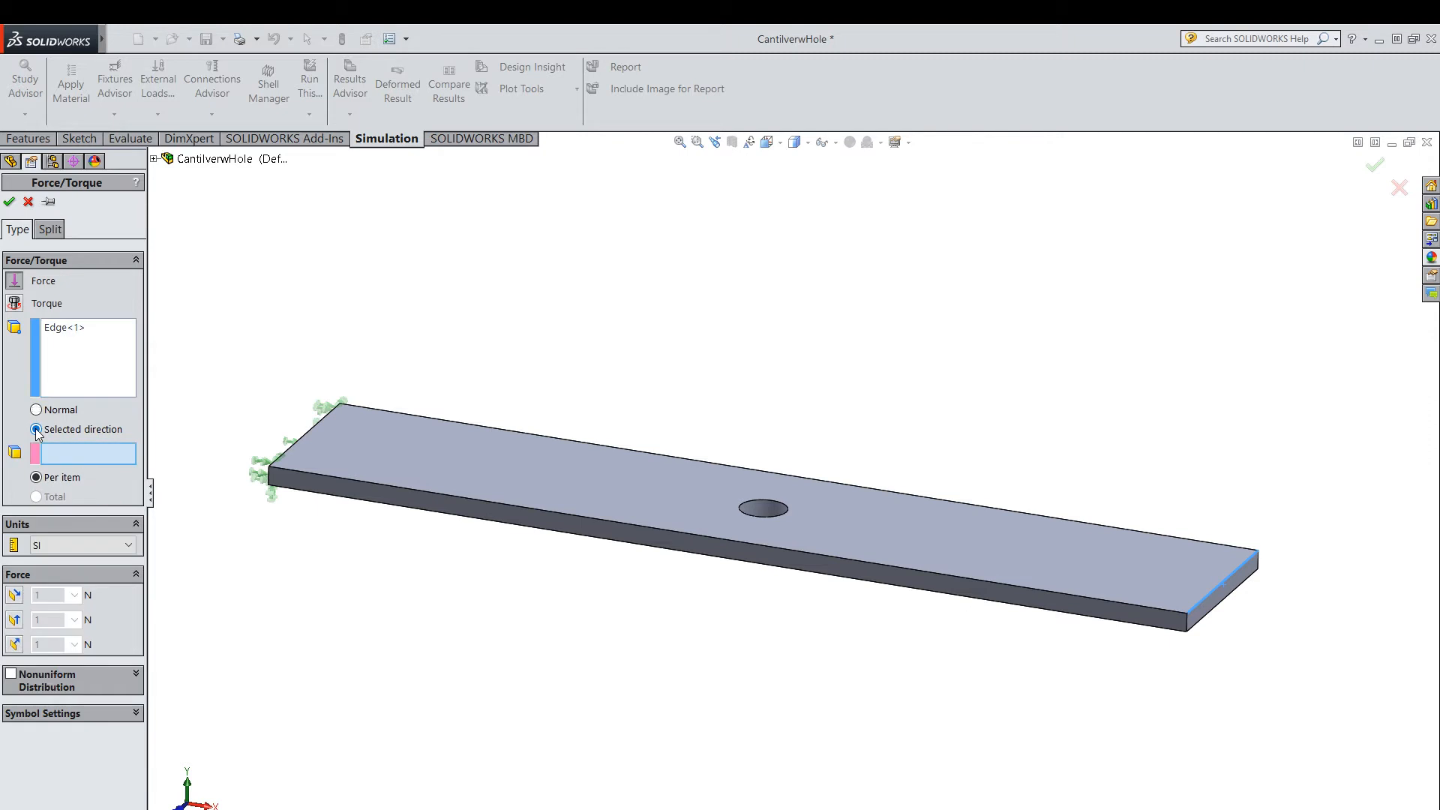
click(1188, 630)
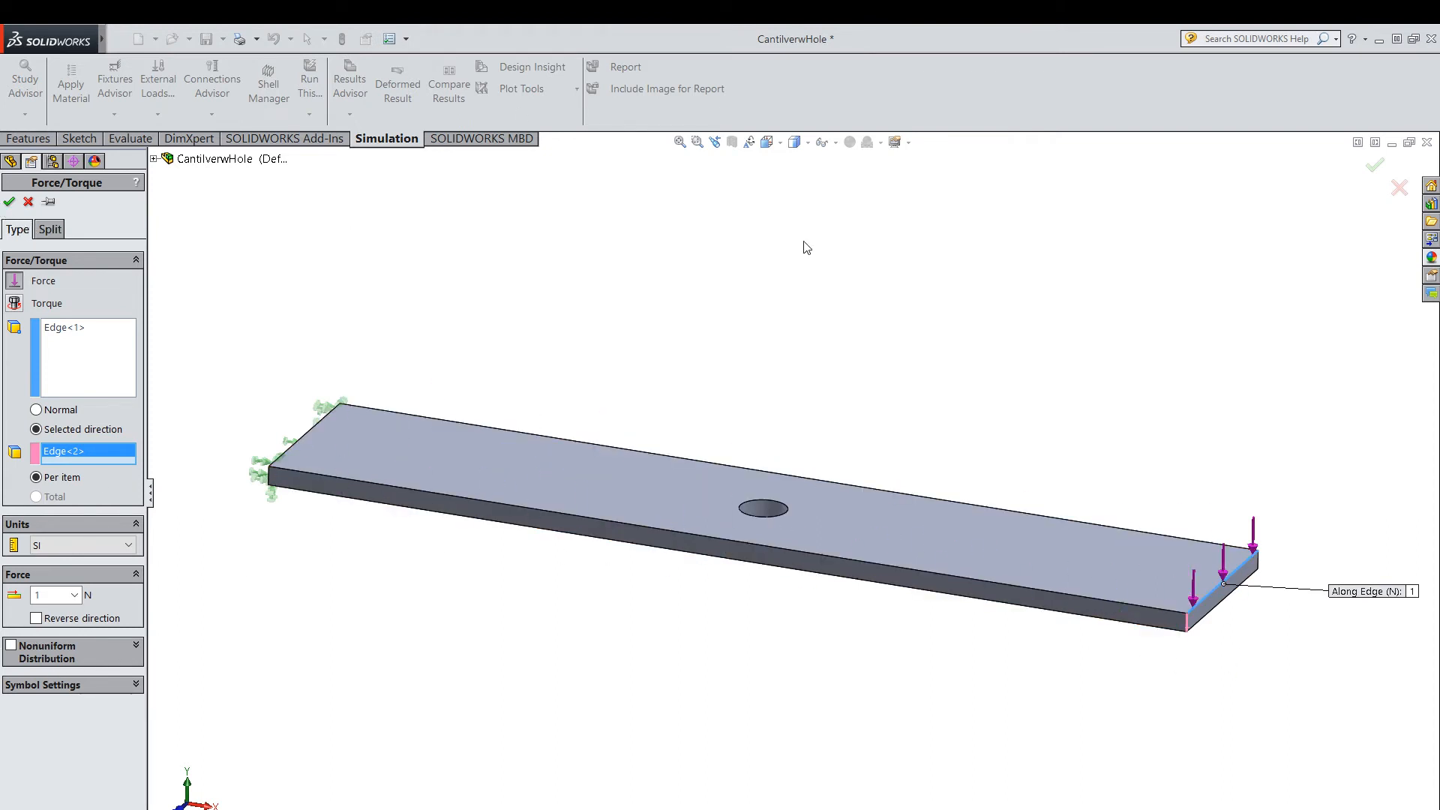
click(10, 202)
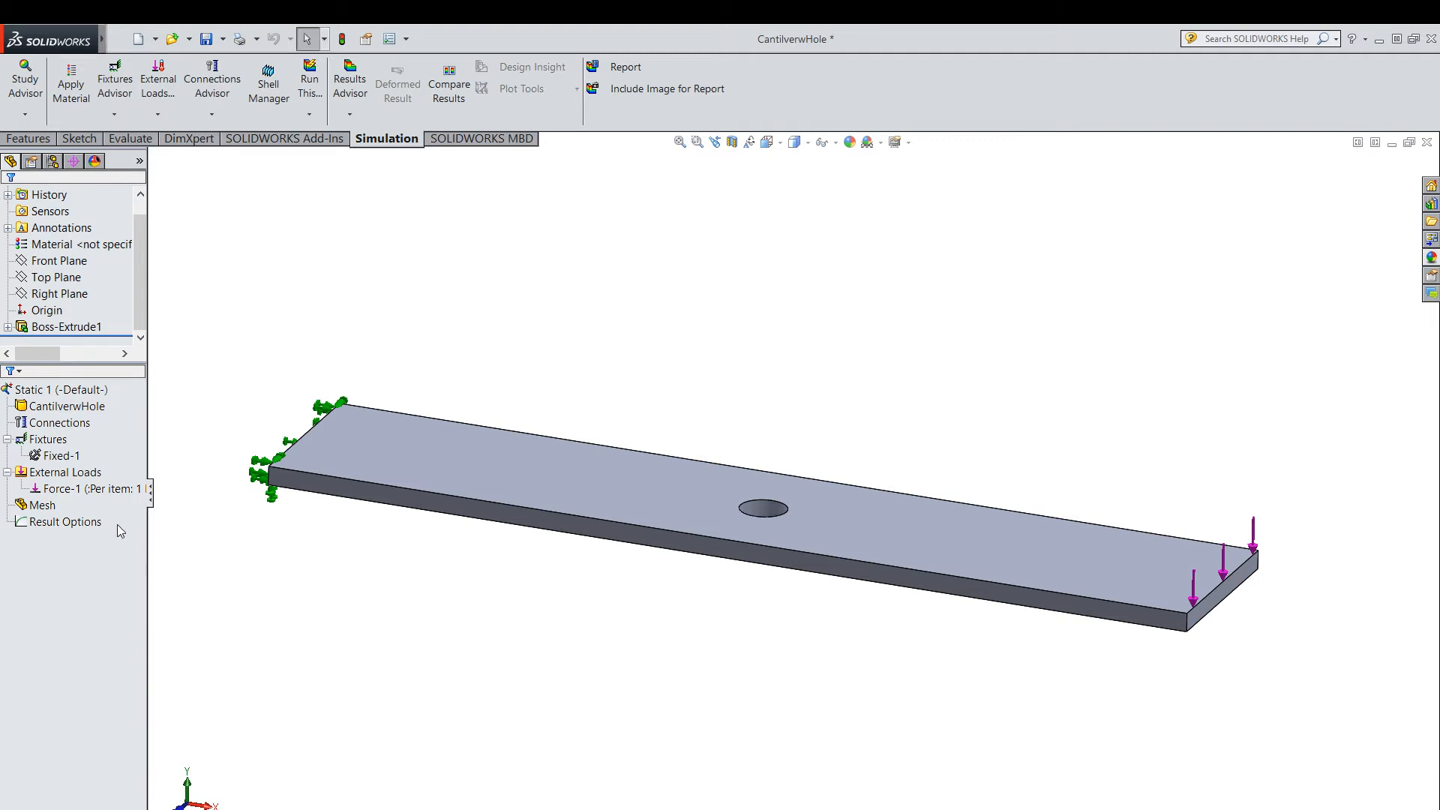
Select the fixture and the force in the study tree to check where each acts on the plate.
click(66, 471)
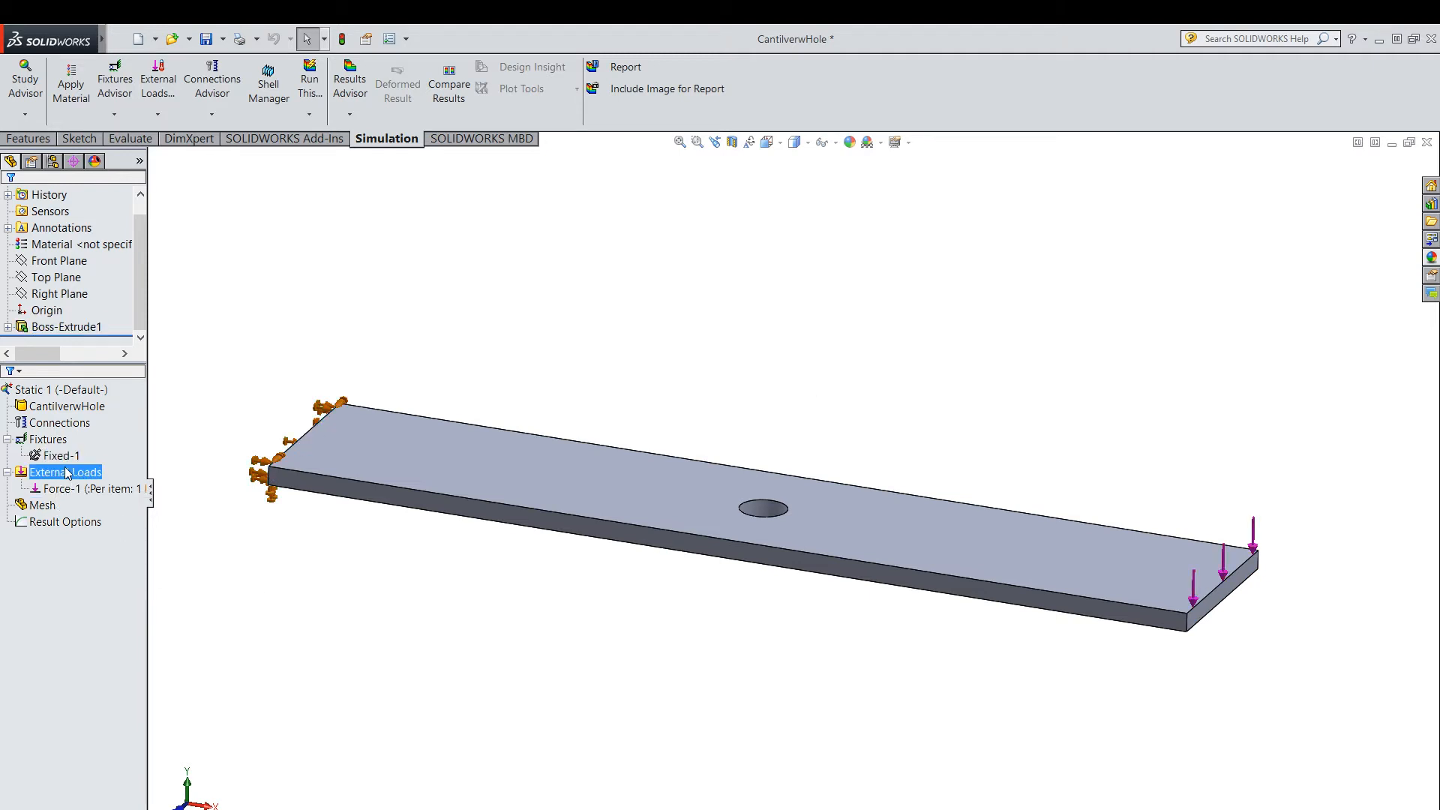
ctrl+click(63, 456)
click(63, 488)
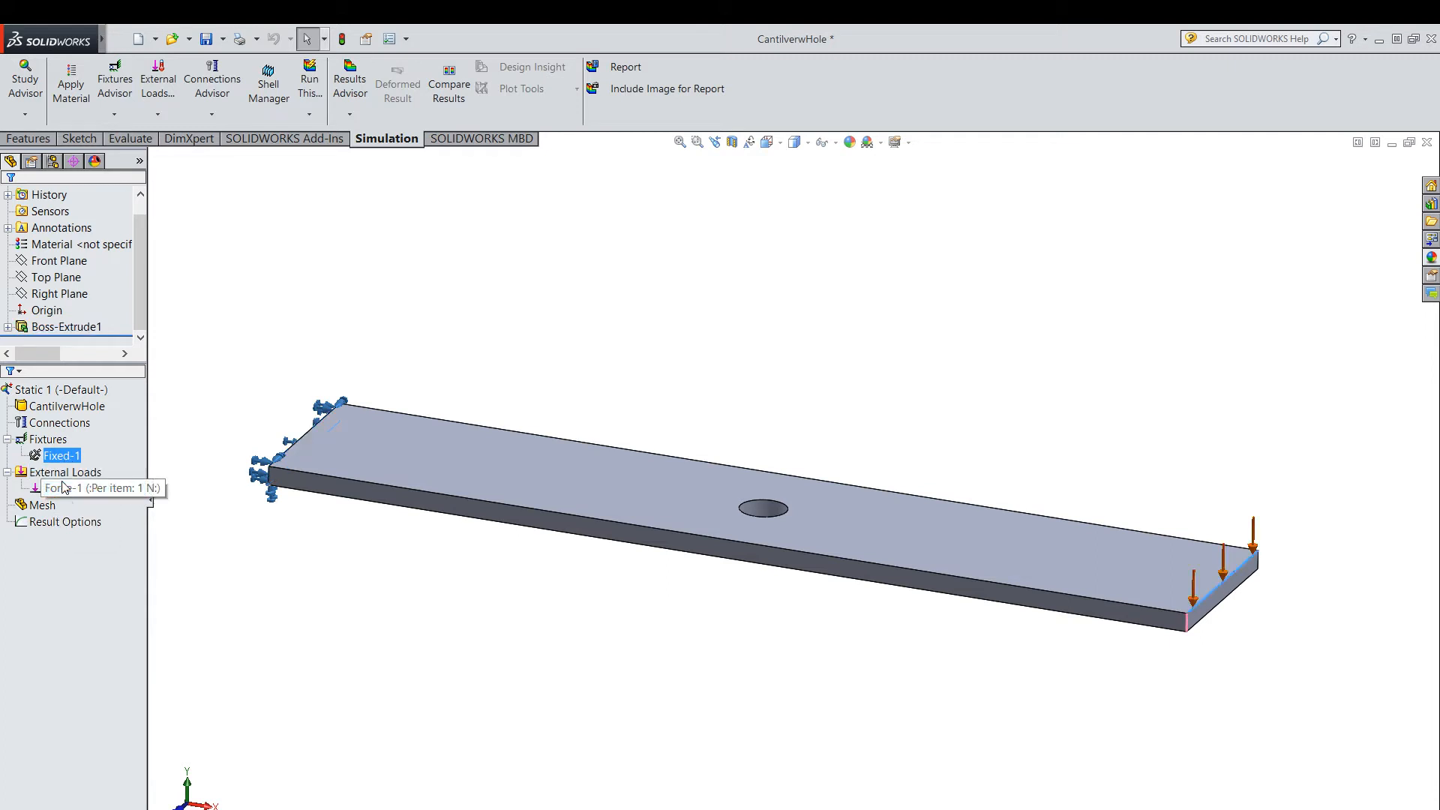
ctrl+click(65, 522)
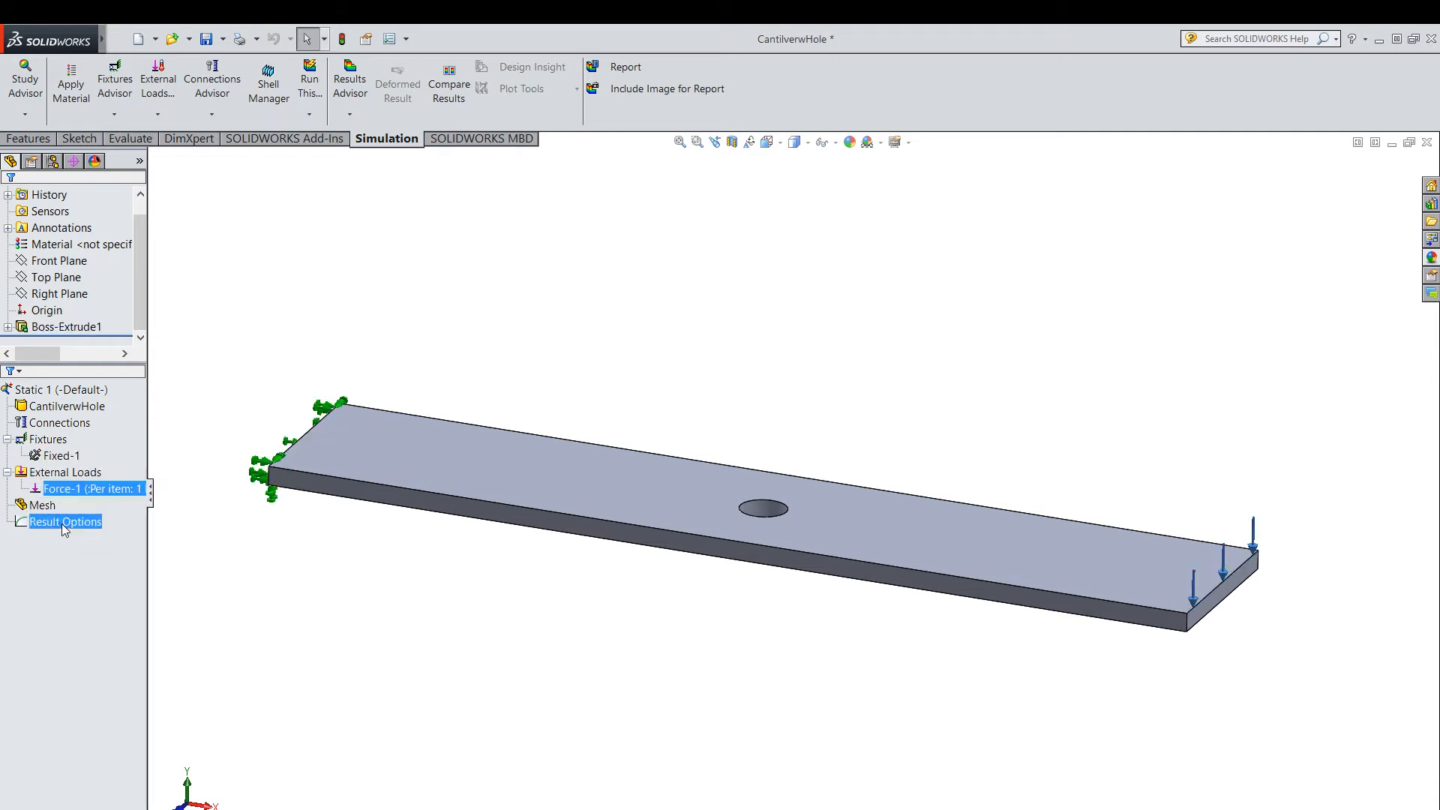
click(553, 311)
click(63, 407)
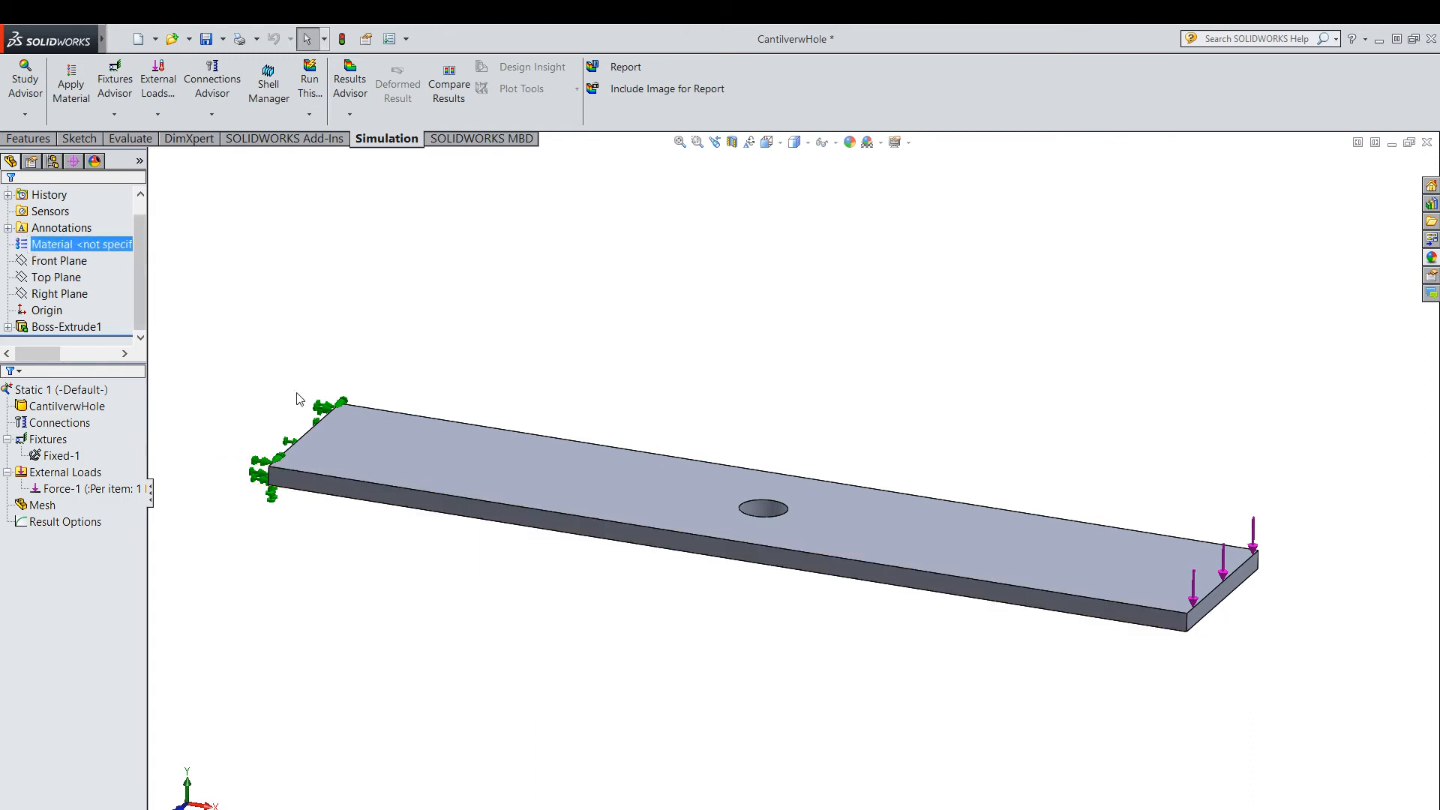
Check the required plate material in the Fig. 5b problem statement in PowerPoint and return to SOLIDWORKS.
click(65, 522)
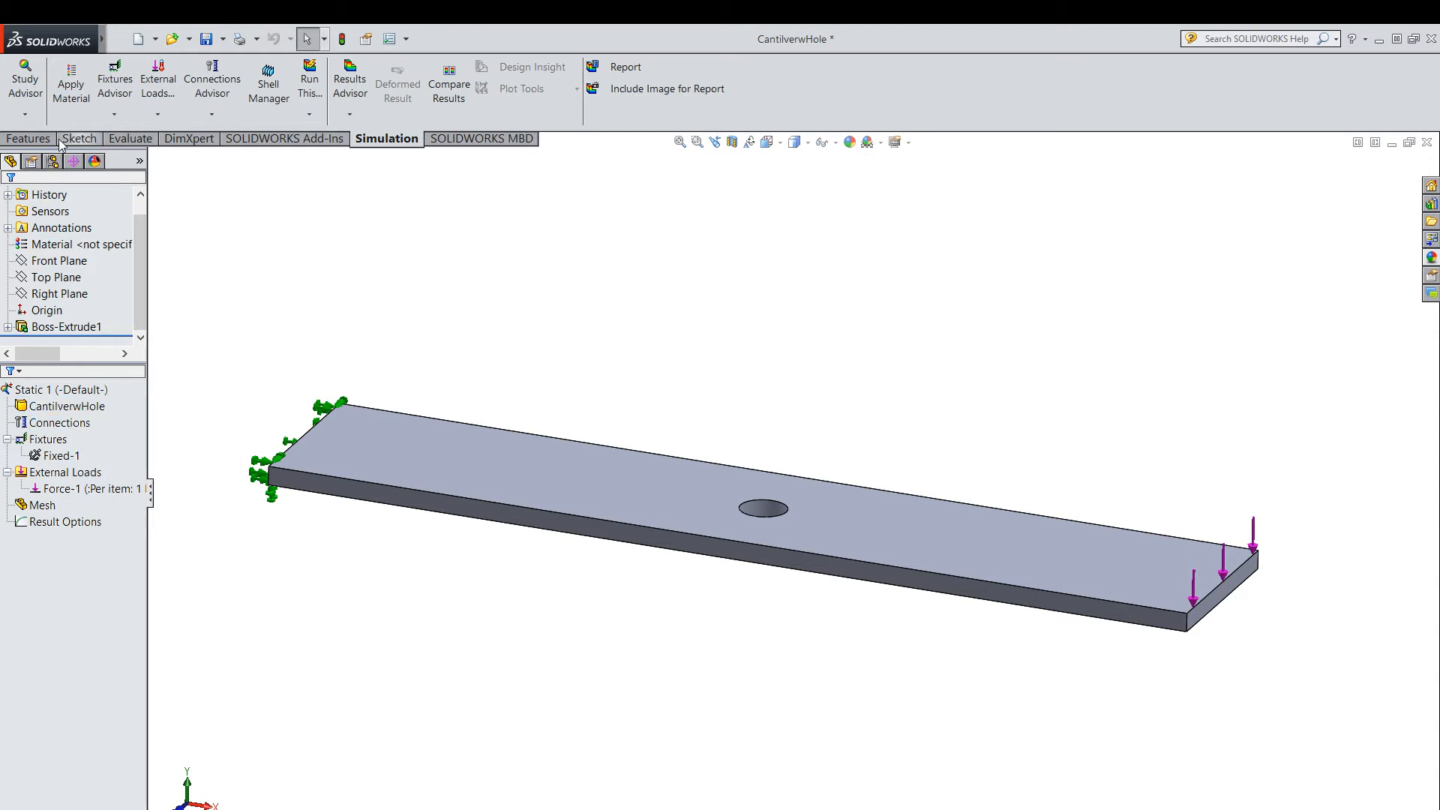
click(80, 111)
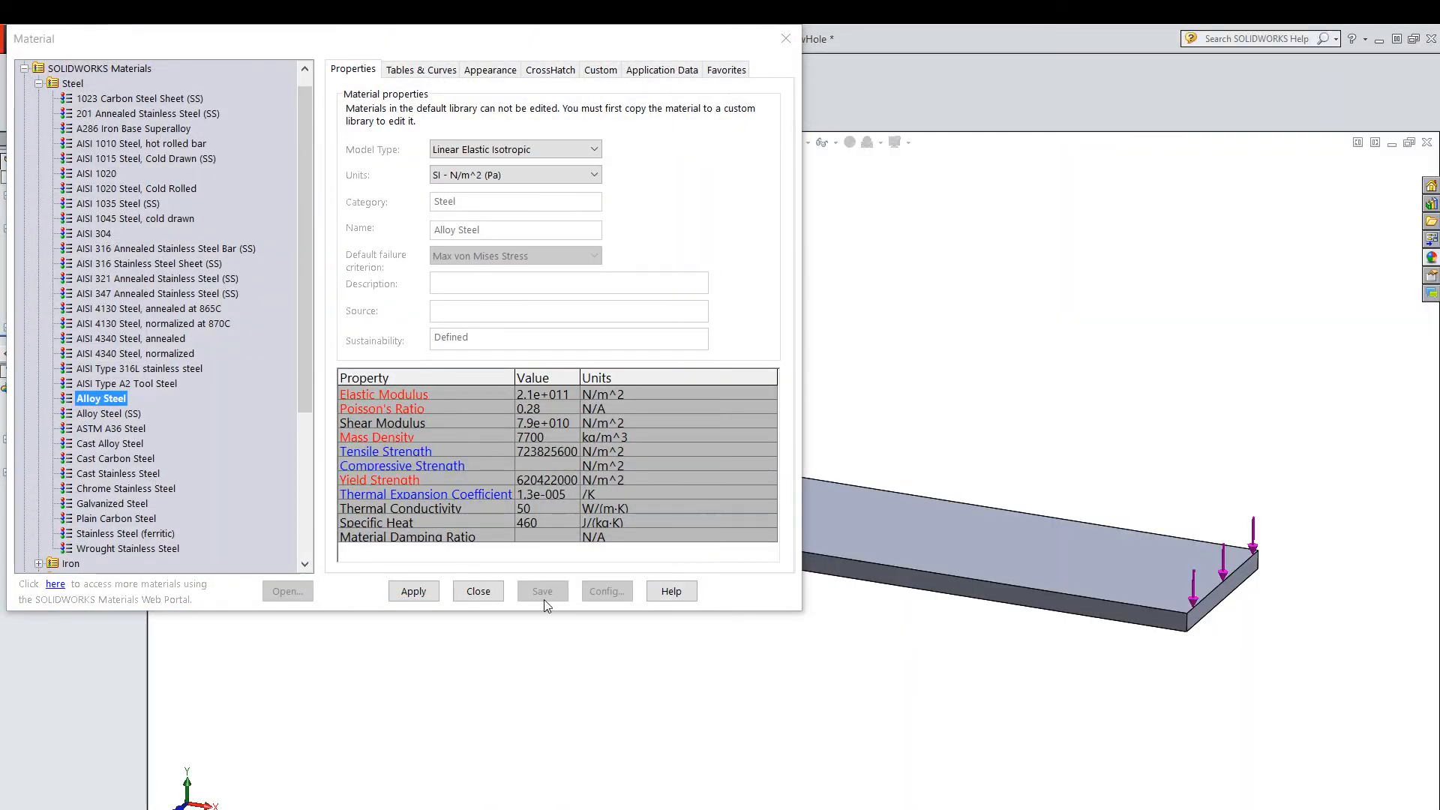
click(478, 594)
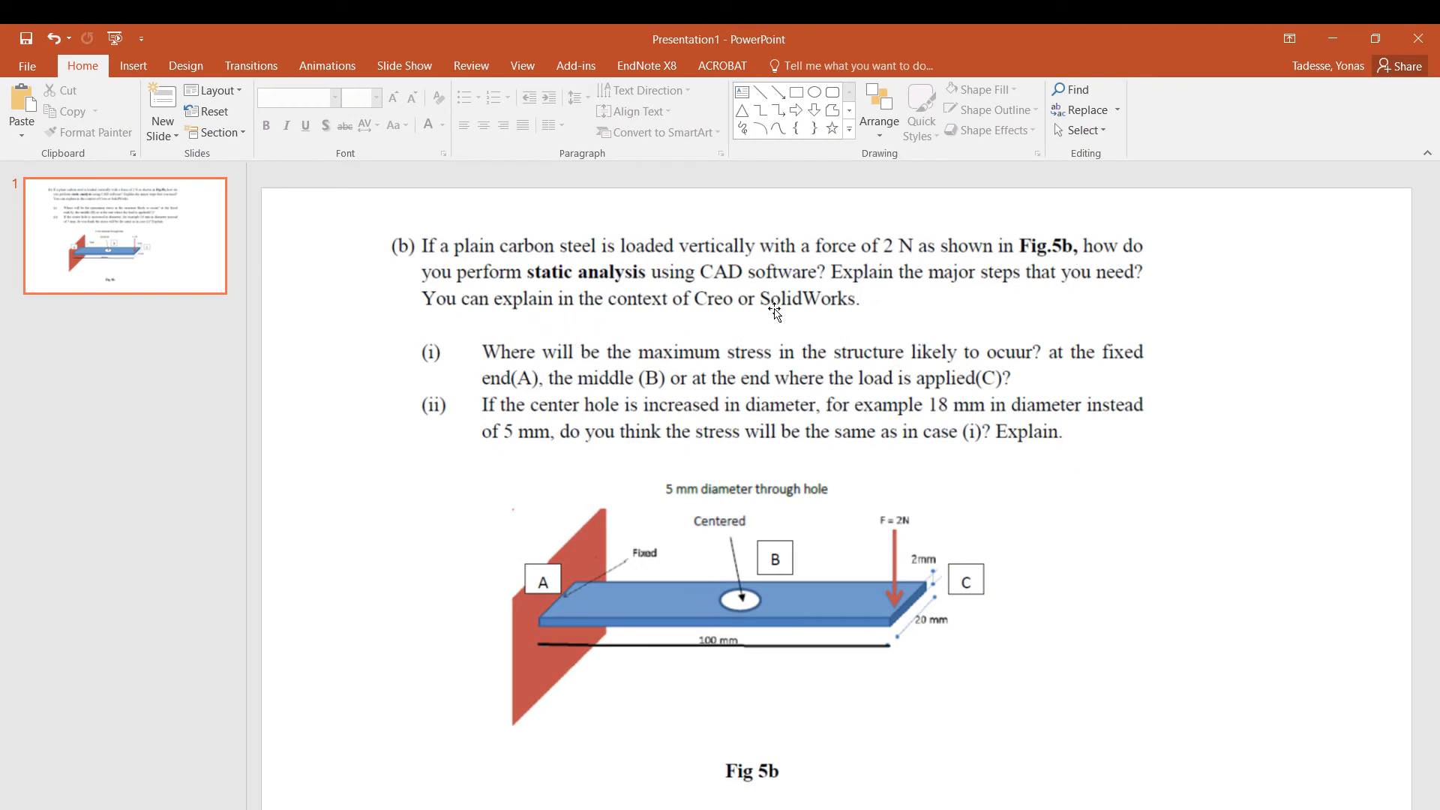
click(1335, 42)
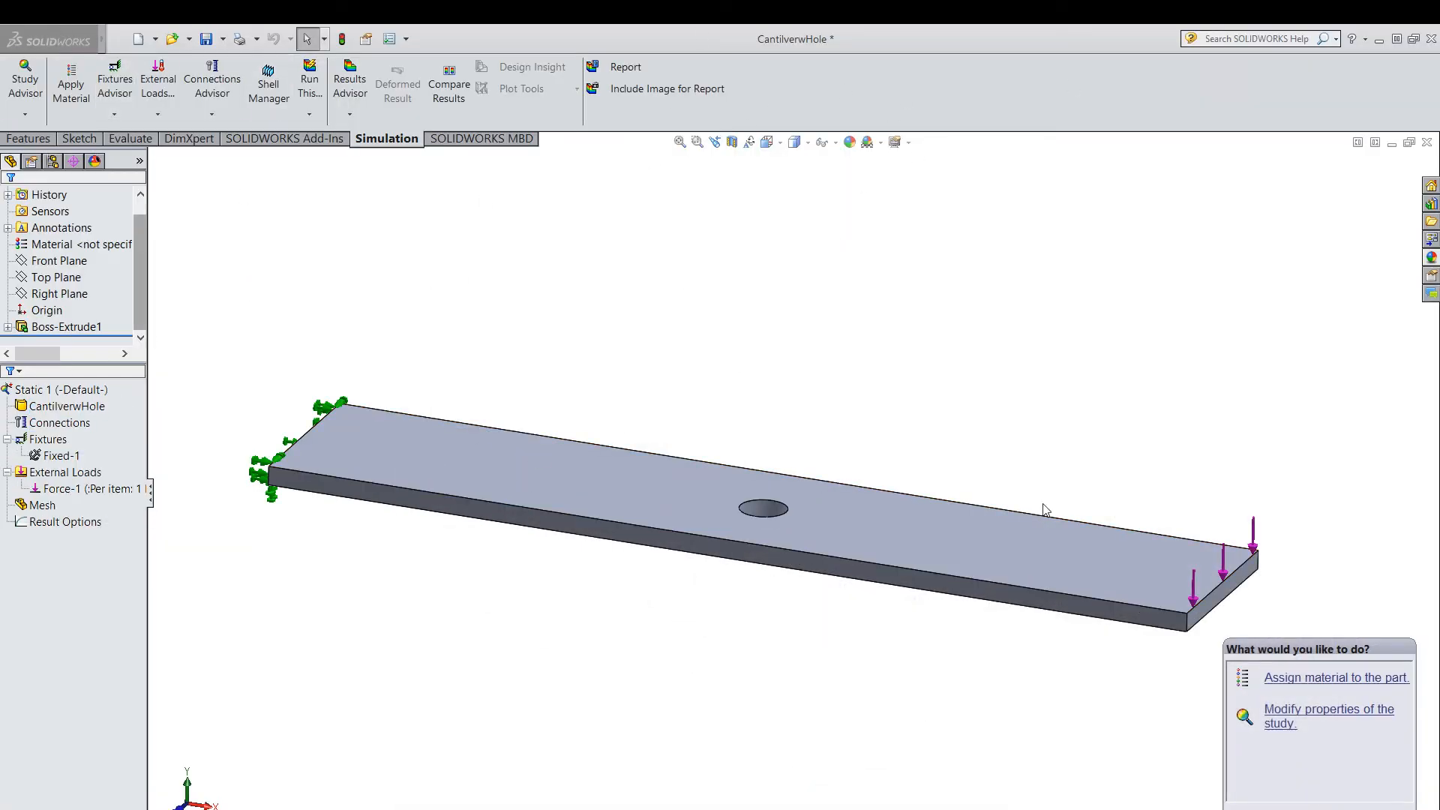
Assign Plain Carbon Steel from the Steel category of SOLIDWORKS Materials to the plate in the static study.
click(71, 105)
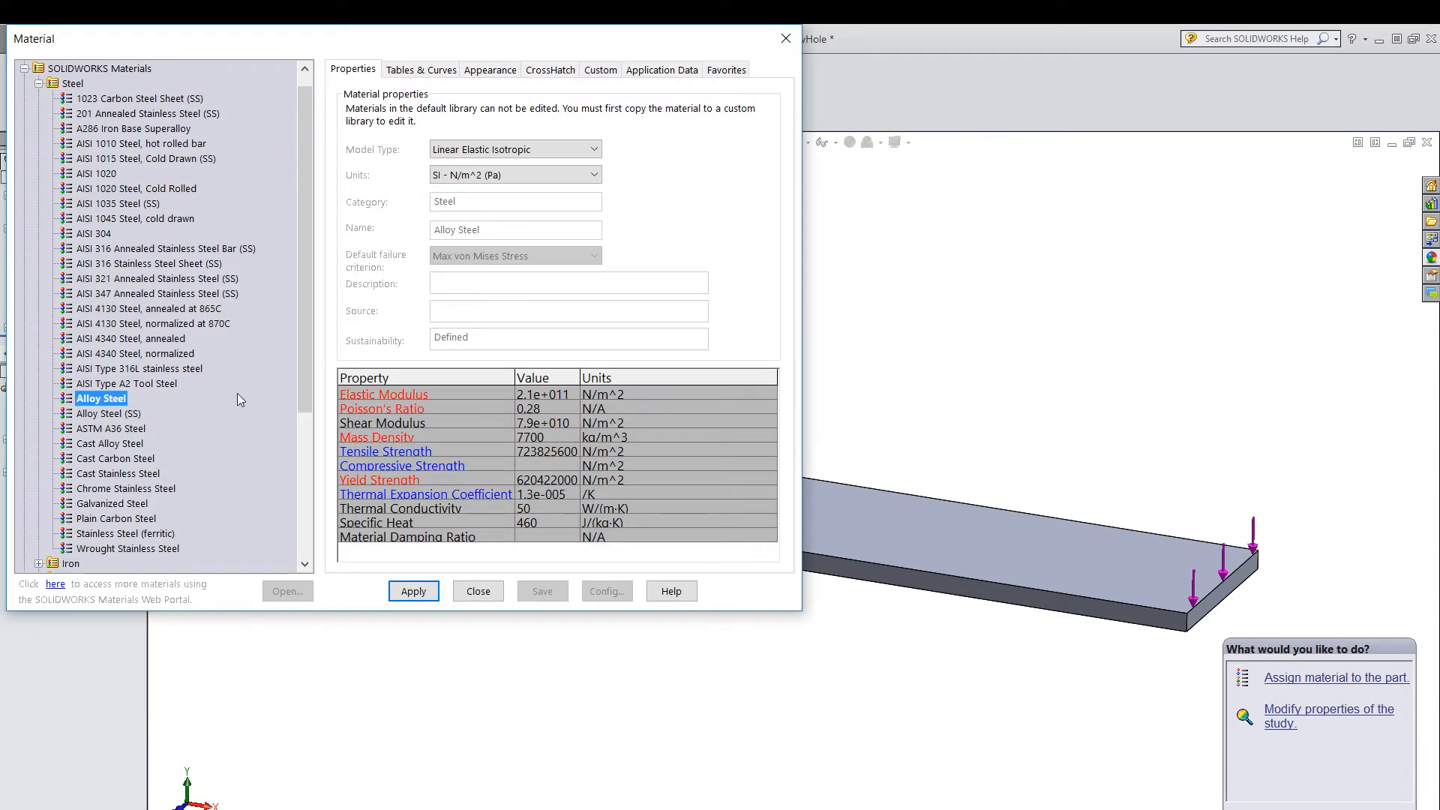
scroll(303, 246, up, 1)
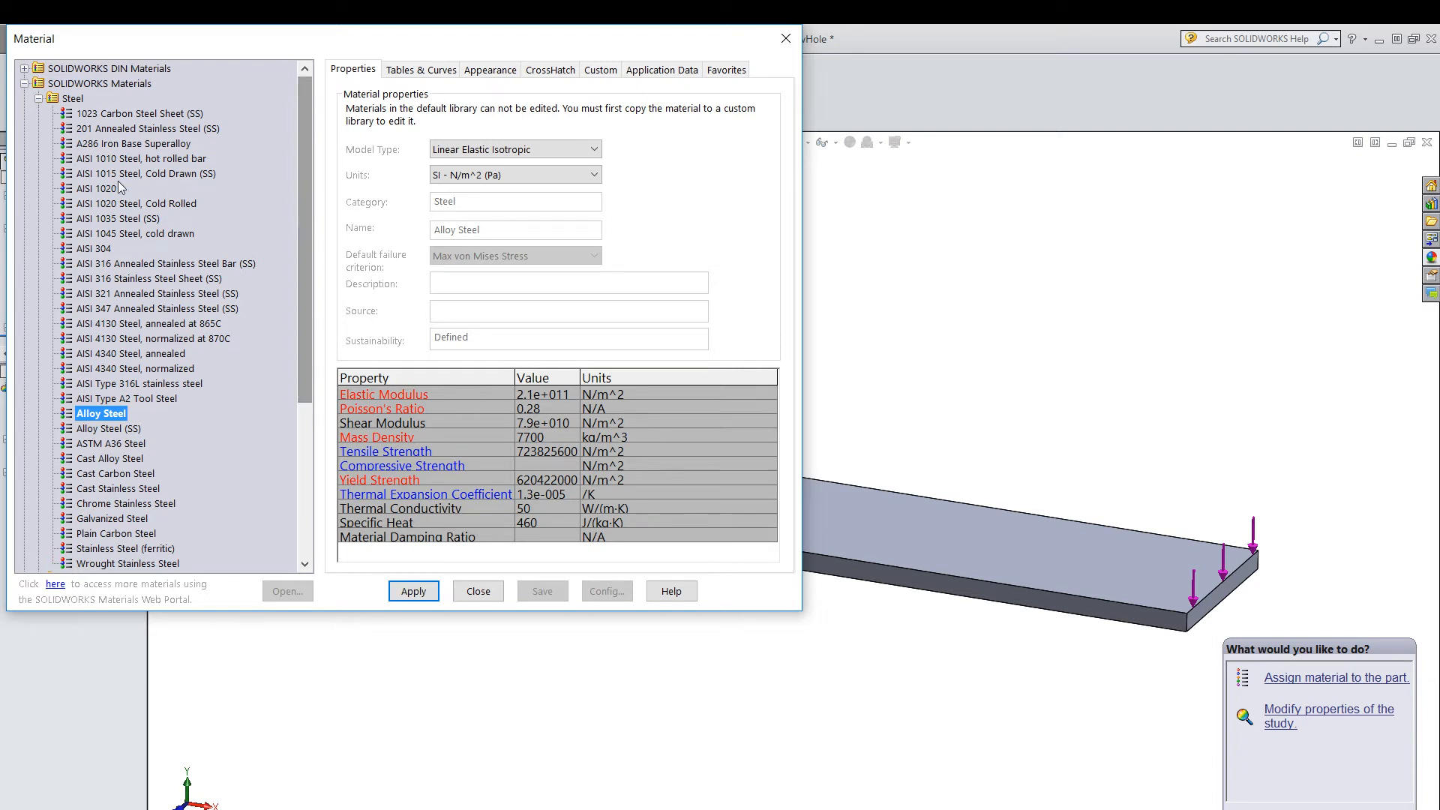
click(39, 99)
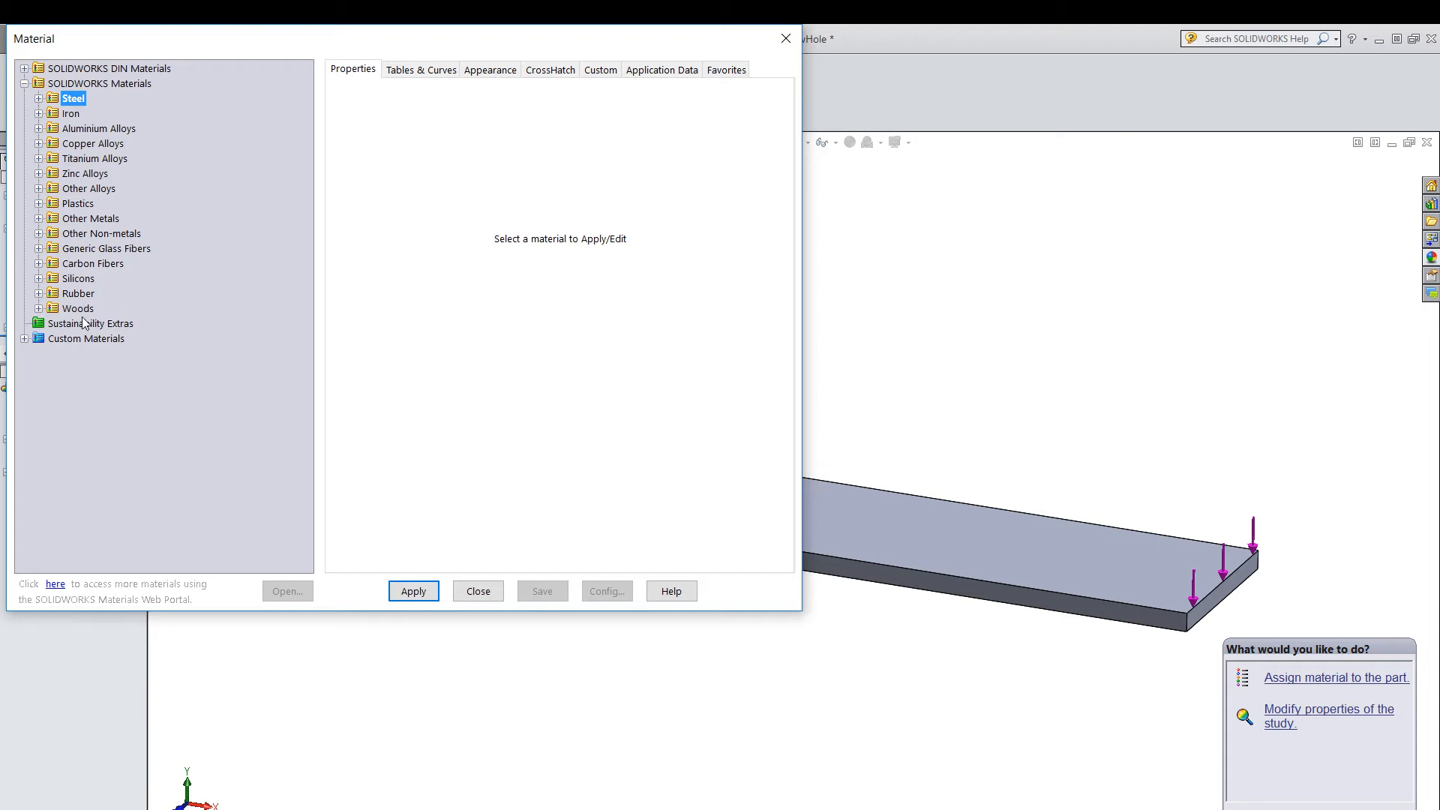
click(39, 99)
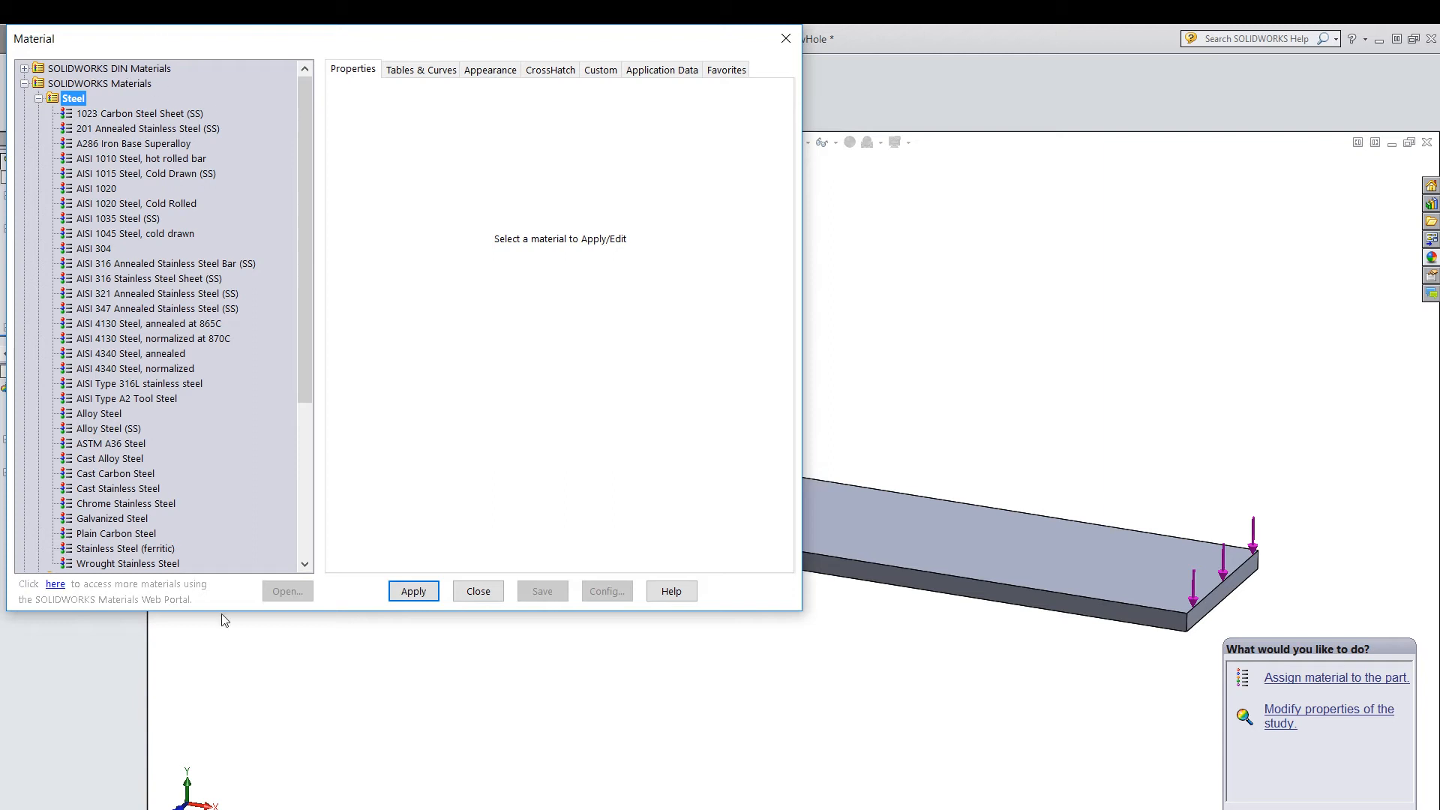
click(86, 534)
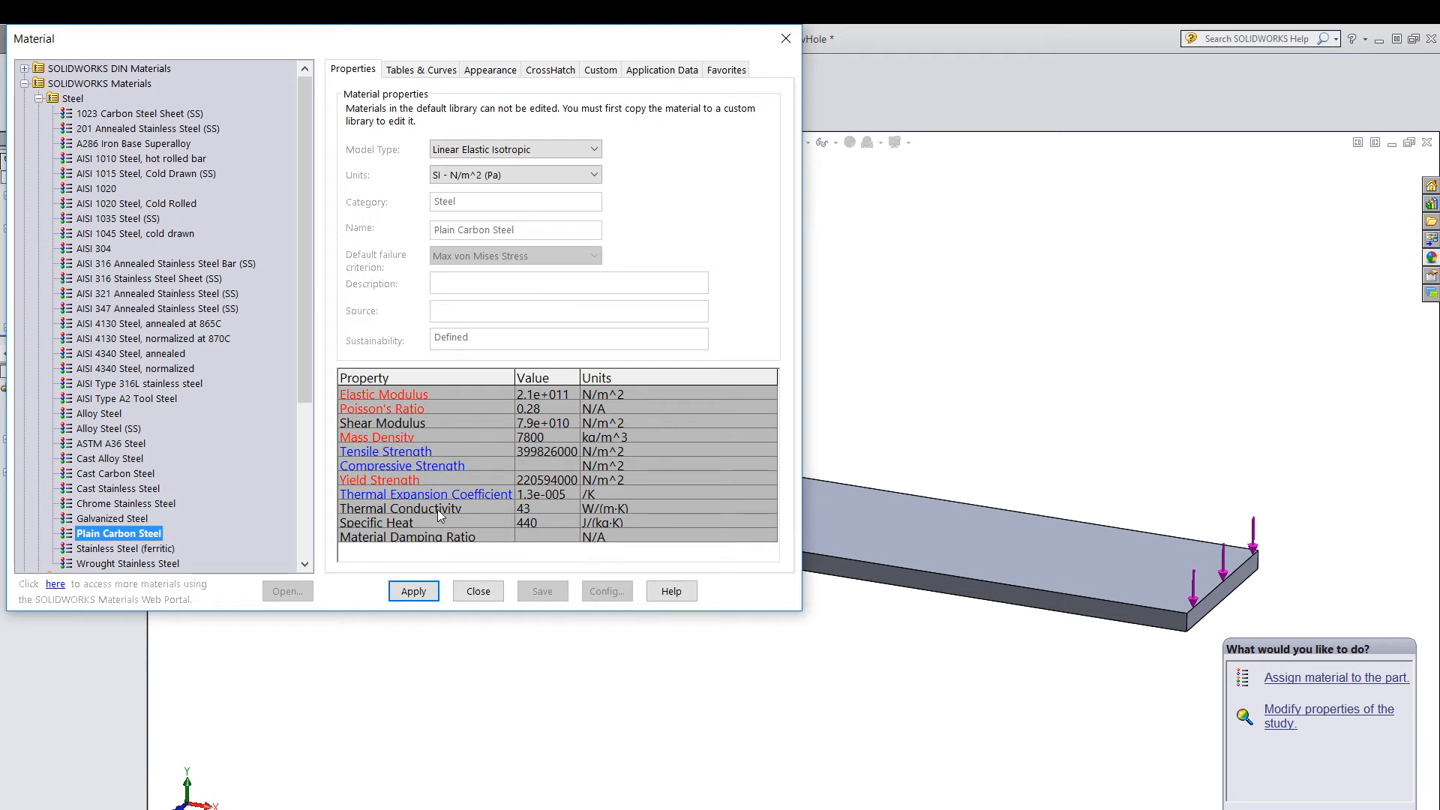
click(422, 592)
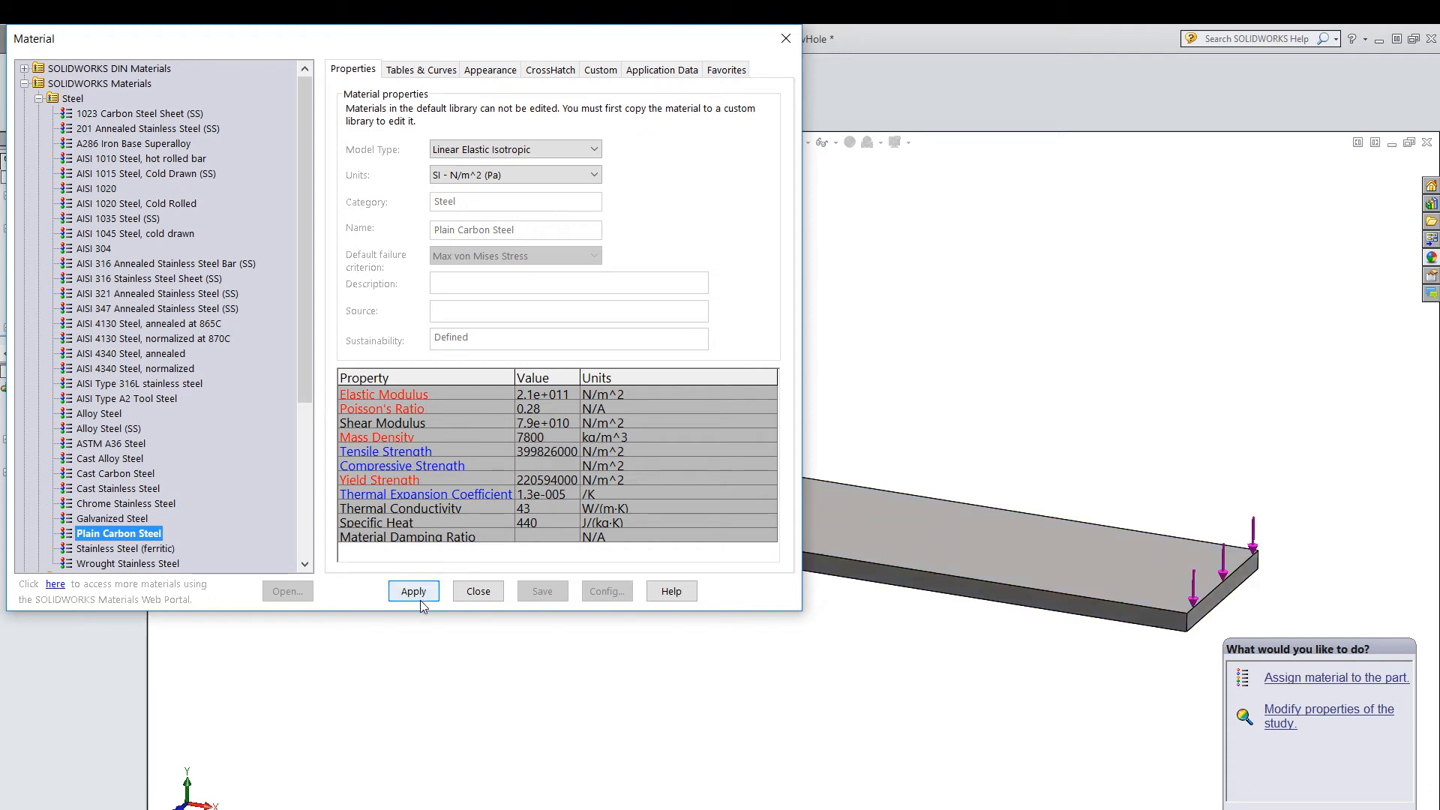
click(468, 594)
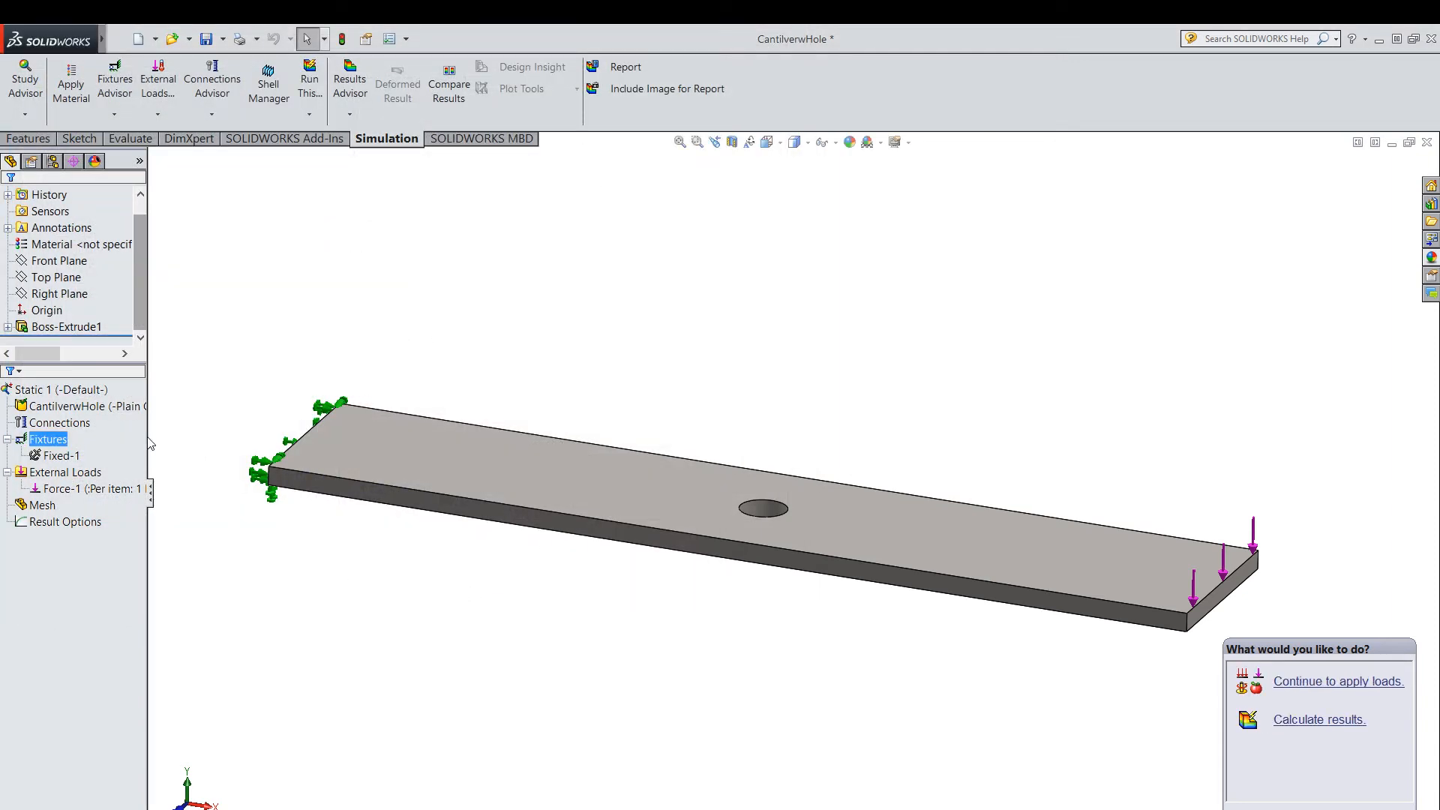
Widen the study tree until the part's assigned material and the force entry can be read in full.
drag(148, 436, 230, 435)
click(151, 406)
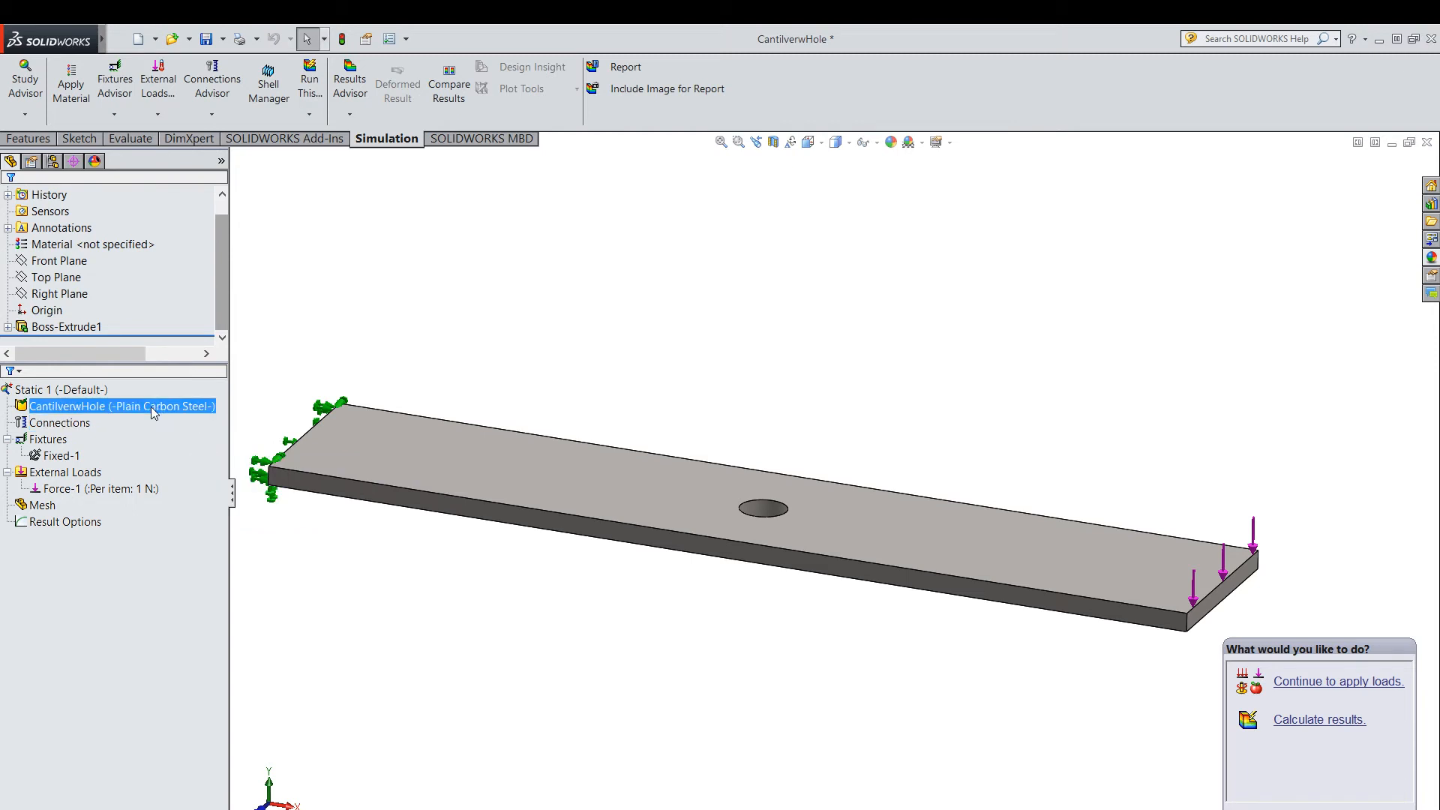
click(646, 339)
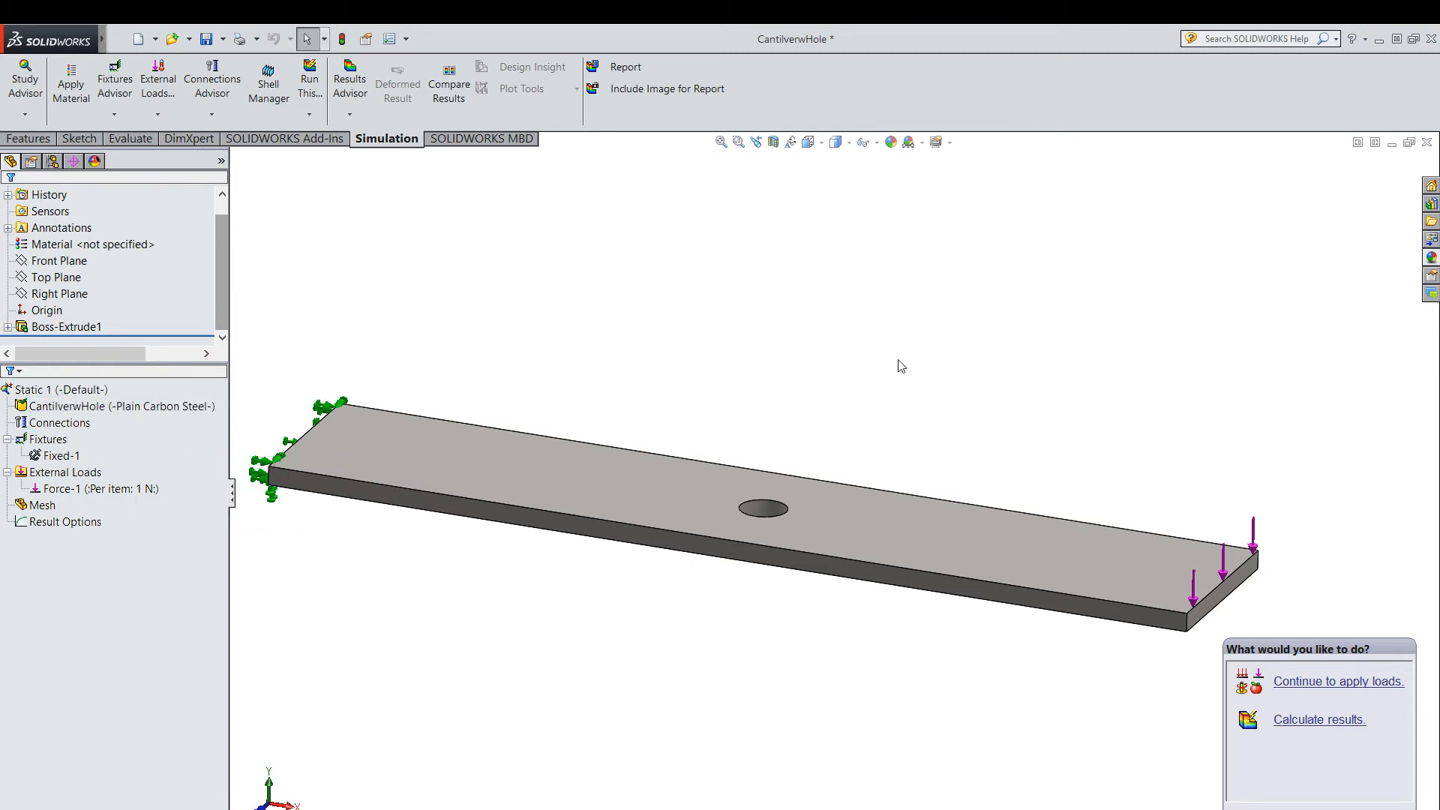
scroll(853, 341, up, 2)
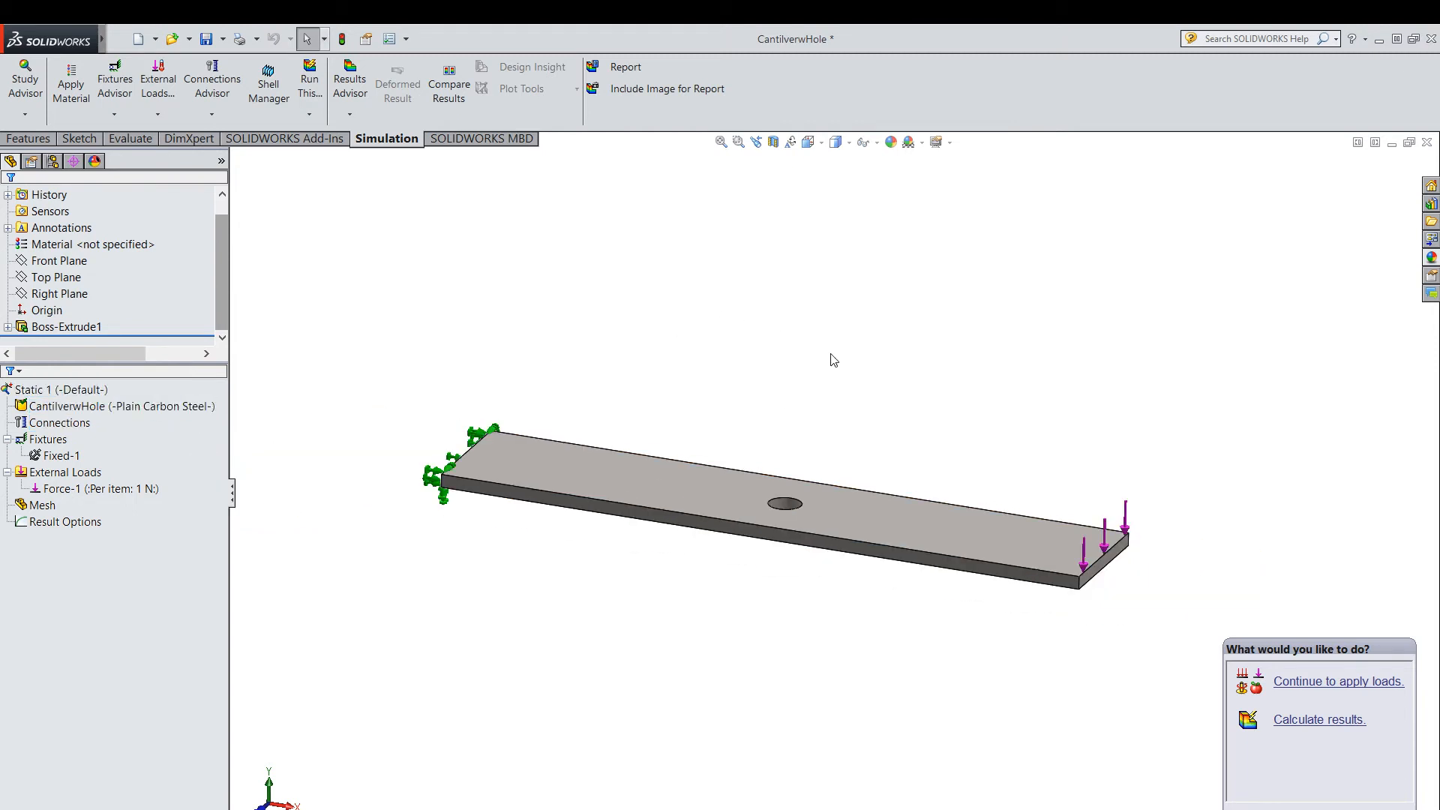
scroll(834, 360, down, 2)
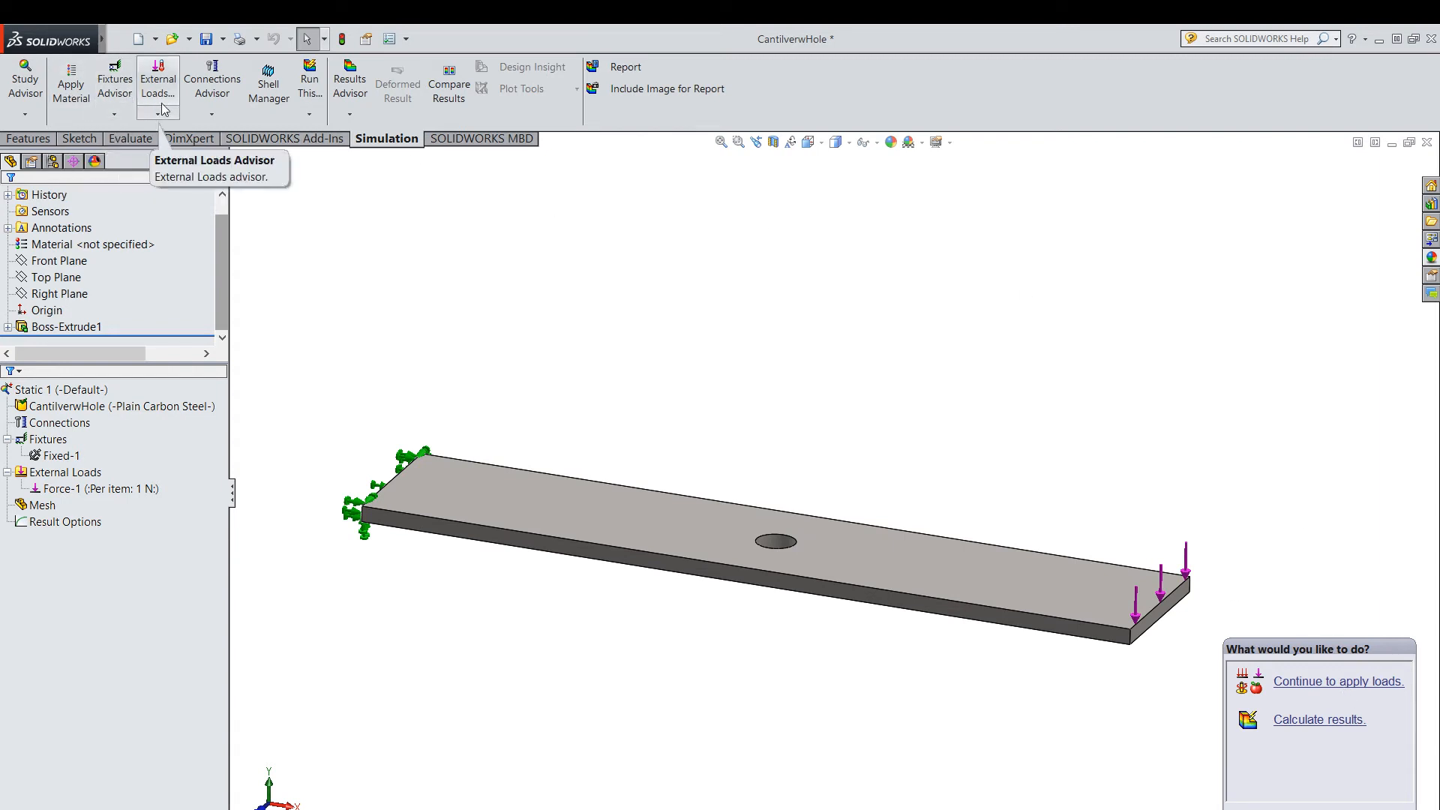
click(223, 116)
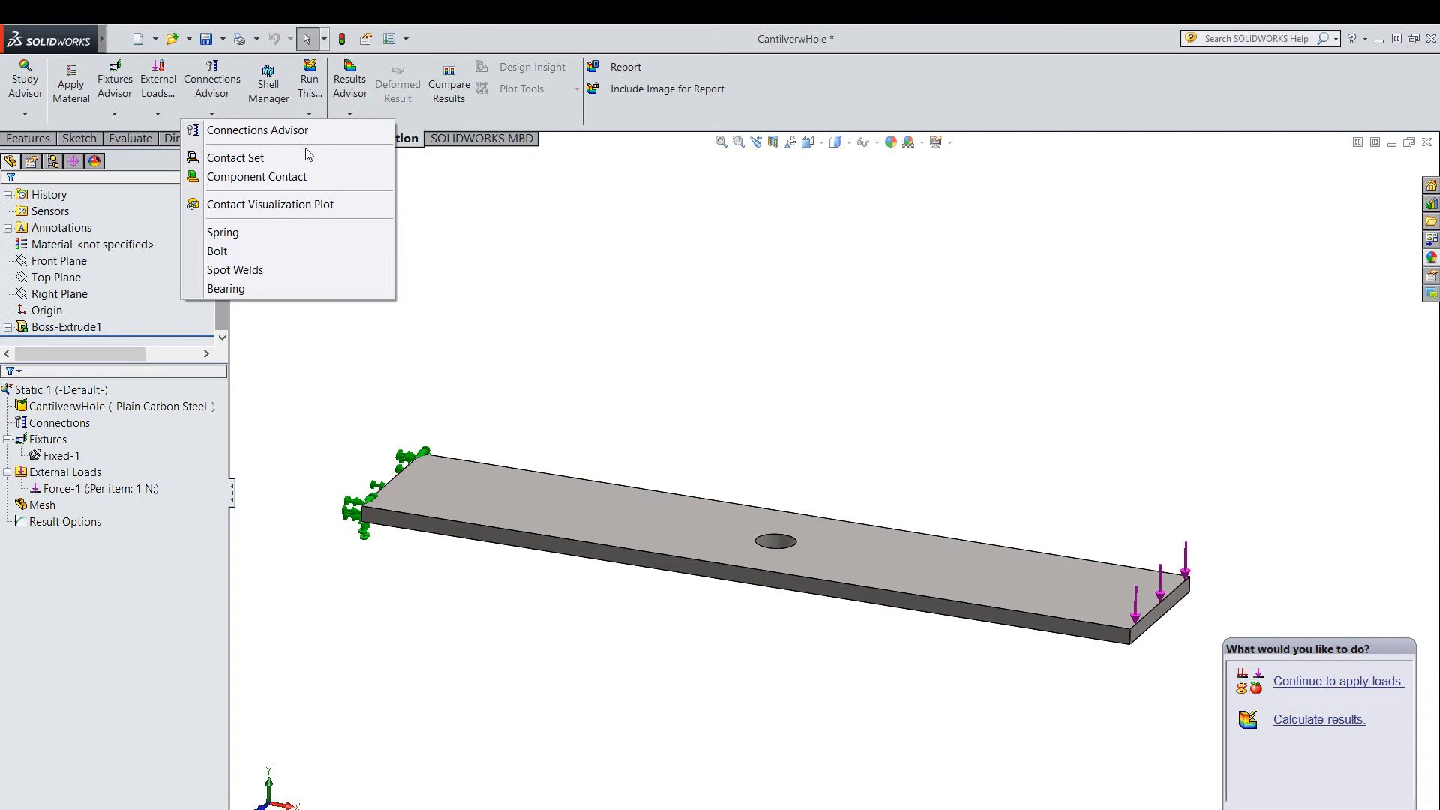
click(506, 282)
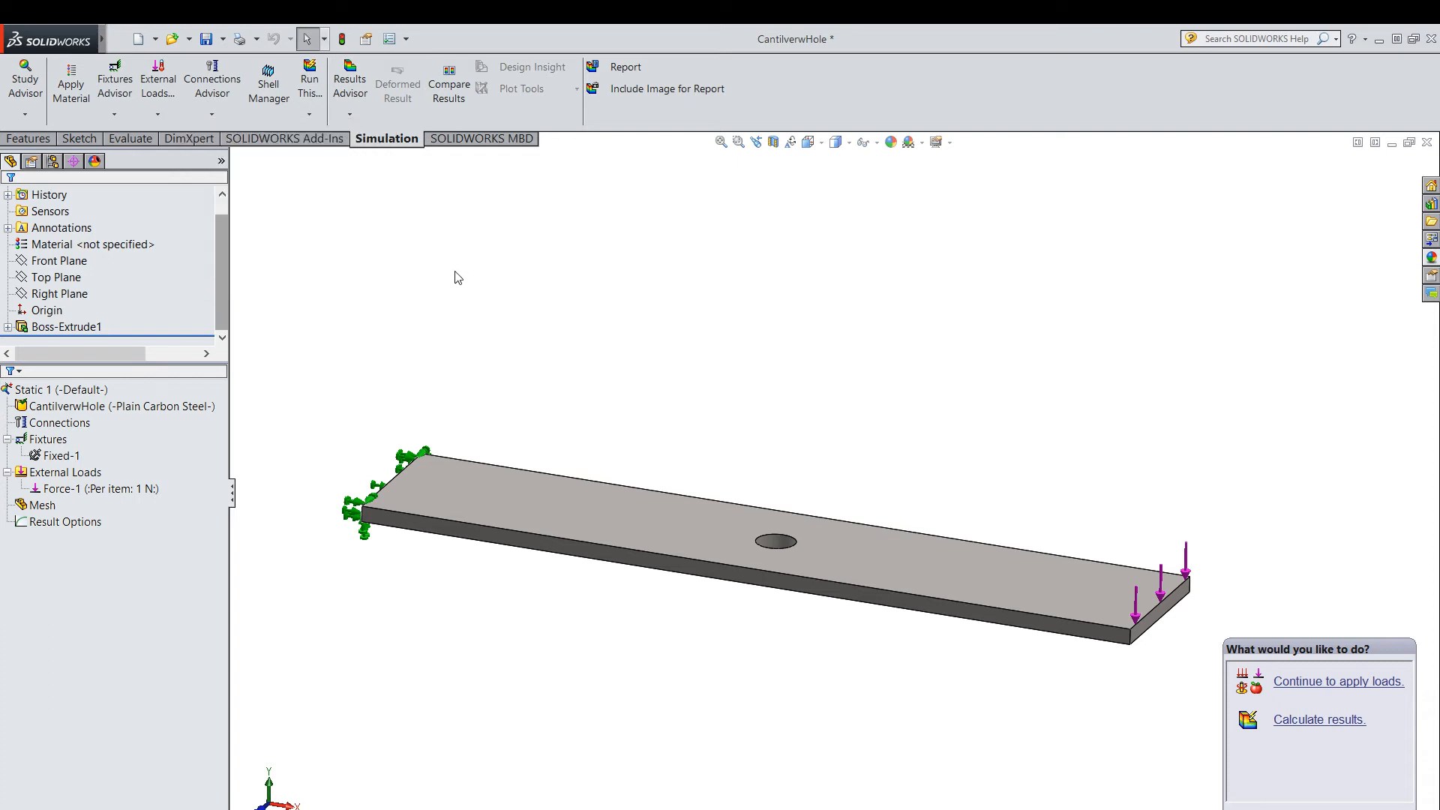
Create a solid mesh of the plate with the default medium mesh density.
click(310, 116)
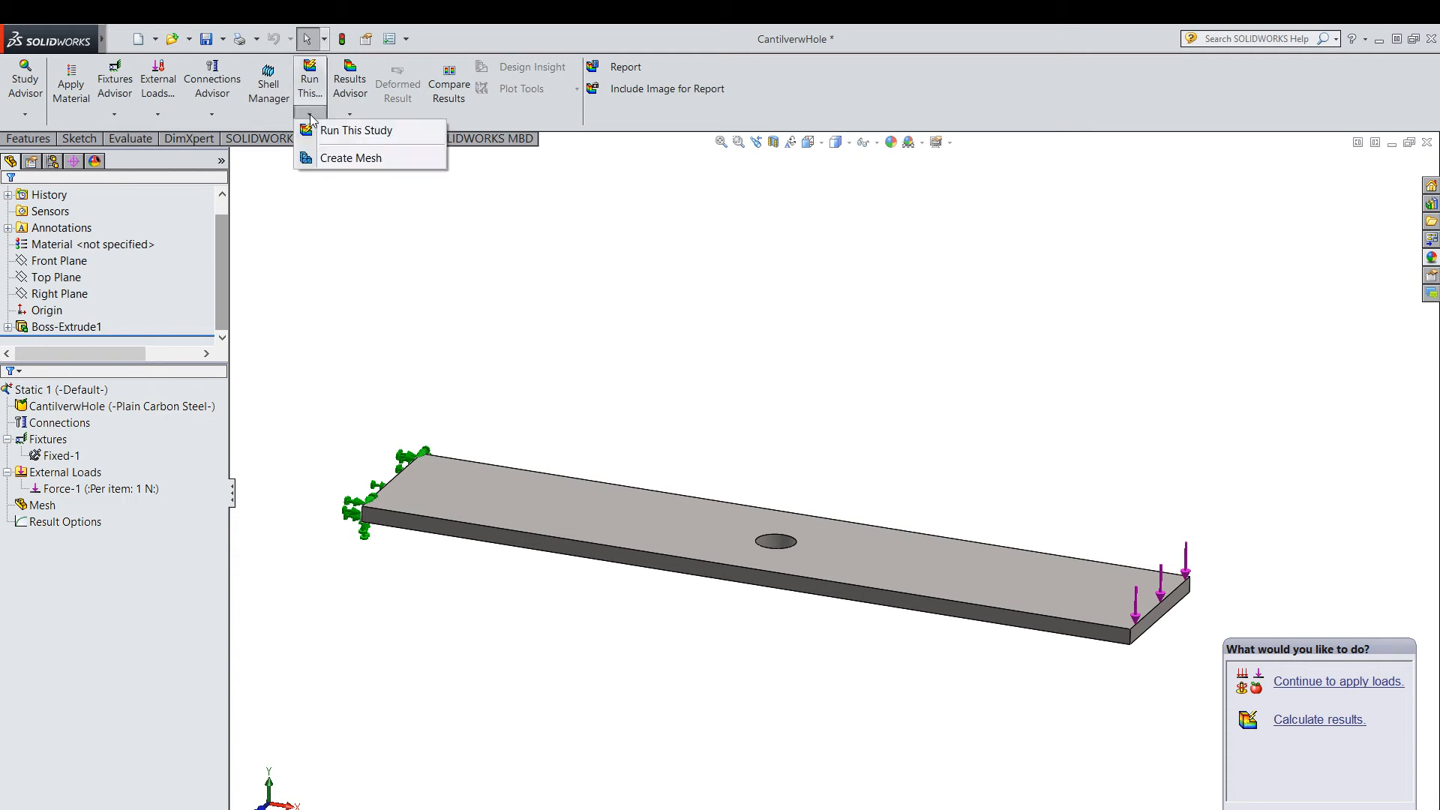
click(360, 159)
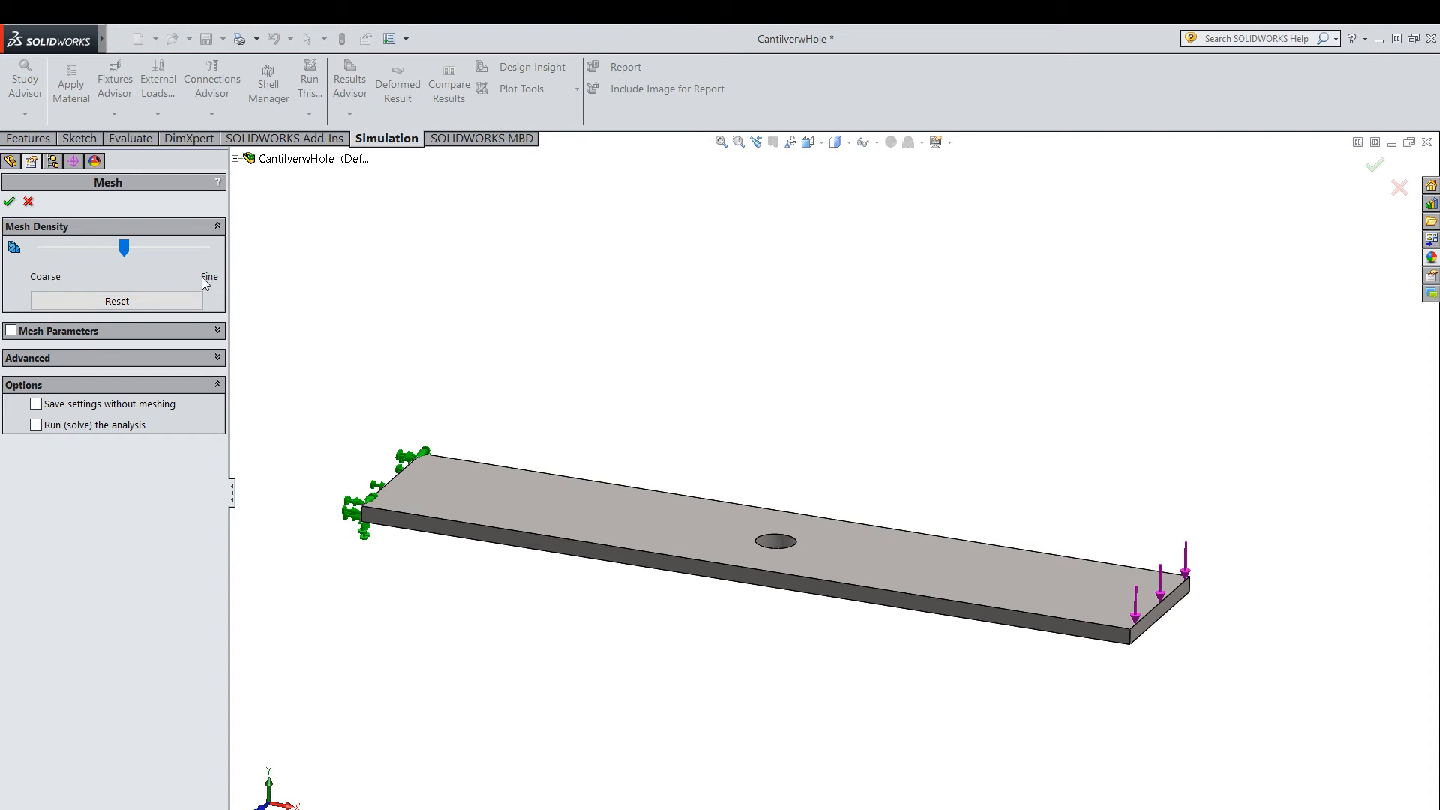
click(9, 201)
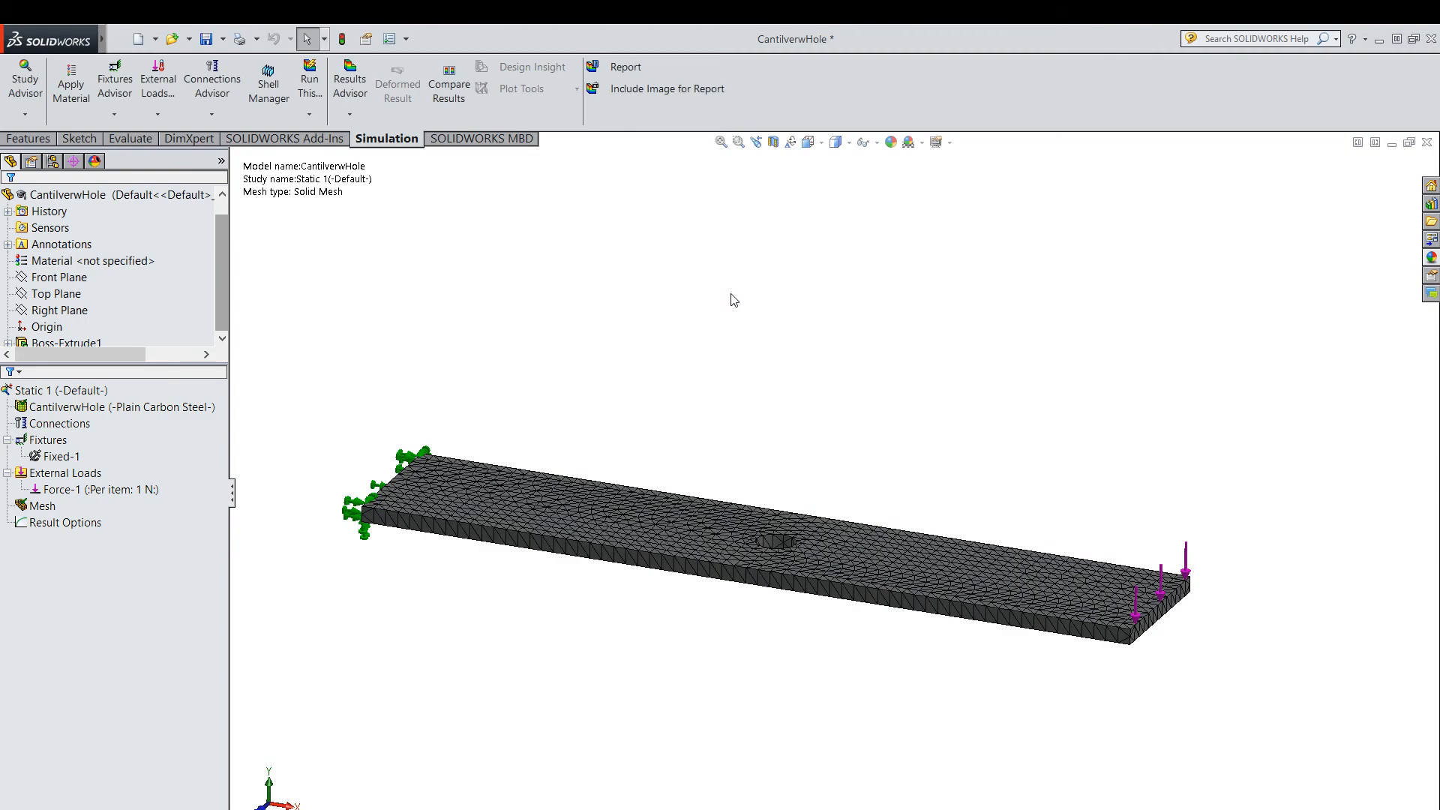
Inspect the mesh from a higher viewpoint and run the static study.
middle_drag(845, 402, 810, 341)
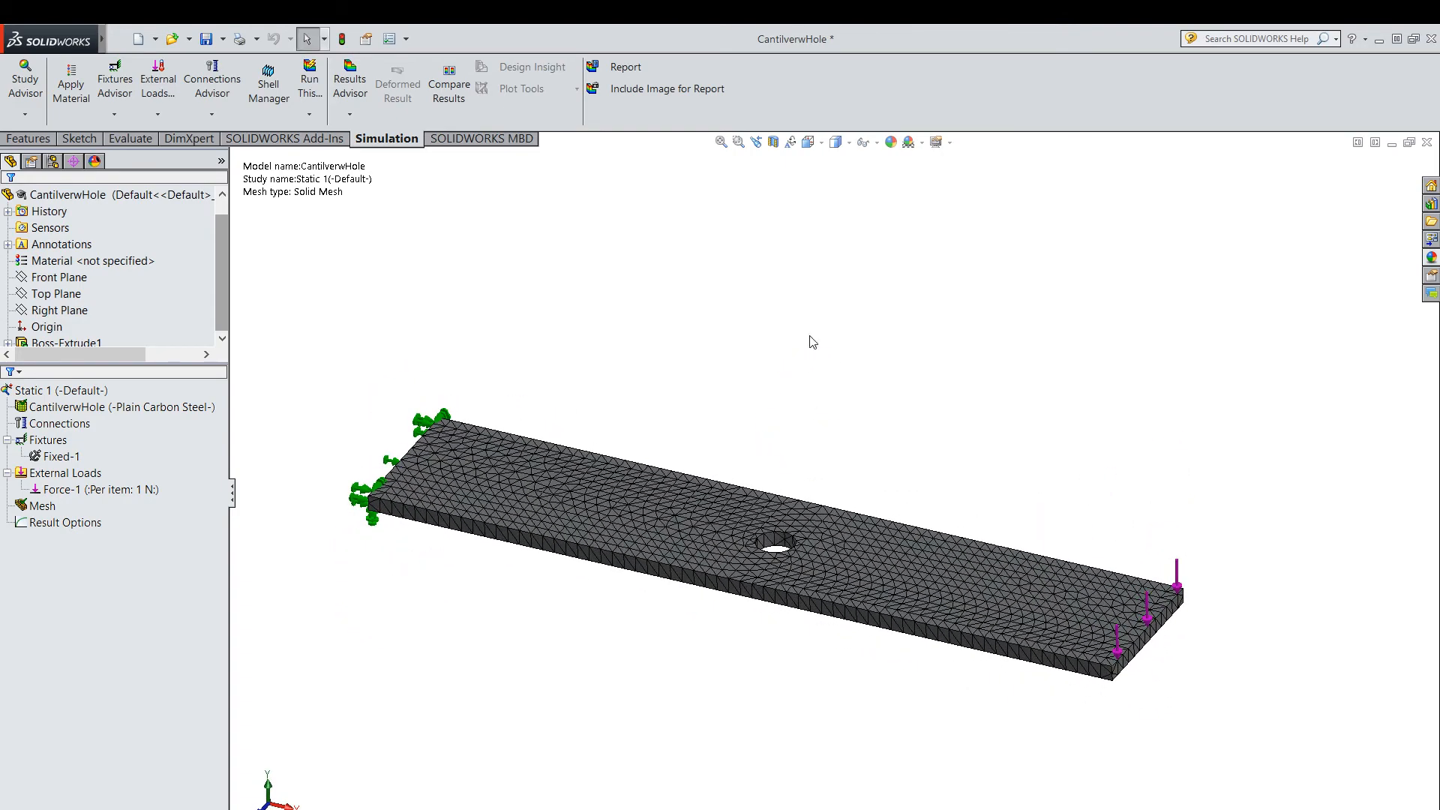
click(309, 114)
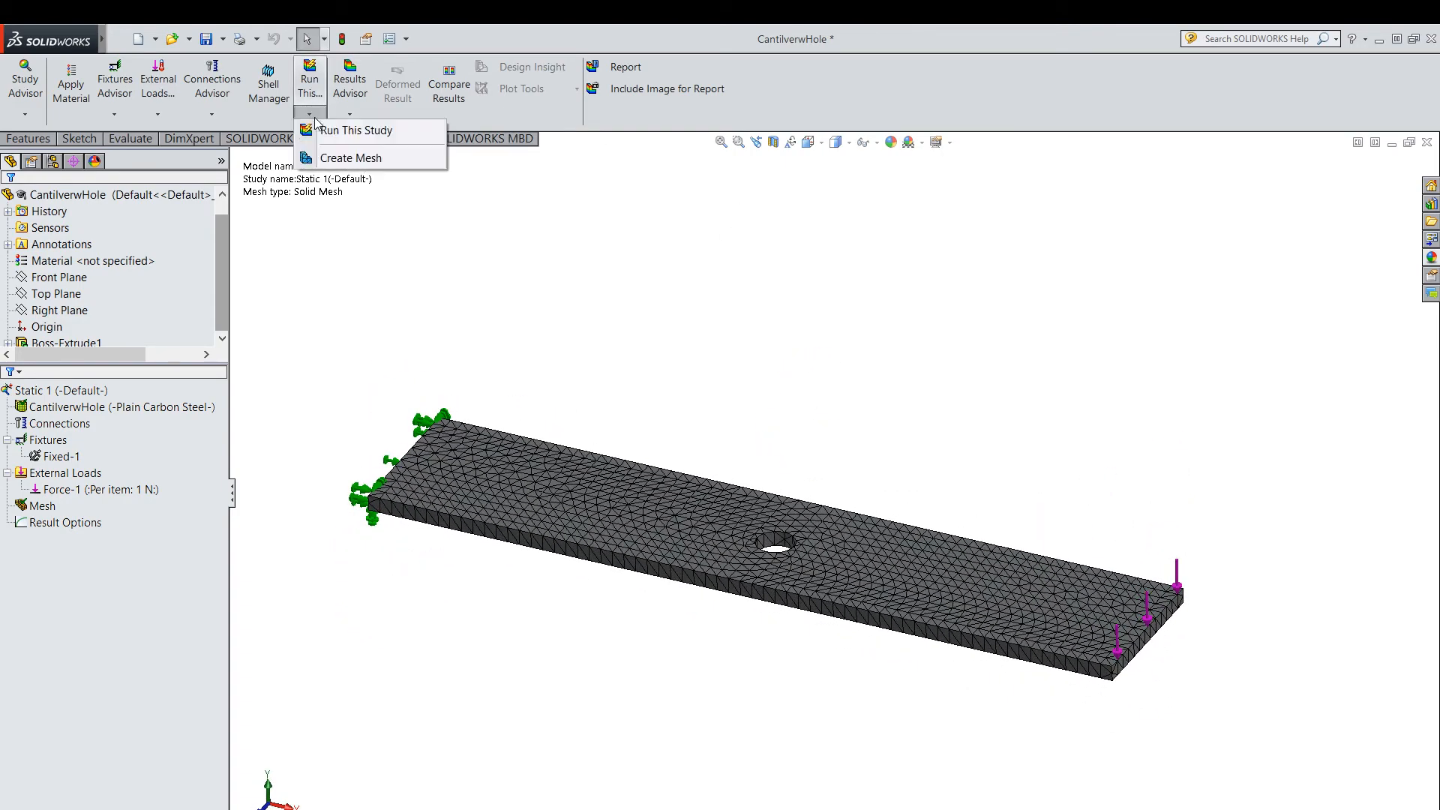
click(405, 130)
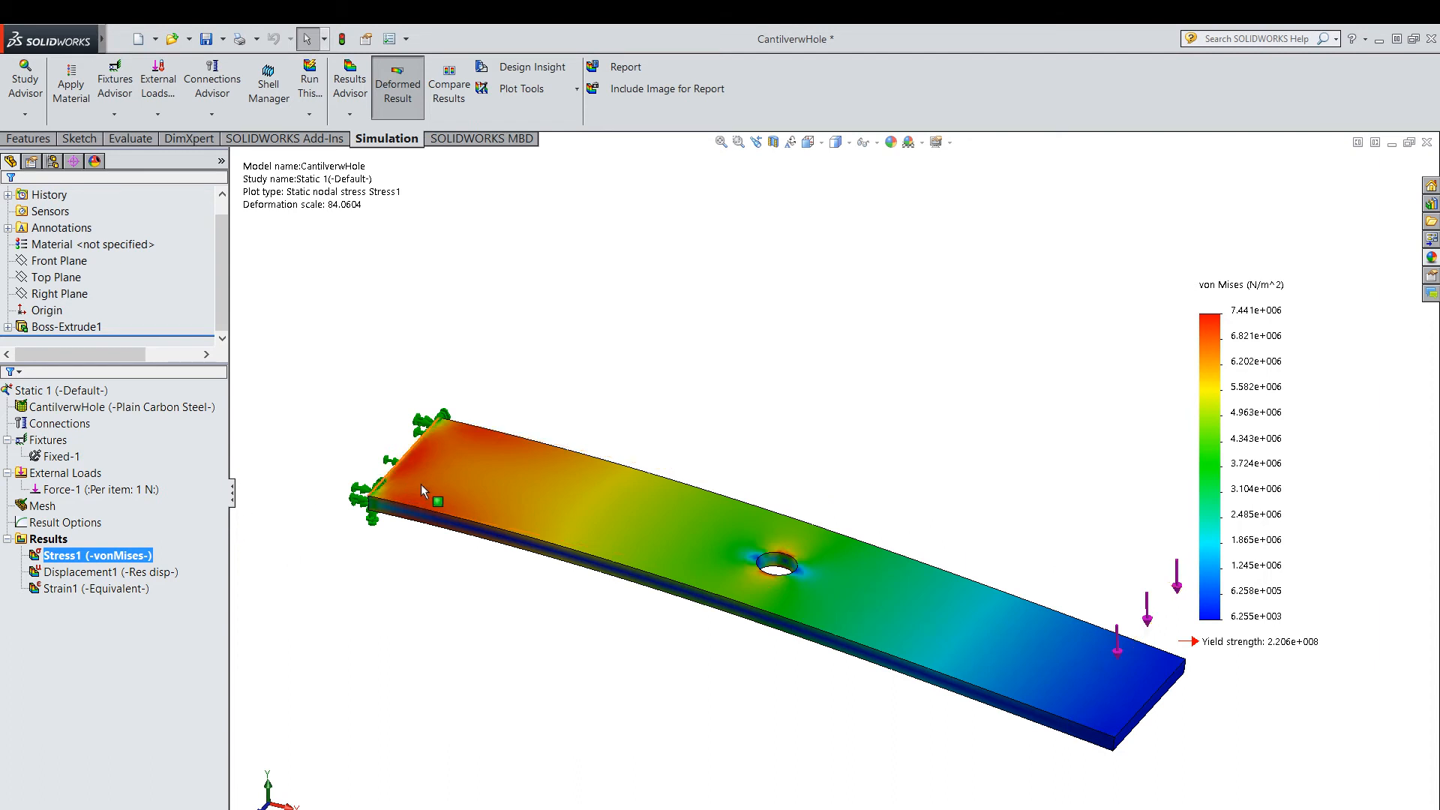
Examine the von Mises stress distribution at the fixed end and close up around the central hole.
scroll(1247, 300, down, 1)
scroll(853, 375, up, 2)
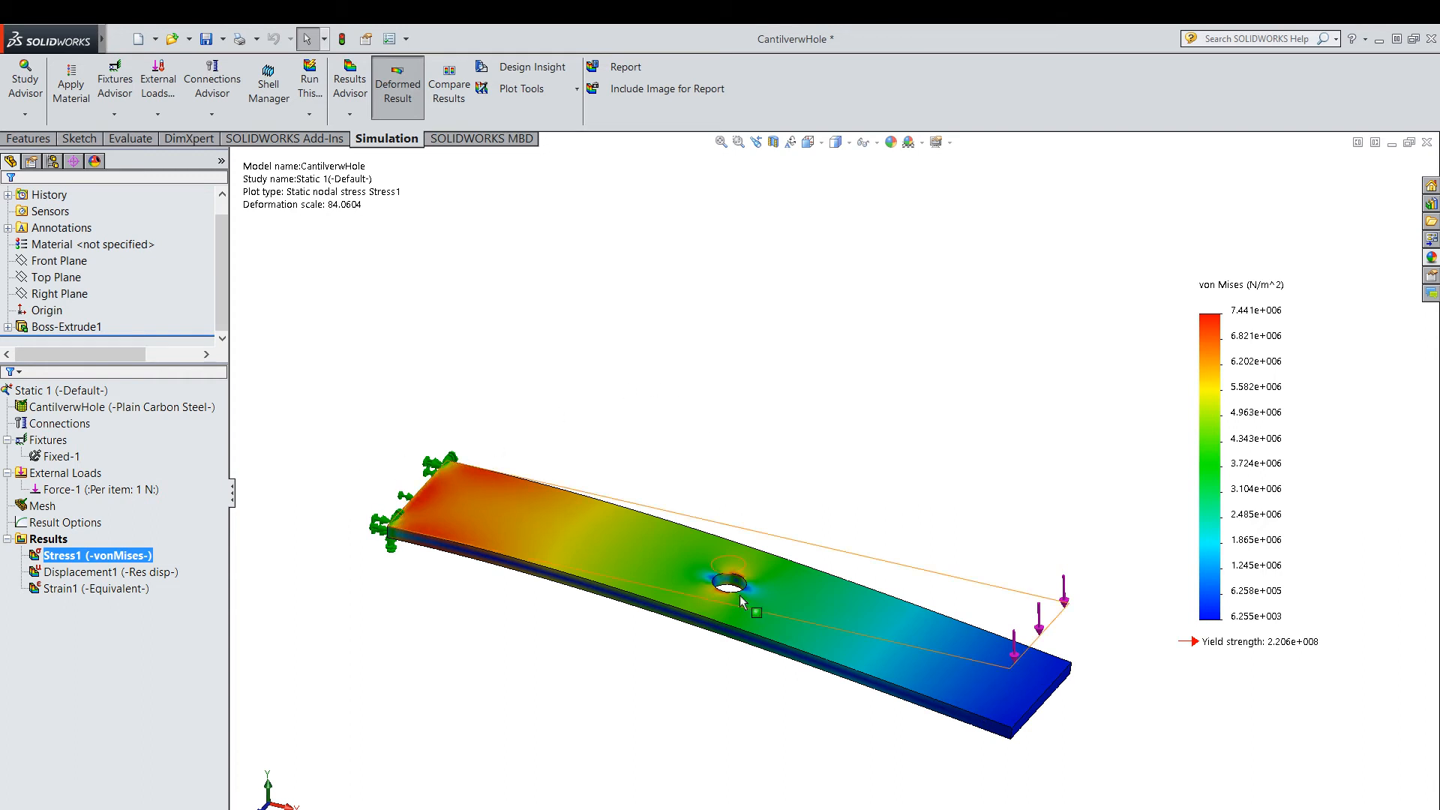
scroll(793, 505, down, 1)
click(739, 142)
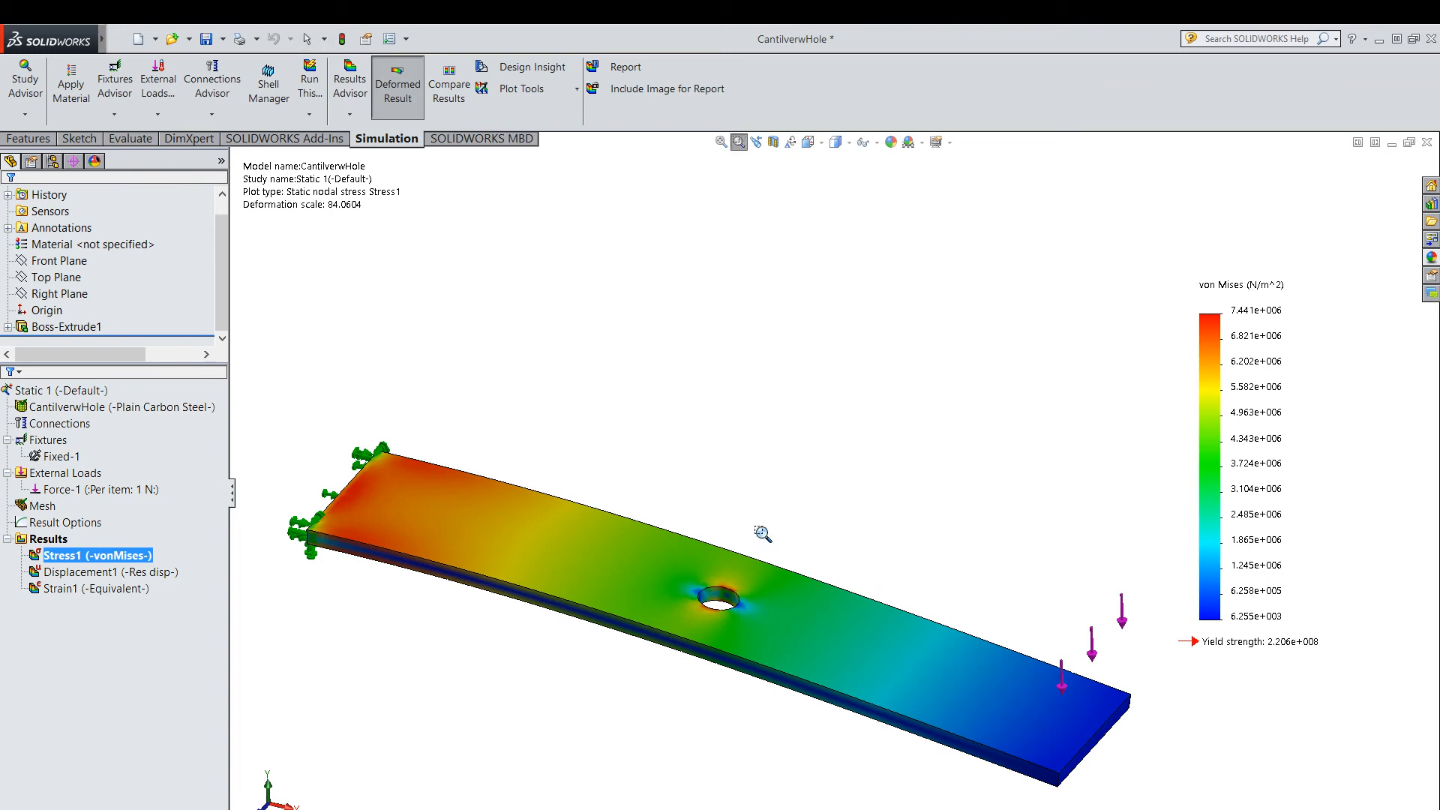
mouse_move(668, 572)
mouse_down()
mouse_move(761, 654)
mouse_move(775, 647)
mouse_up()
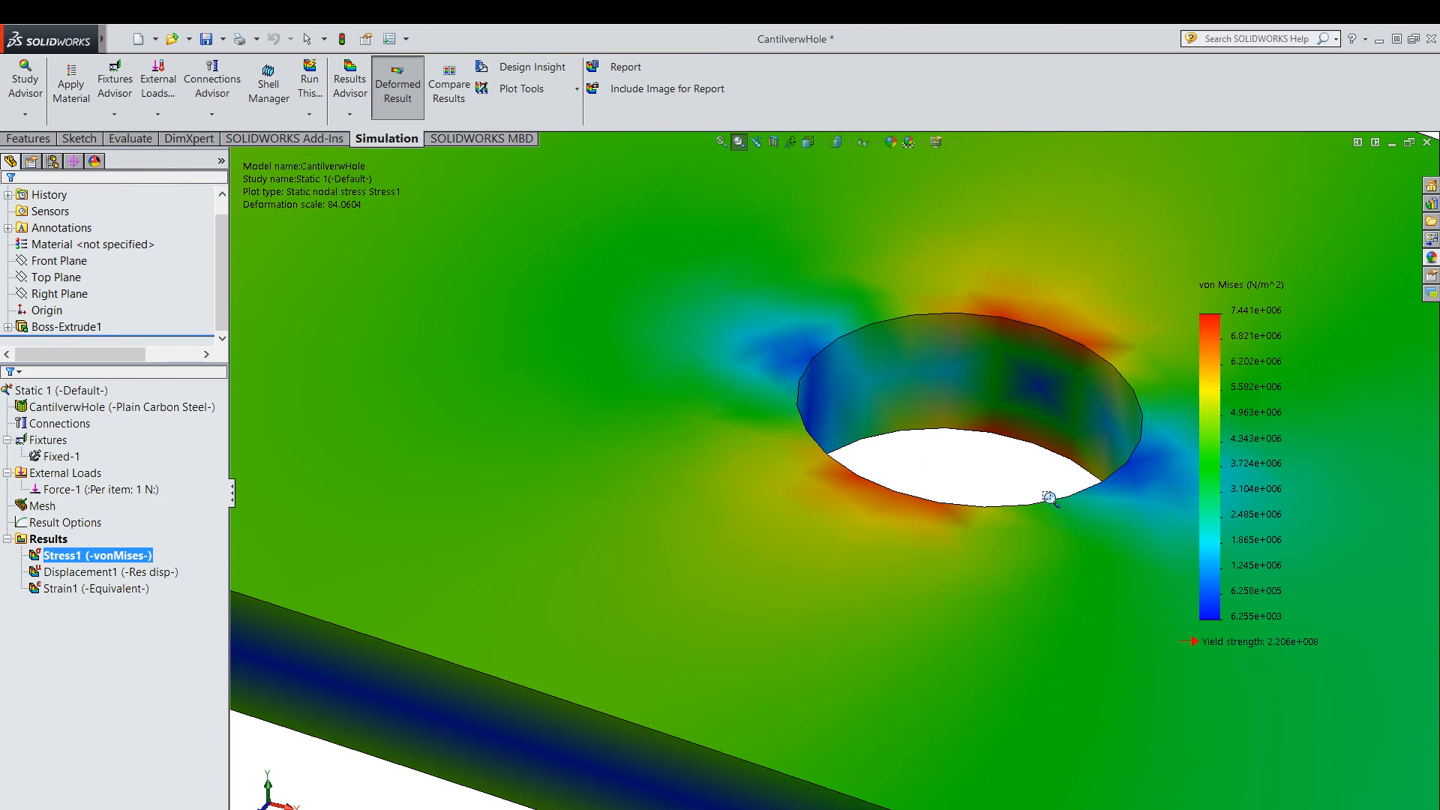
scroll(1050, 498, up, 7)
scroll(1049, 498, up, 3)
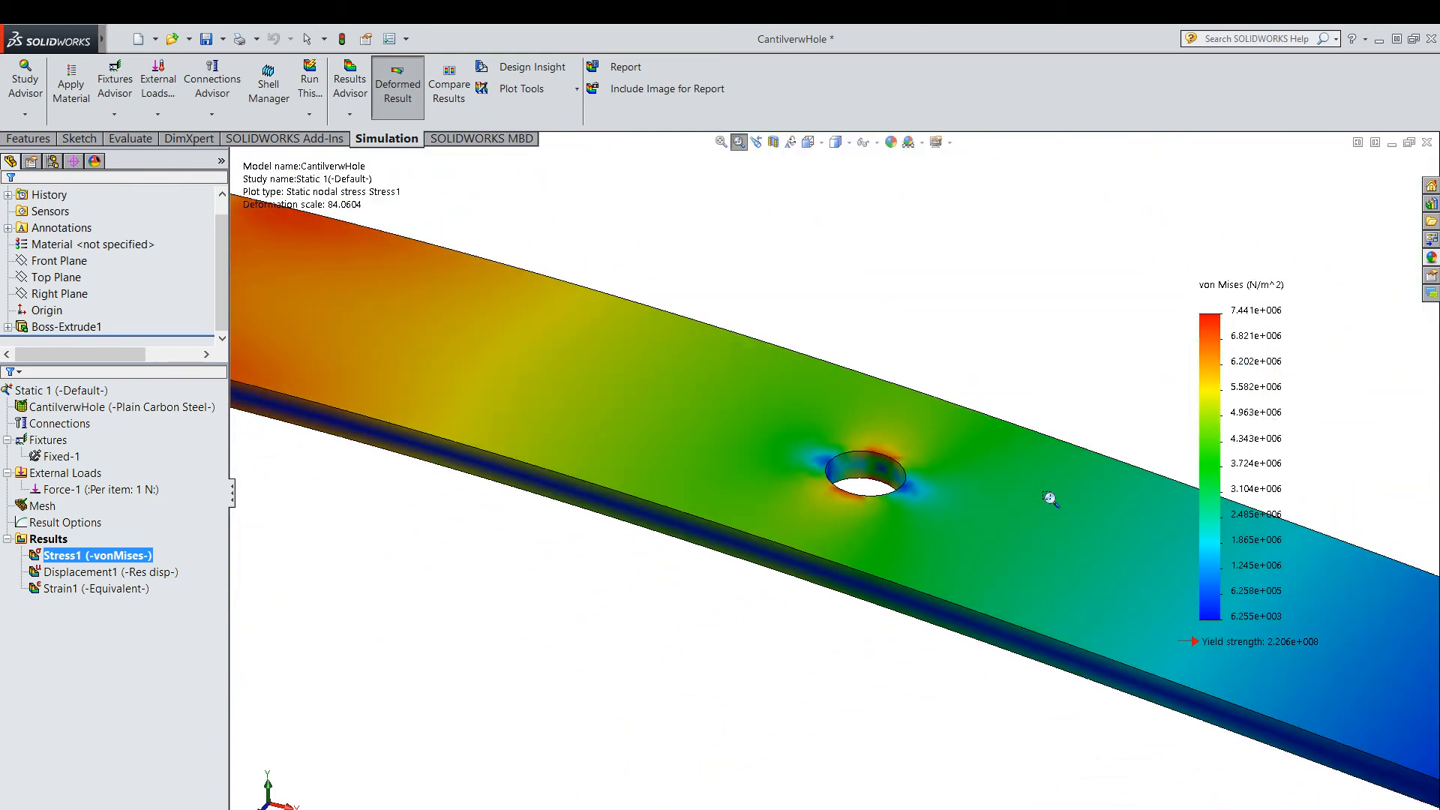
scroll(791, 461, up, 3)
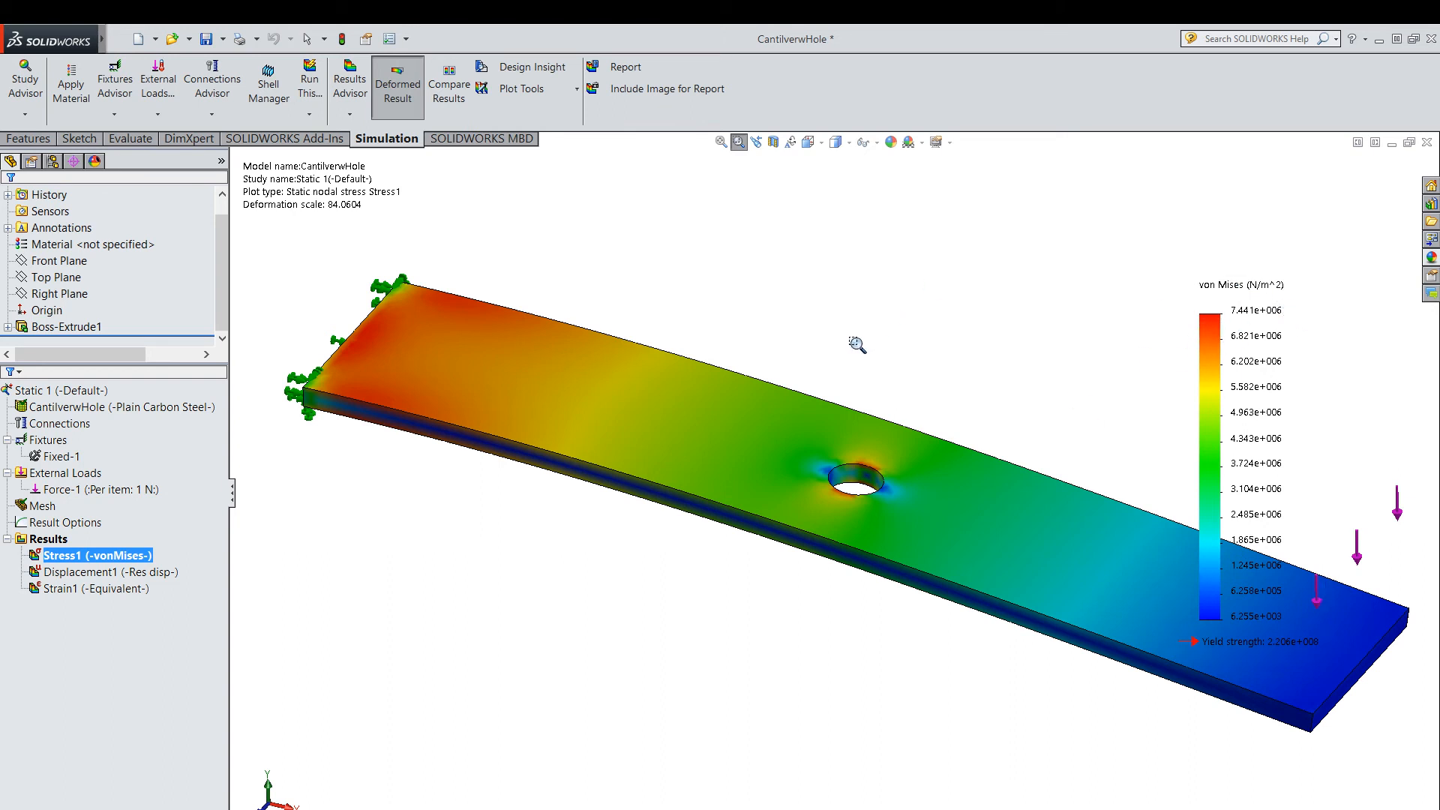
Show the resultant displacement plot and examine the deflection toward the loaded free end.
right_click(74, 577)
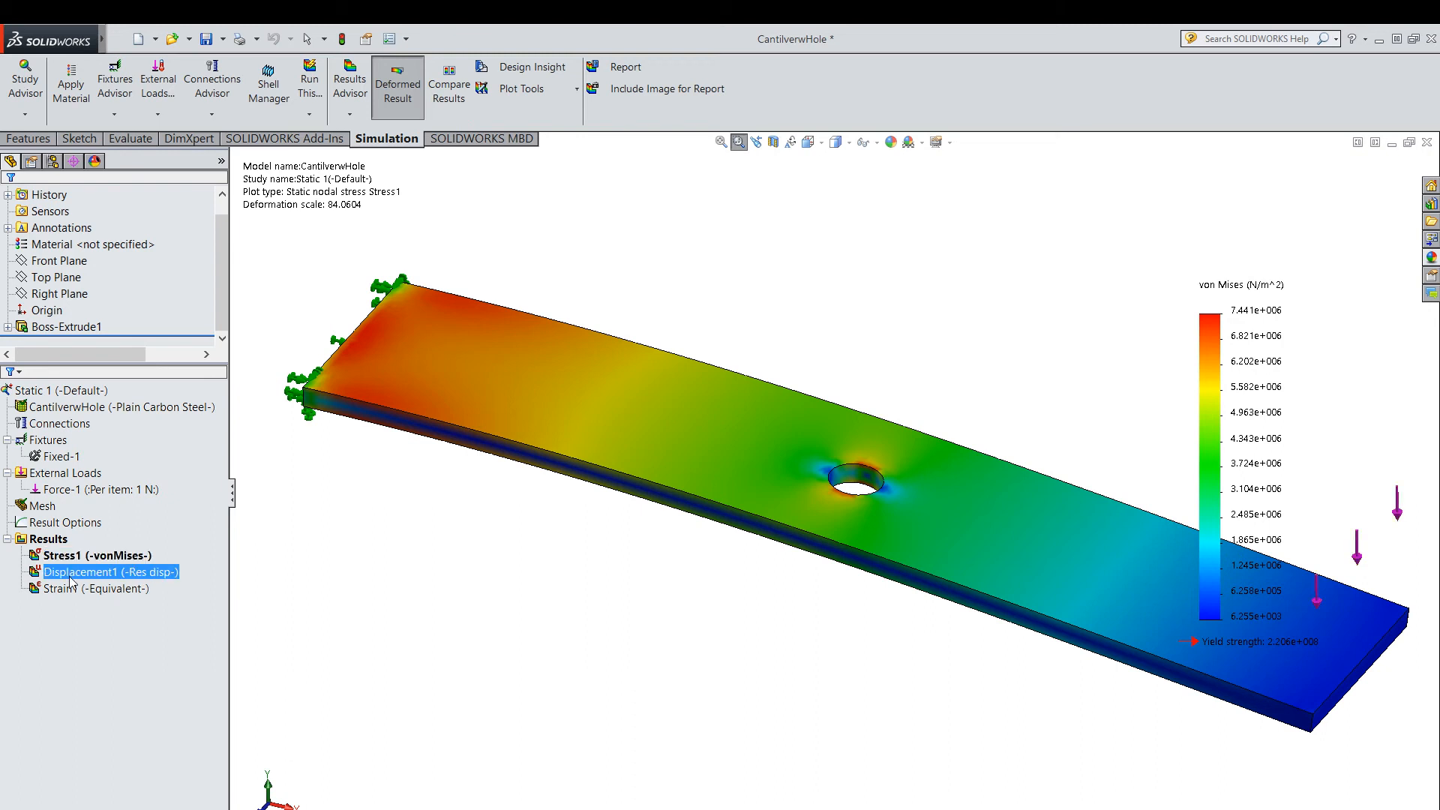
click(106, 587)
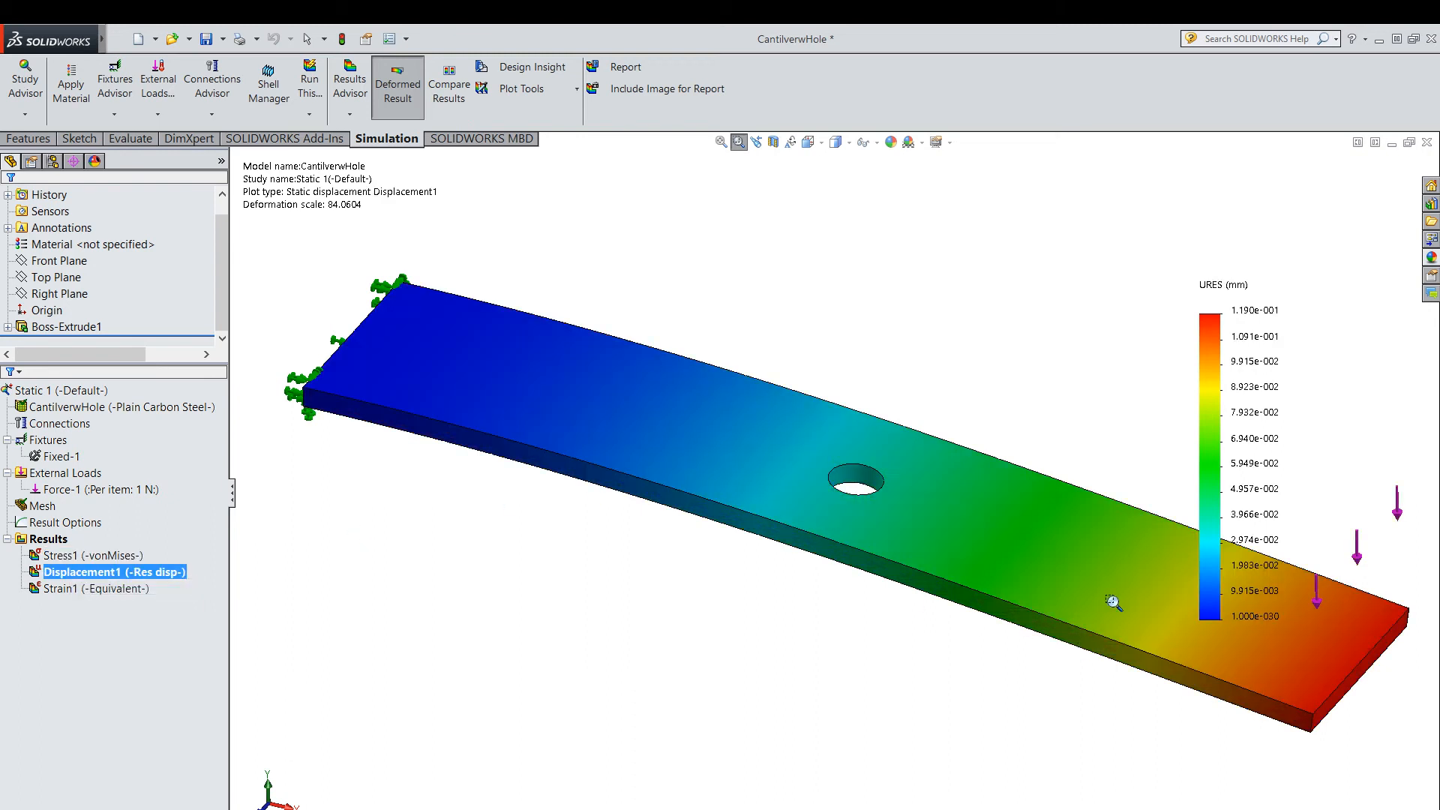
drag(1331, 656, 1326, 659)
scroll(1168, 612, down, 1)
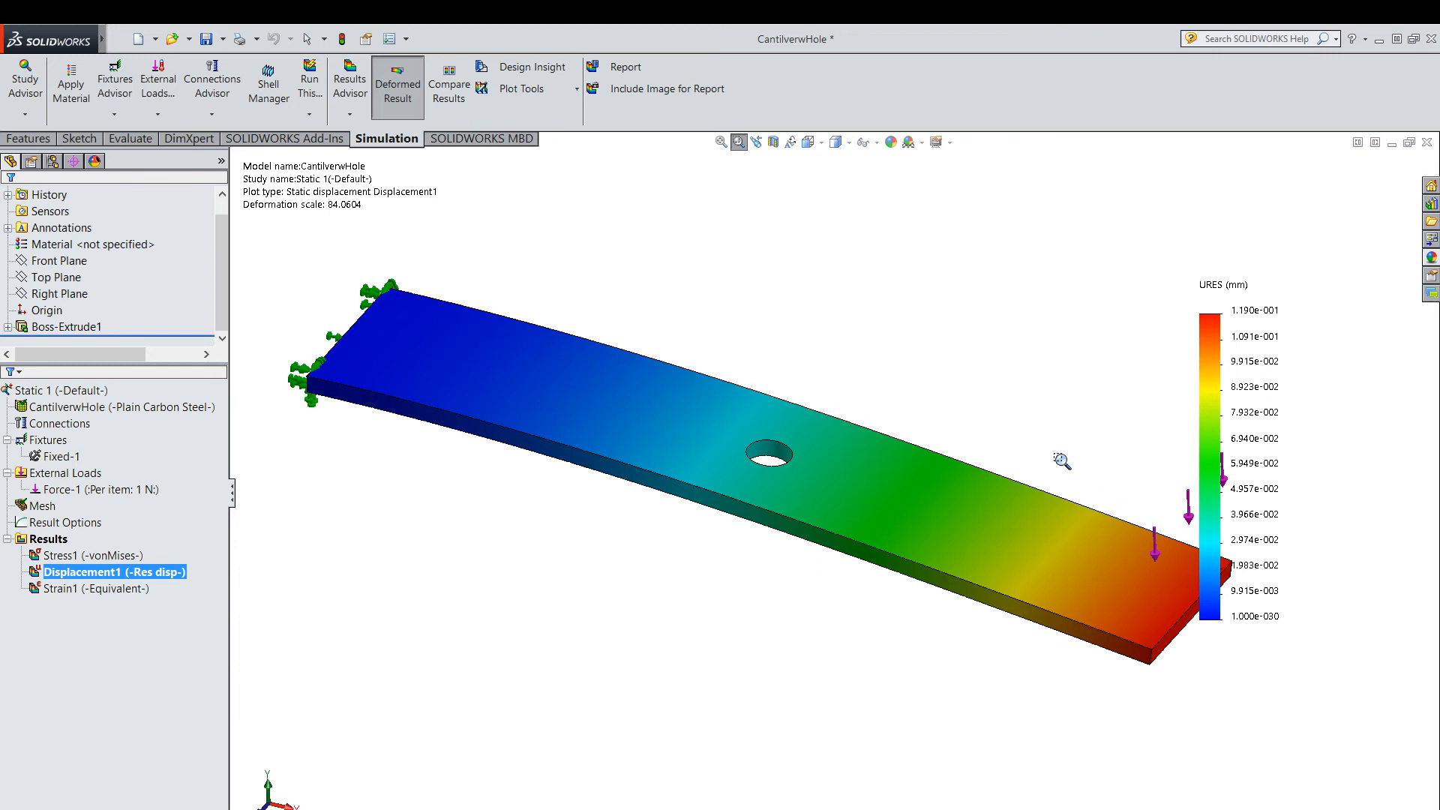
drag(1061, 460, 1077, 572)
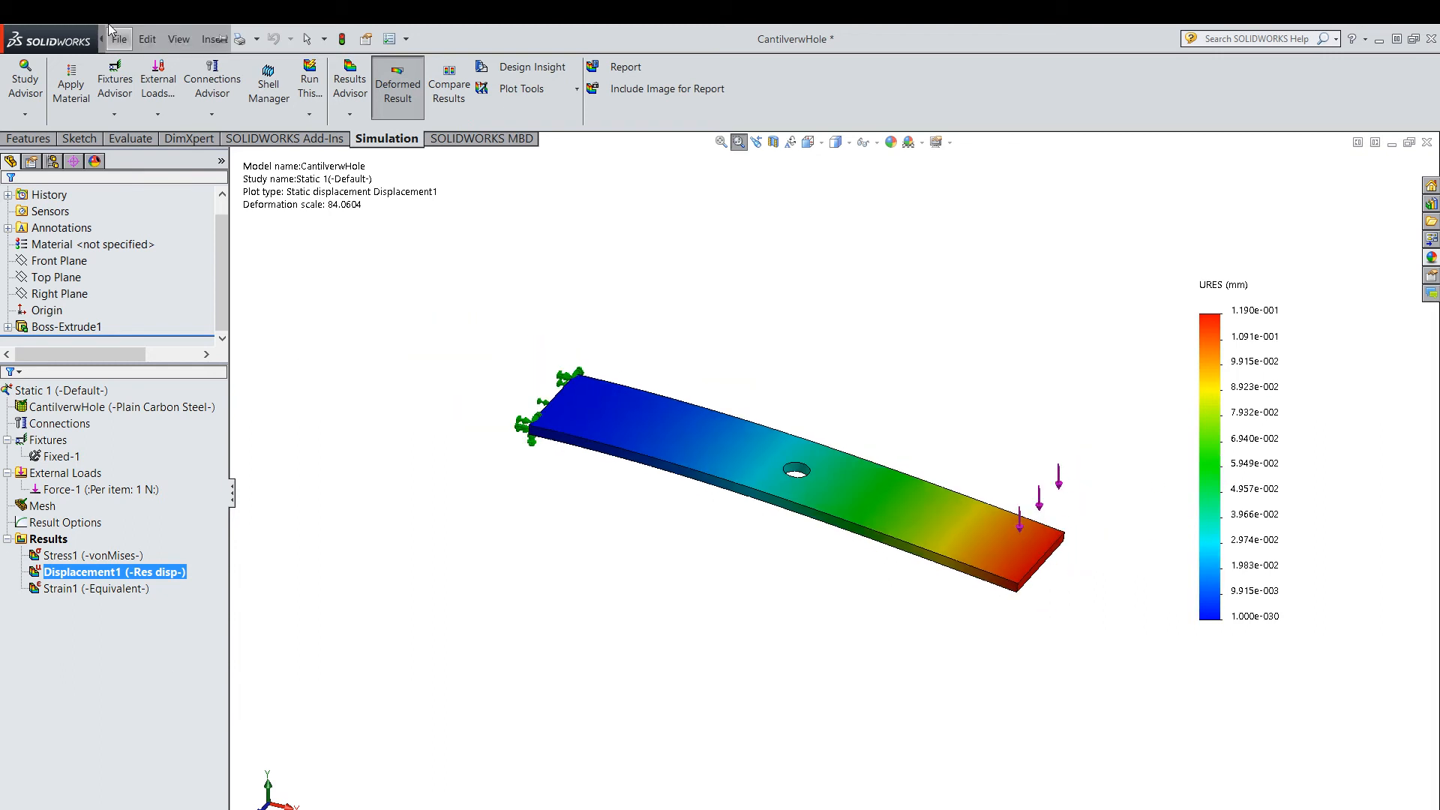
click(119, 39)
click(751, 289)
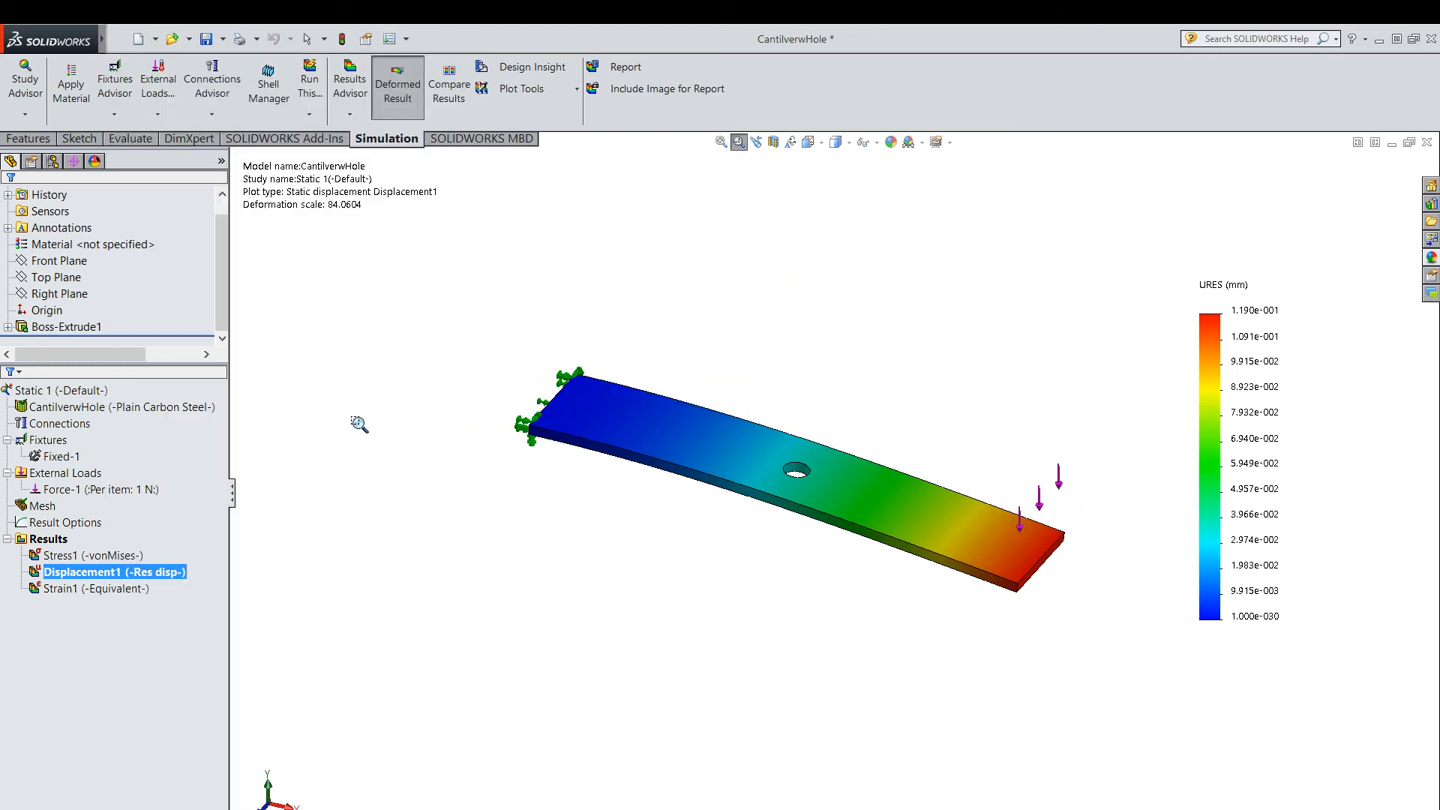
Show the equivalent strain plot and examine the strain distribution along the plate.
right_click(110, 591)
click(135, 602)
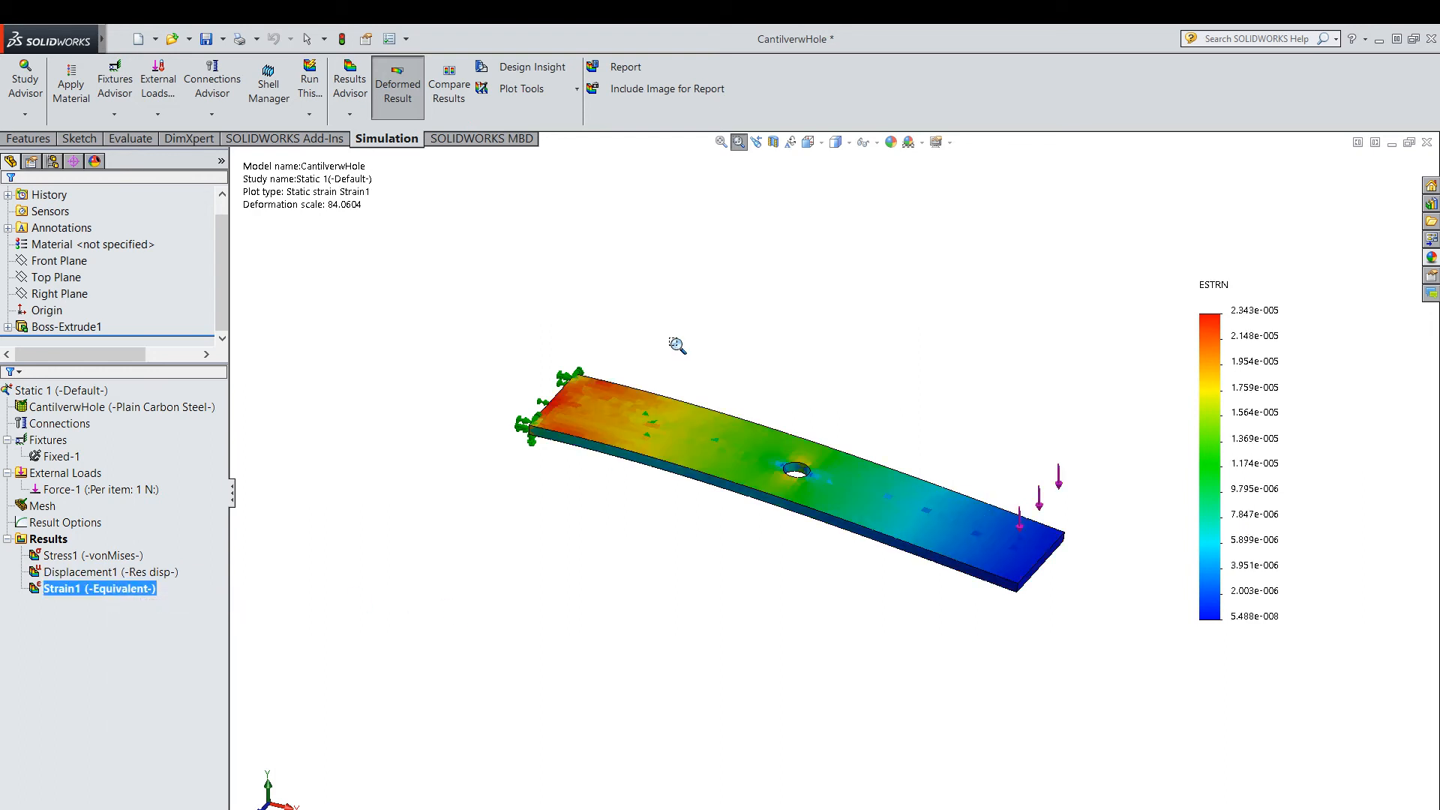
scroll(677, 345, down, 1)
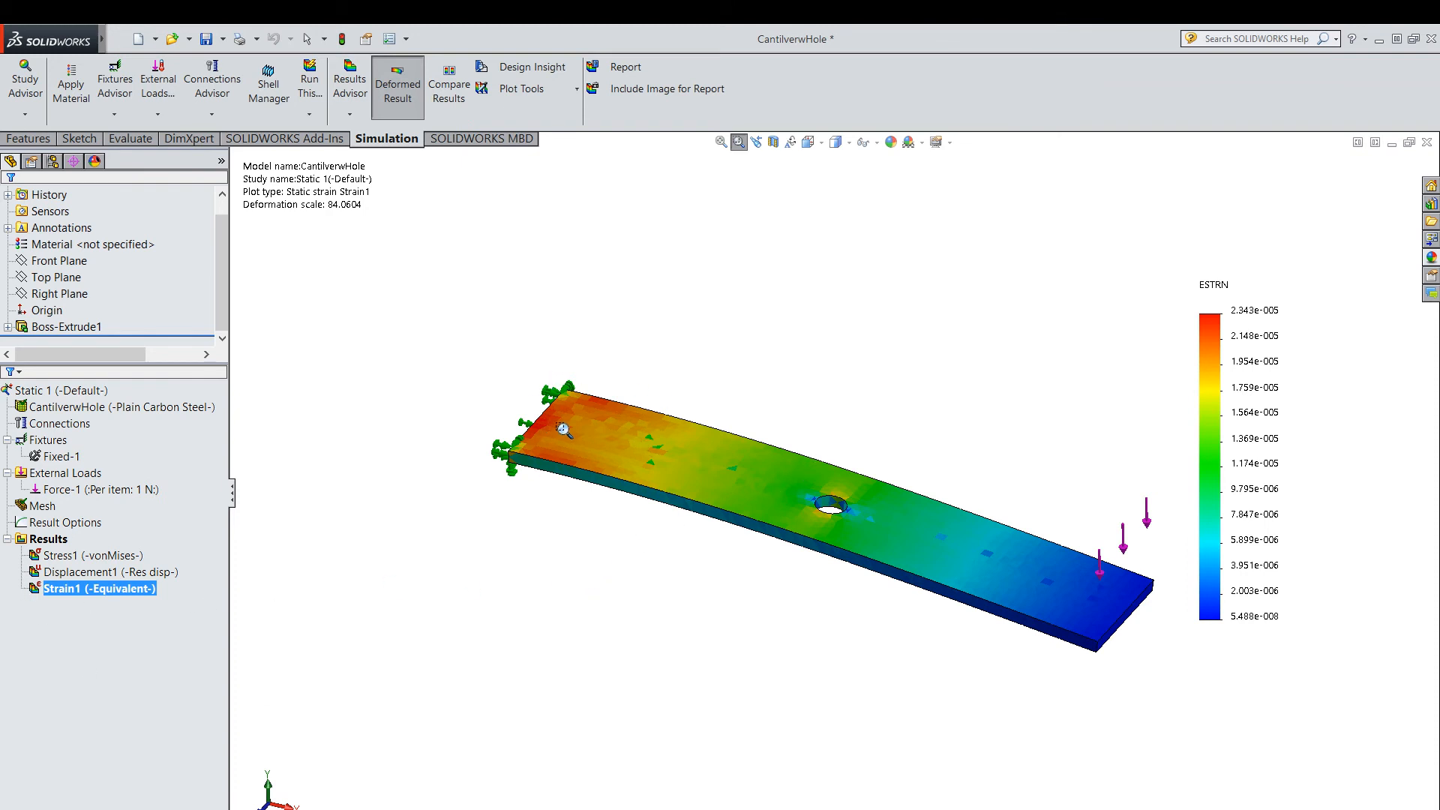
Show the resultant displacement plot and play its deformation animation.
right_click(101, 571)
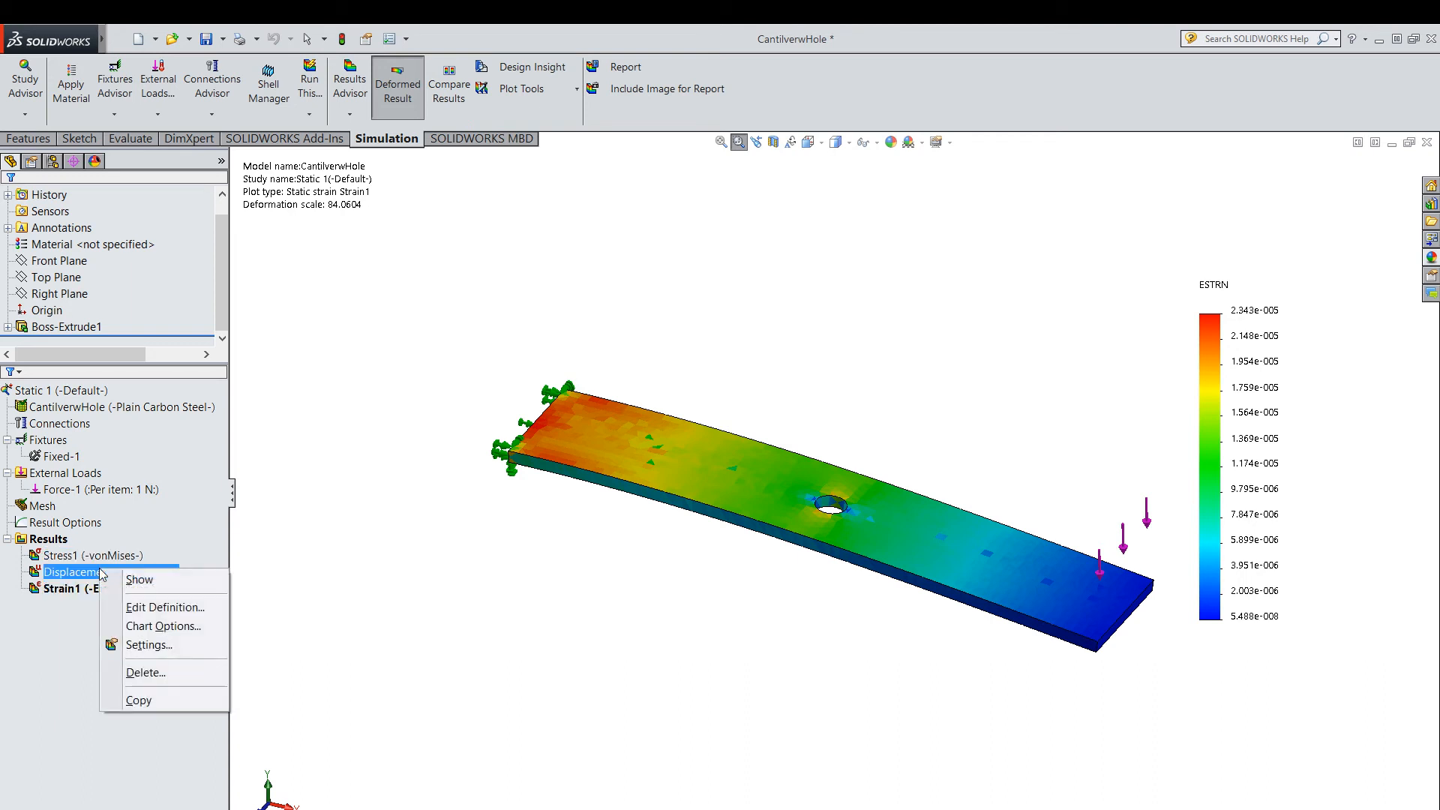
click(141, 581)
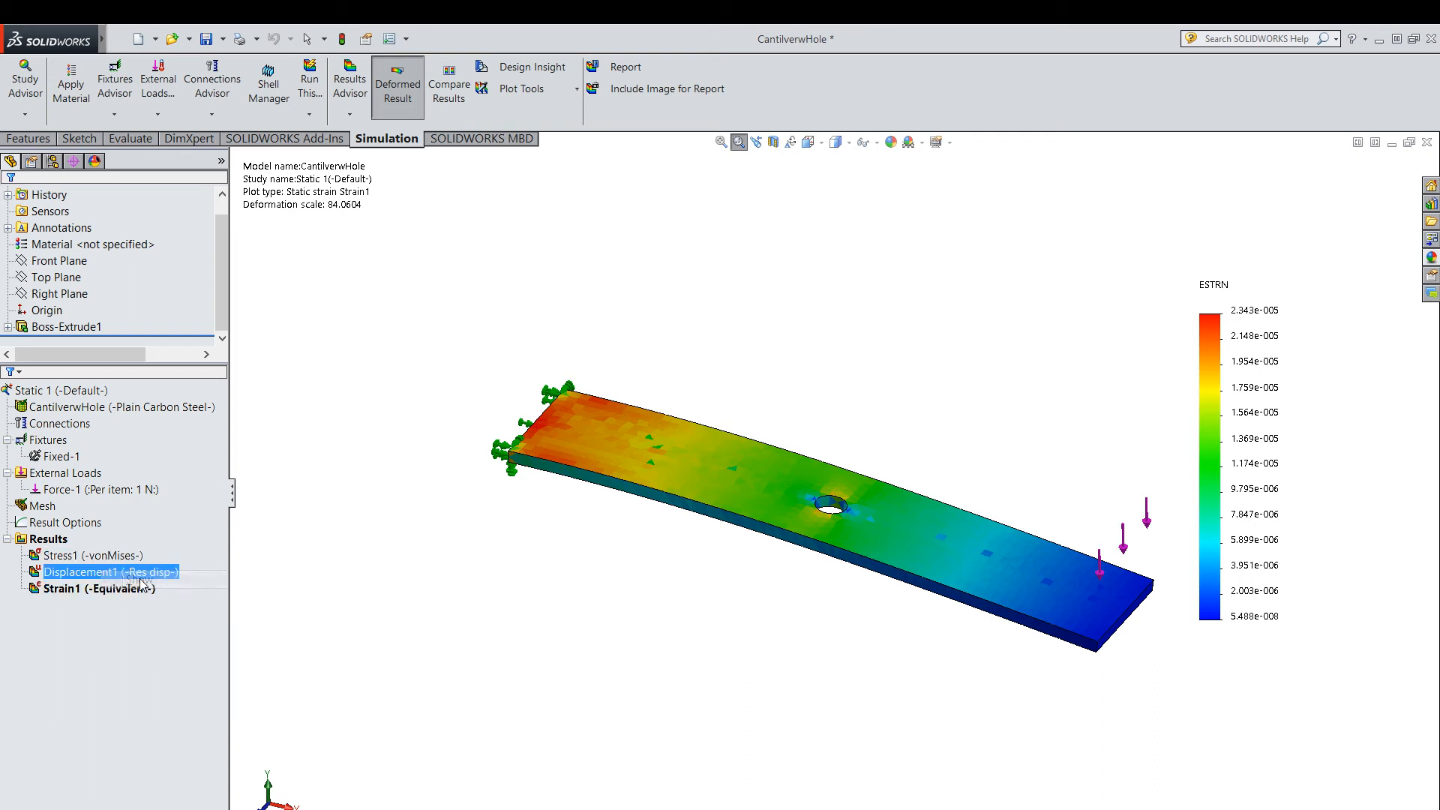
right_click(68, 574)
click(113, 296)
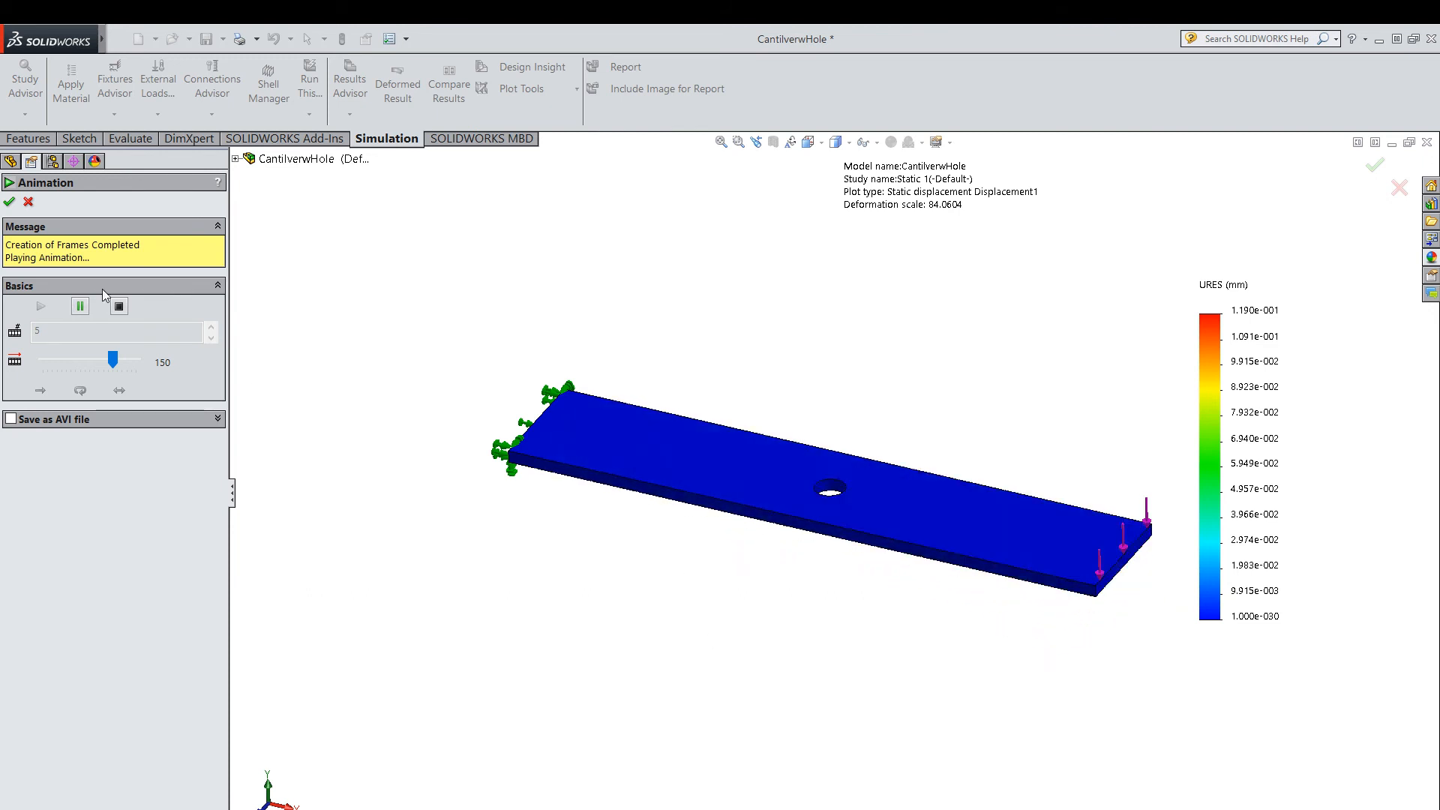
click(9, 203)
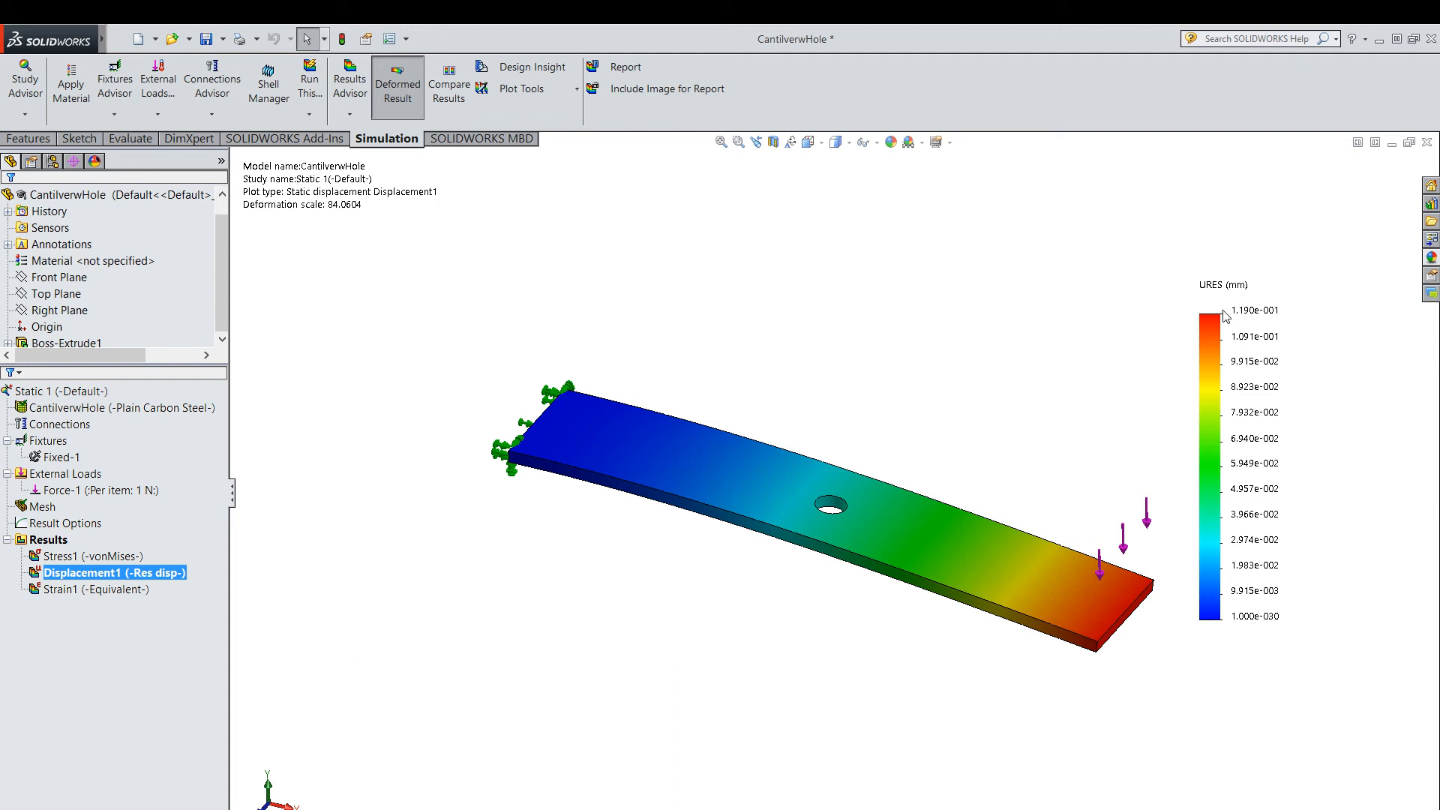
Show the von Mises stress plot and review the study's material, fixture and load entries.
click(68, 558)
right_click(68, 562)
click(113, 567)
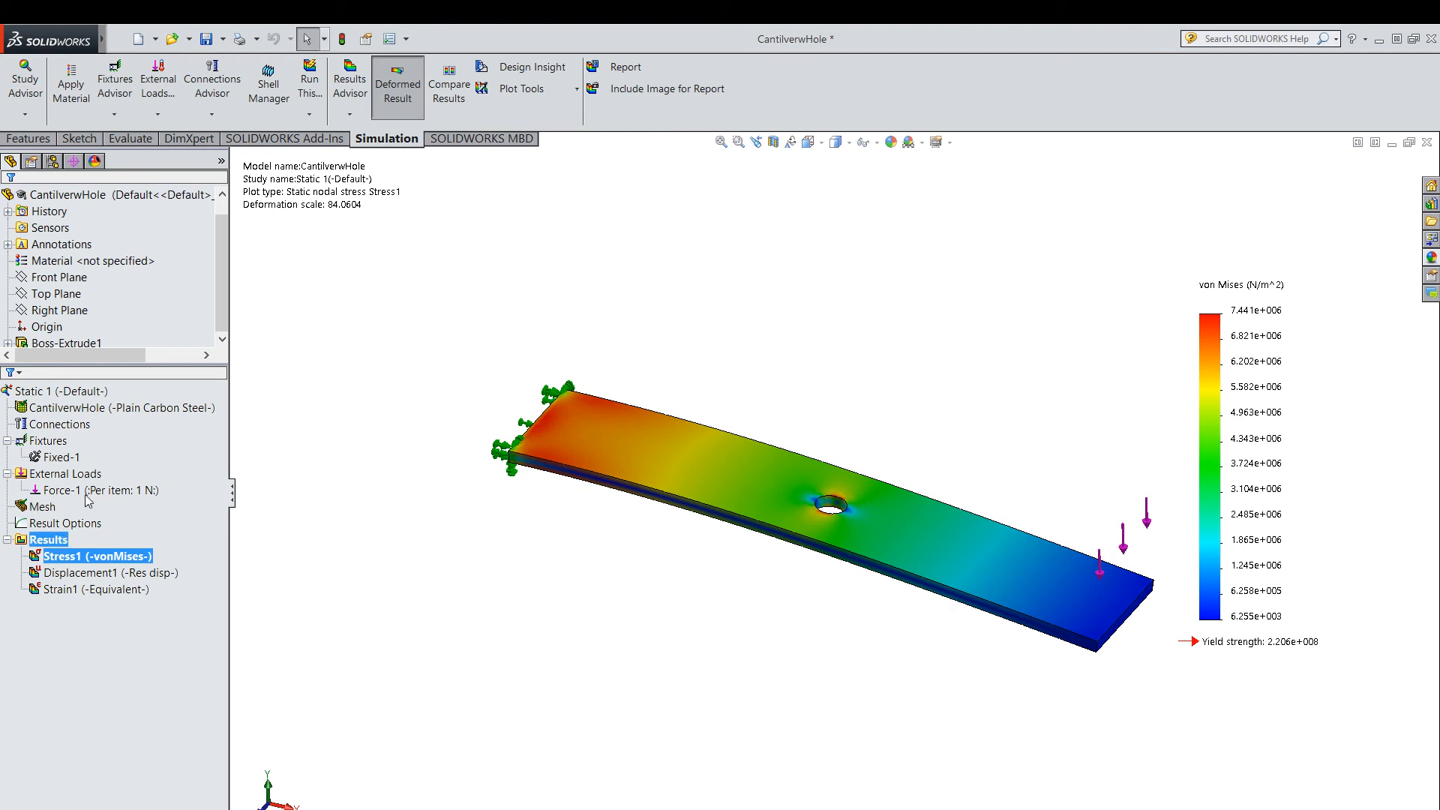
scroll(129, 317, down, 1)
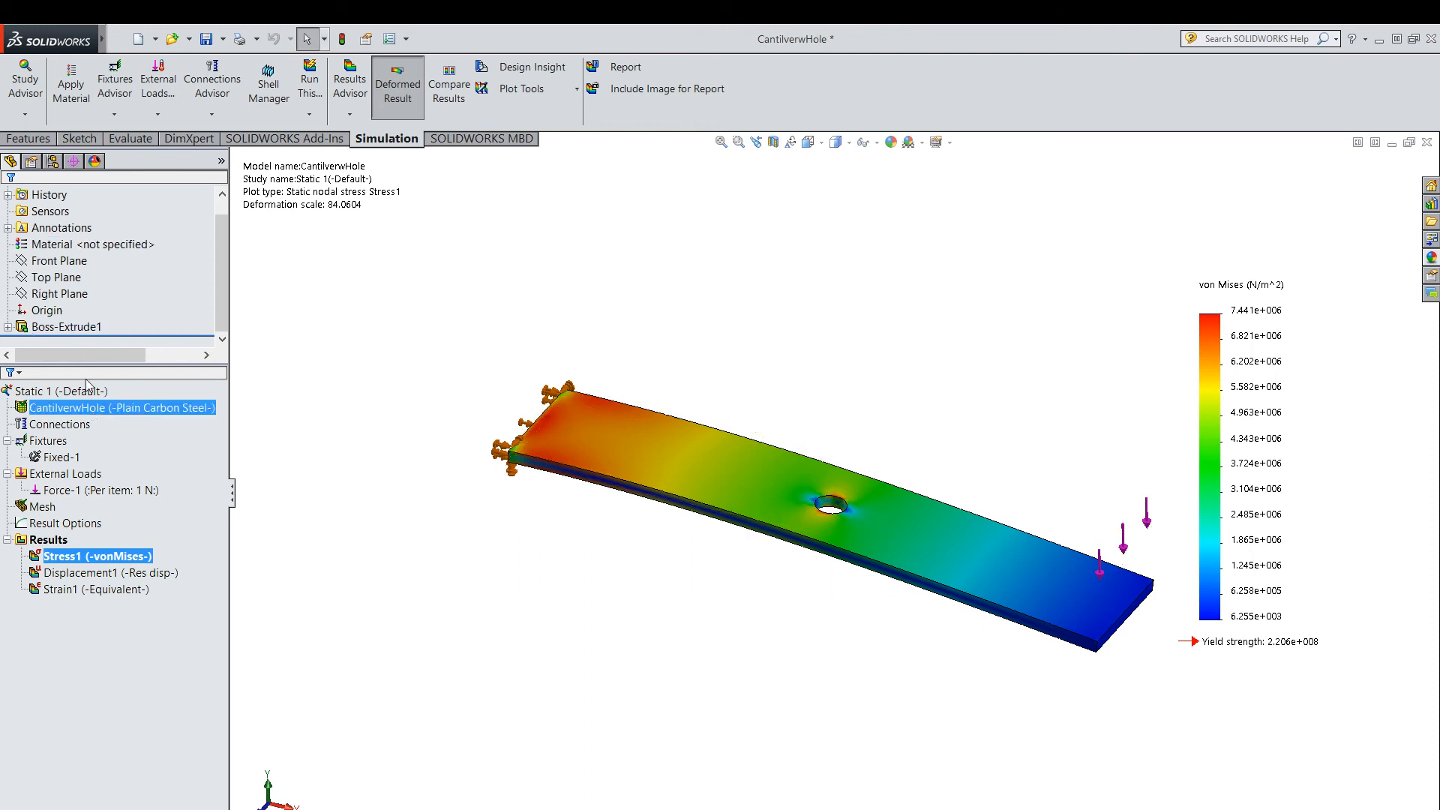
click(83, 491)
click(42, 480)
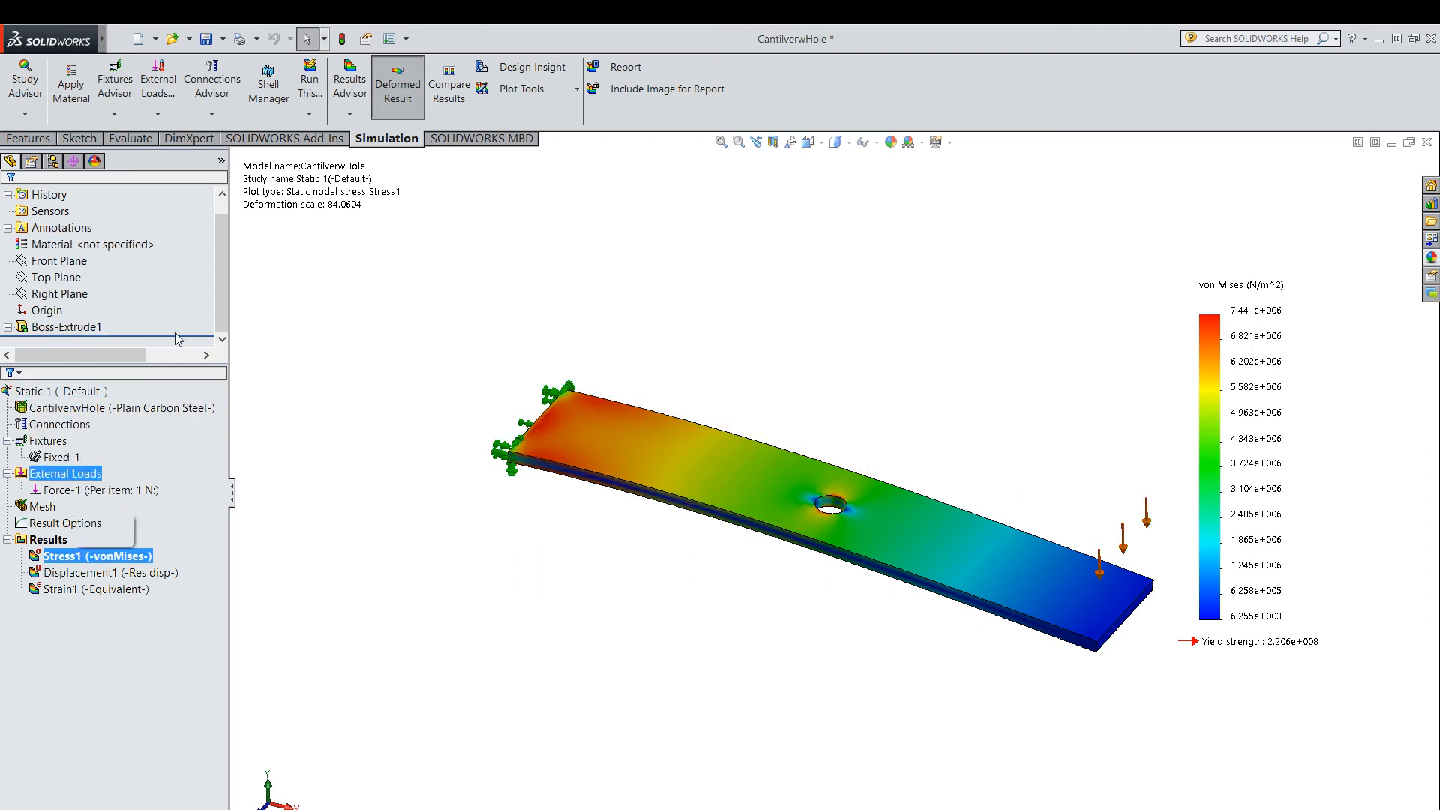
Return to the model and set the central hole's diameter in the base extrusion's sketch to 18 mm.
drag(174, 337, 179, 489)
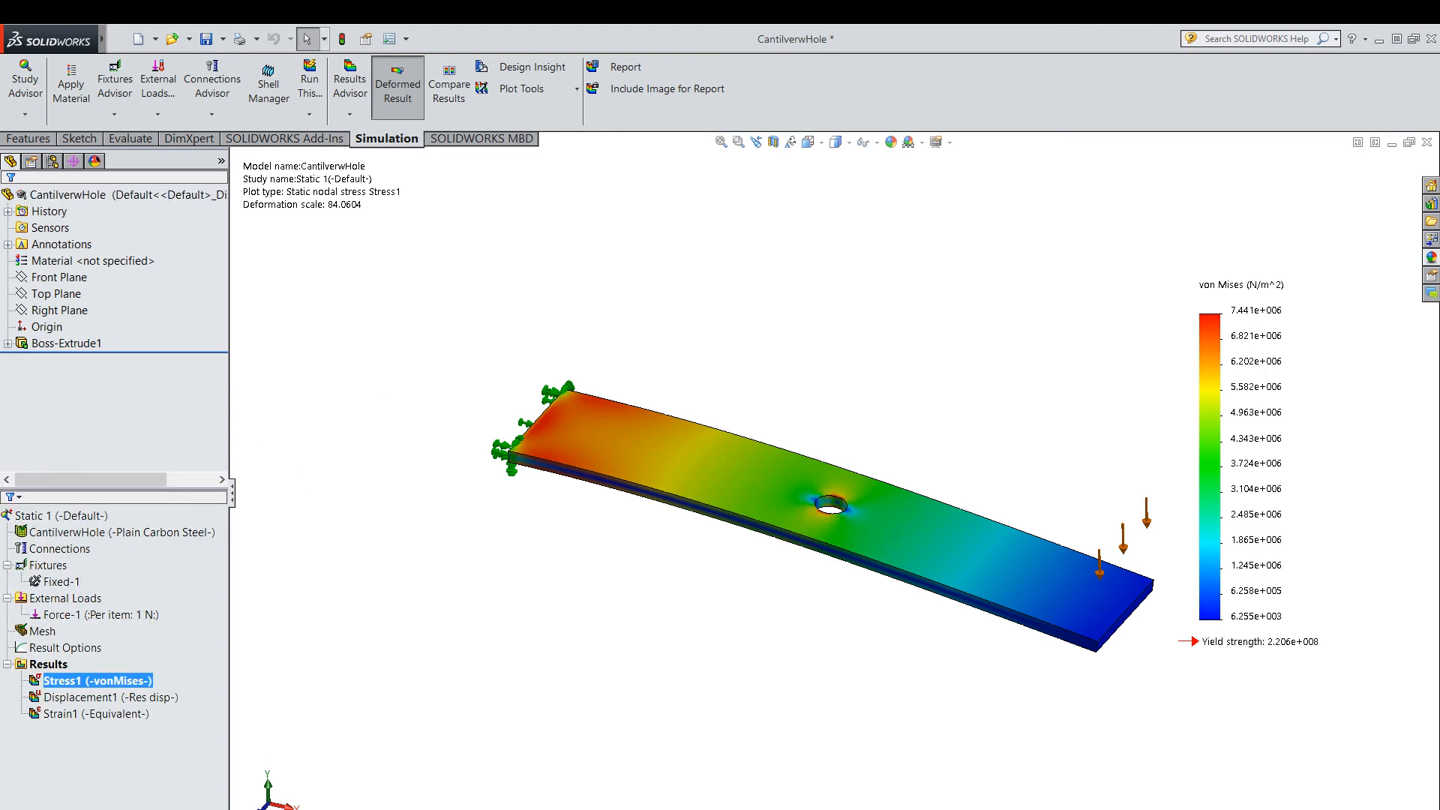
click(264, 809)
click(326, 660)
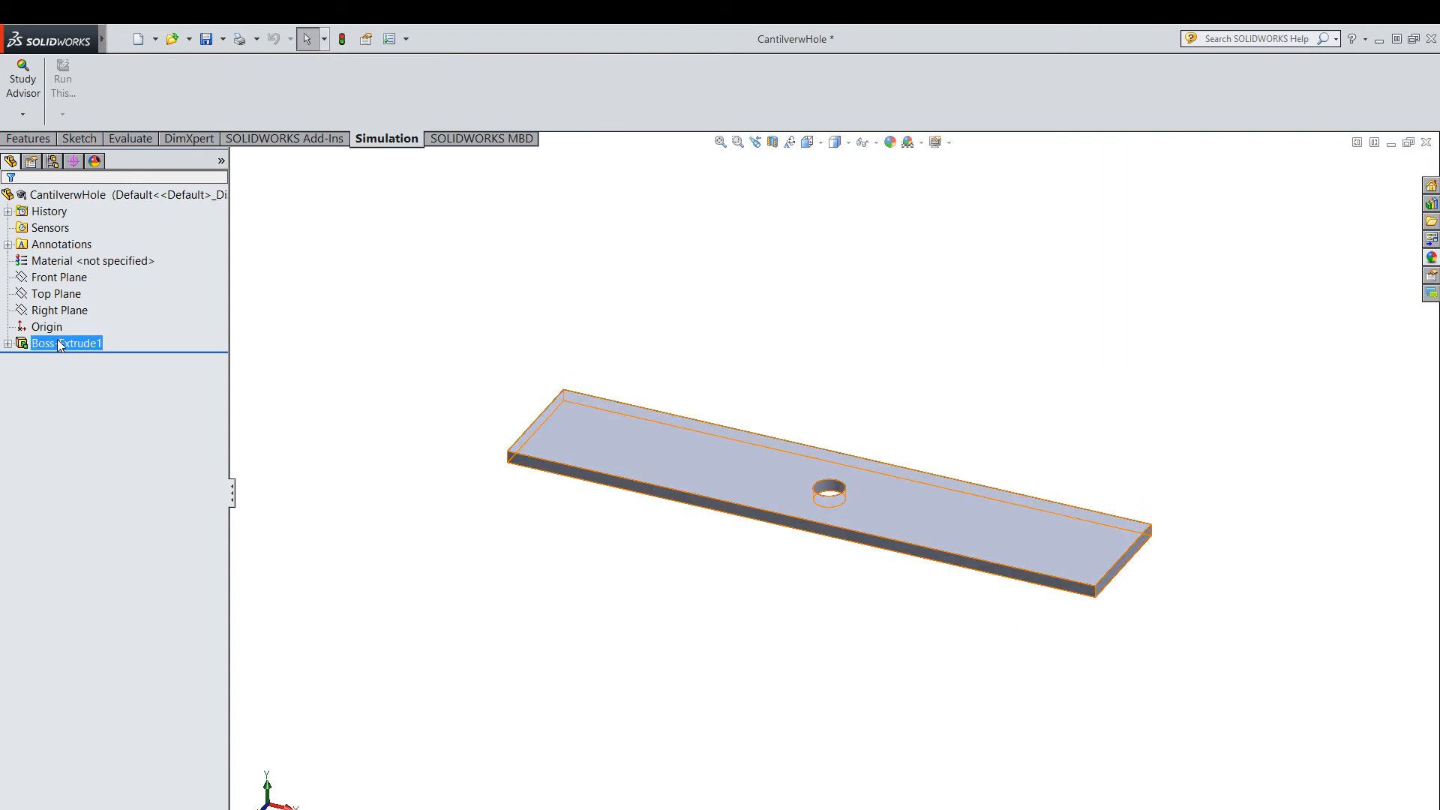
click(61, 344)
click(8, 344)
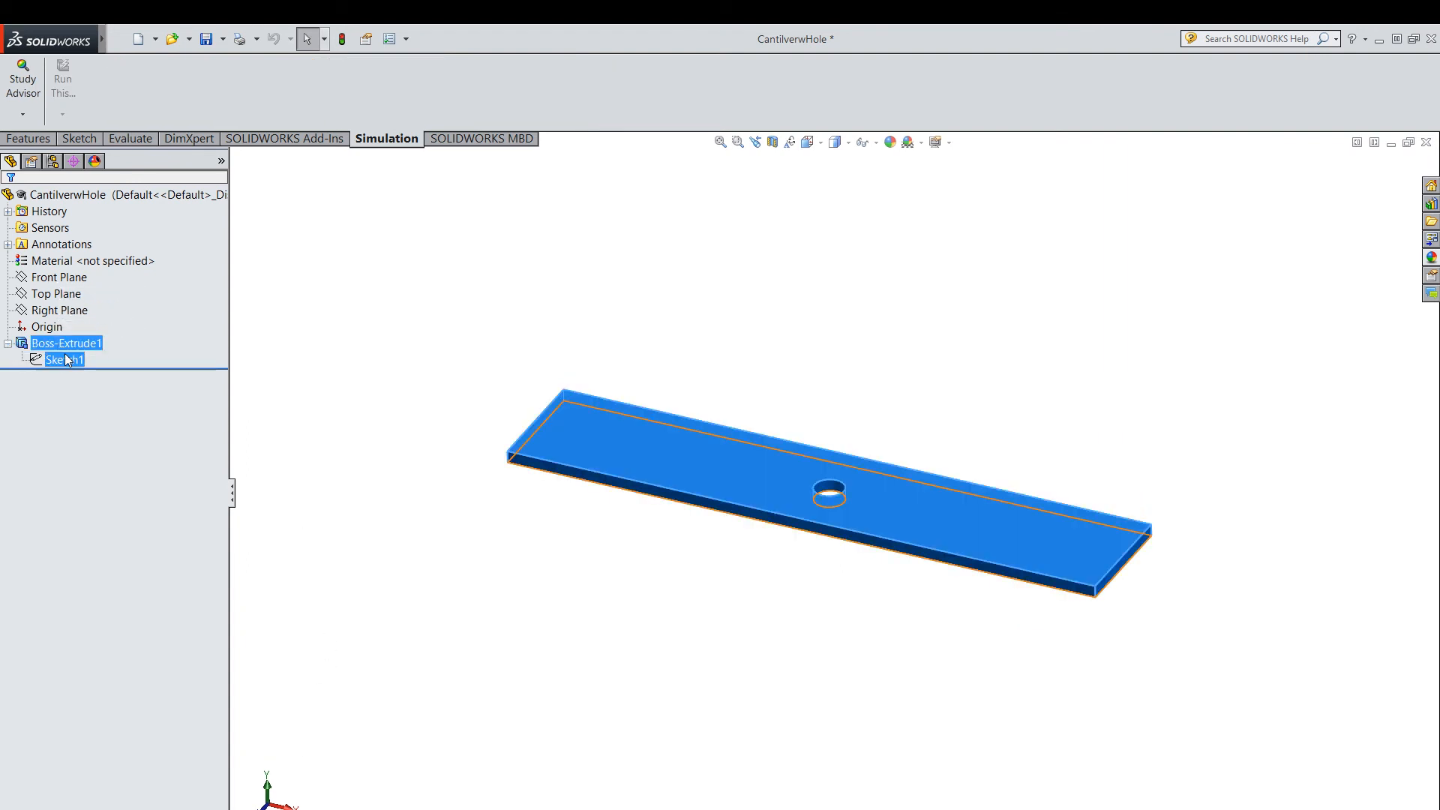
click(57, 360)
right_click(56, 360)
click(77, 318)
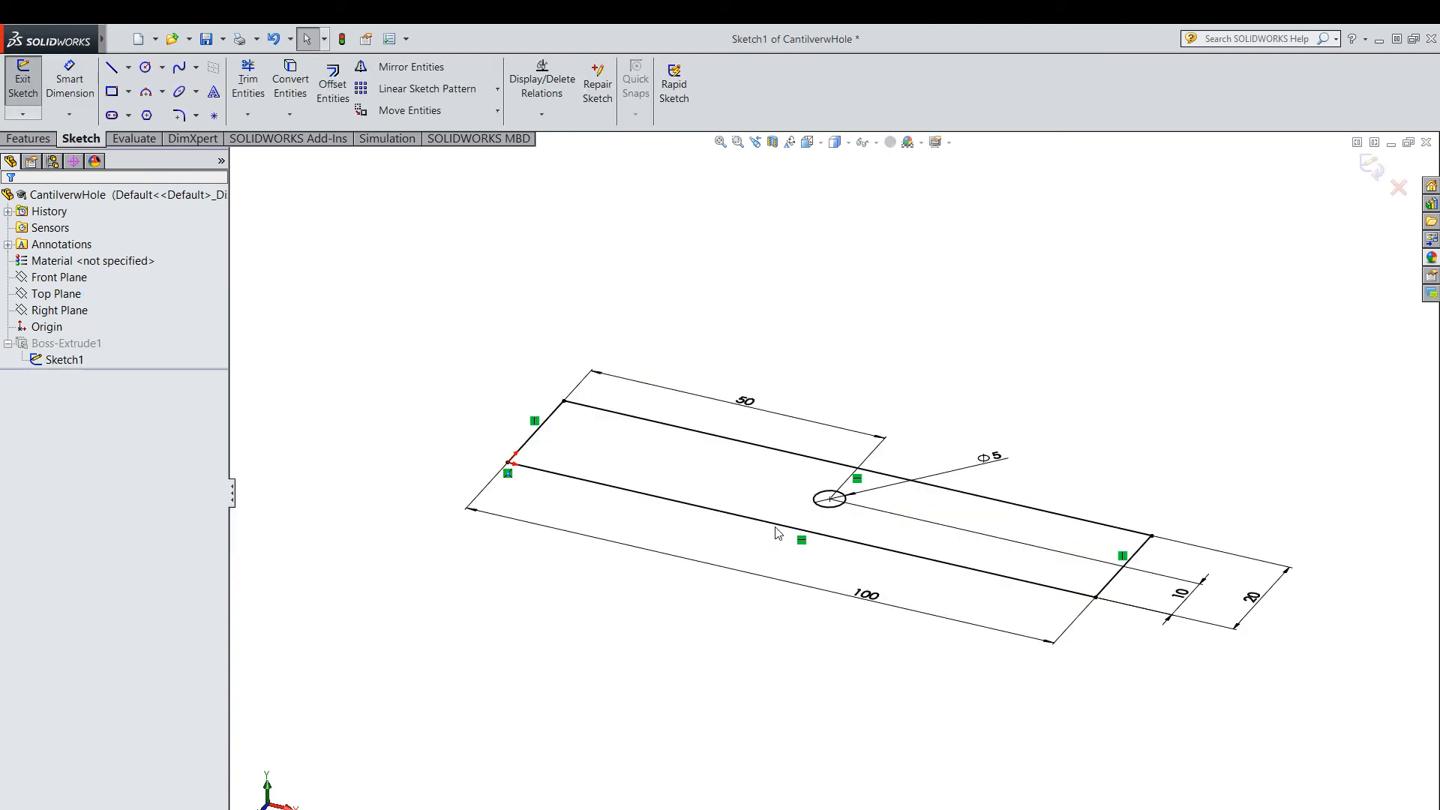
double_click(991, 457)
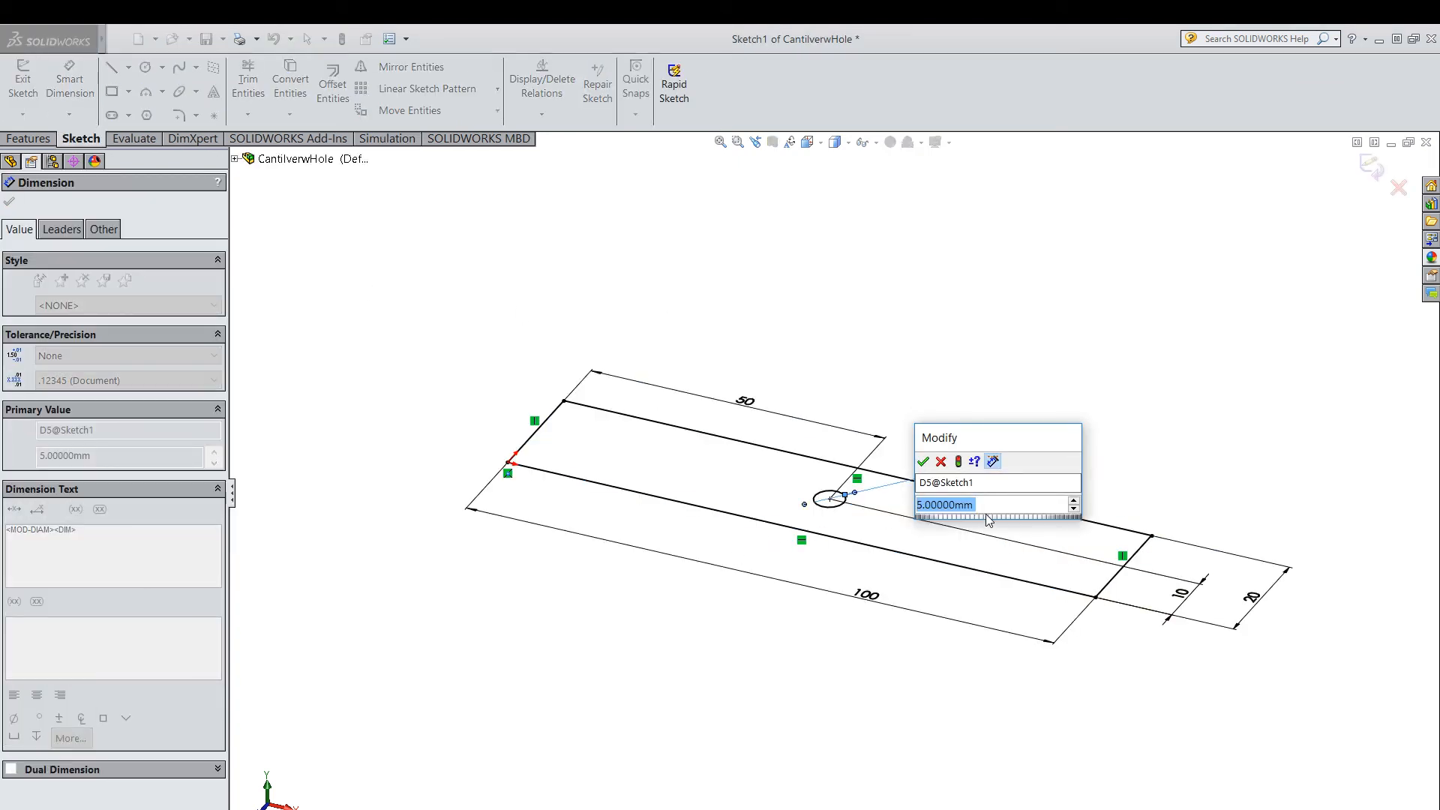
text(18)
key(Return)
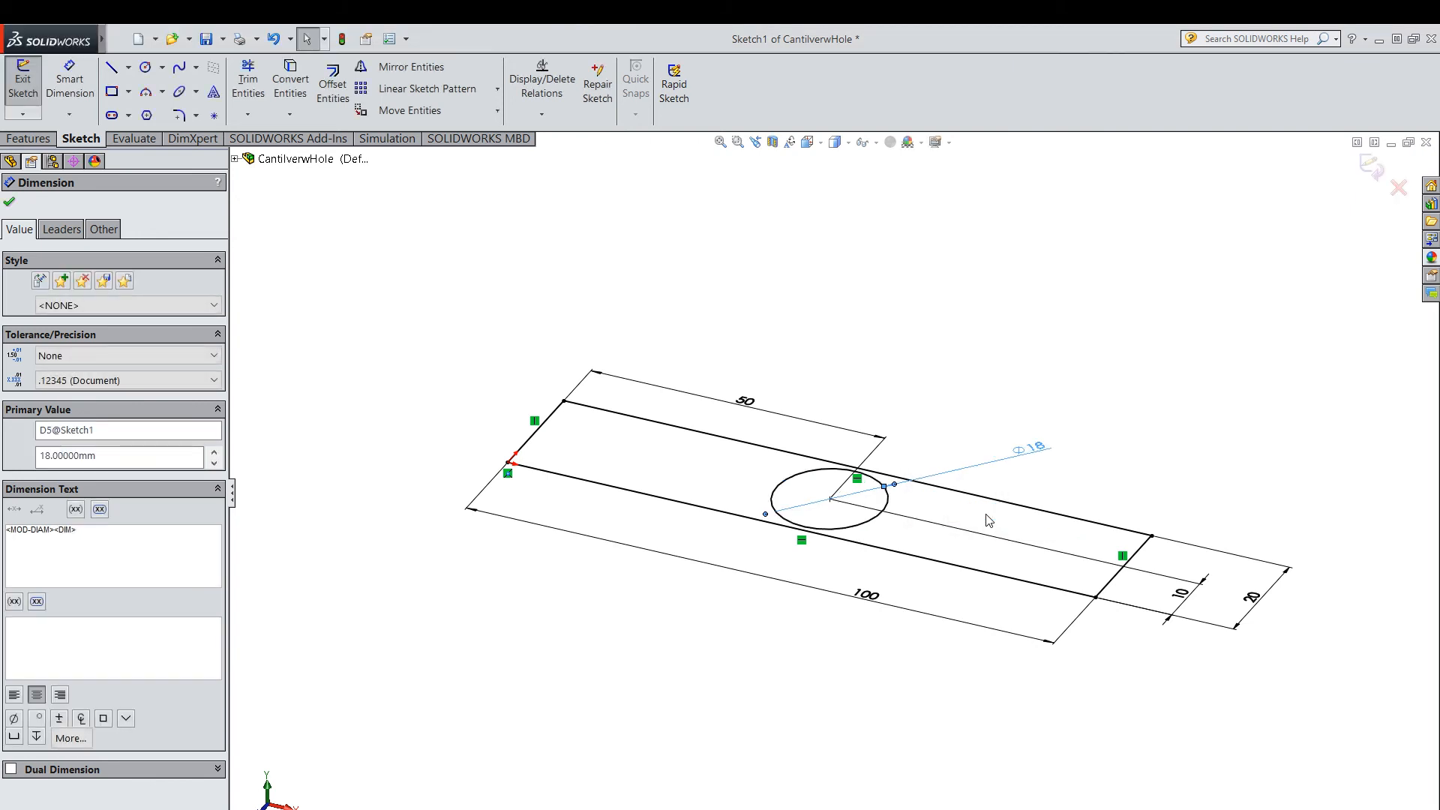
click(10, 204)
Check the enlarged circle against the plate's long edges and exit the sketch to rebuild the part.
click(738, 142)
drag(720, 416, 1004, 655)
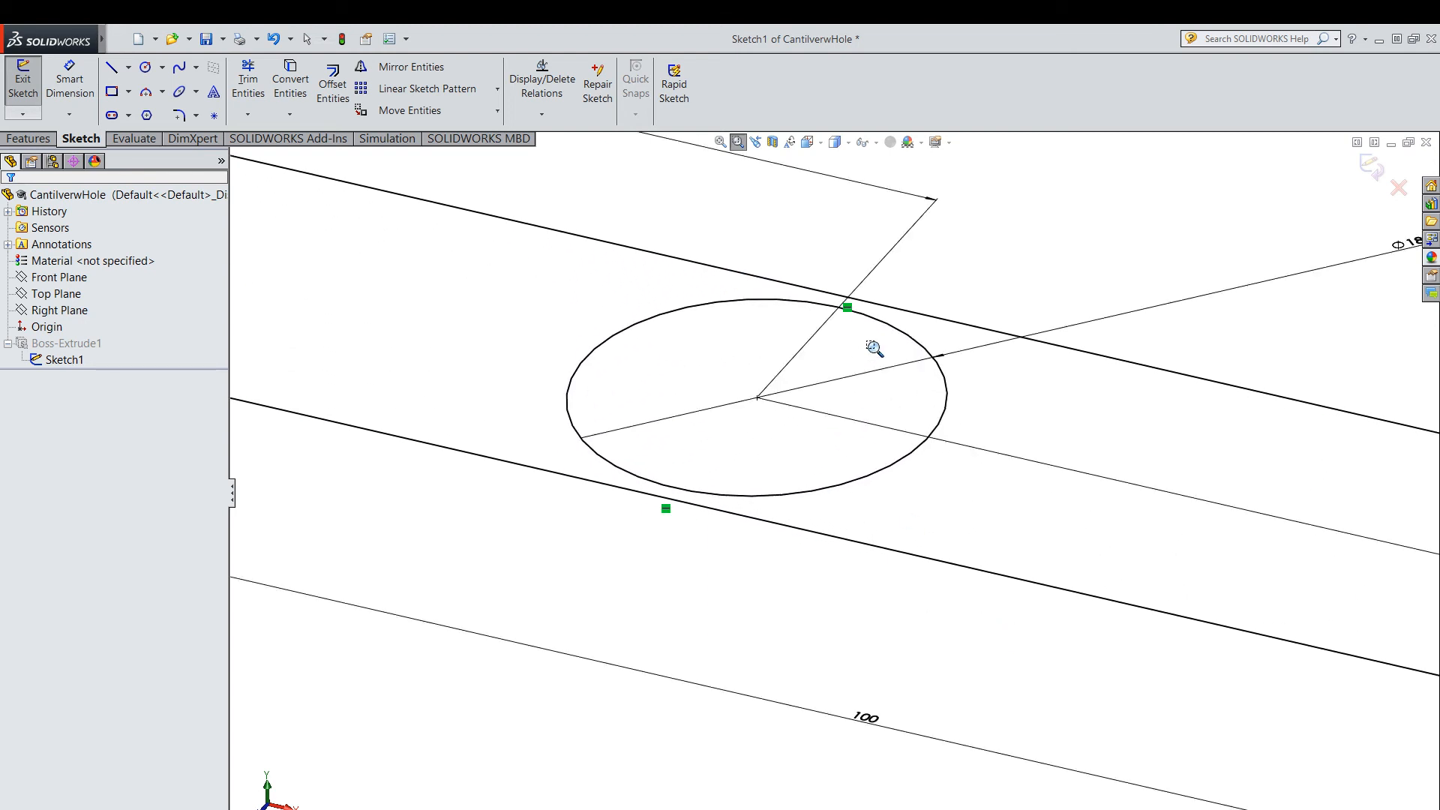
scroll(726, 630, up, 5)
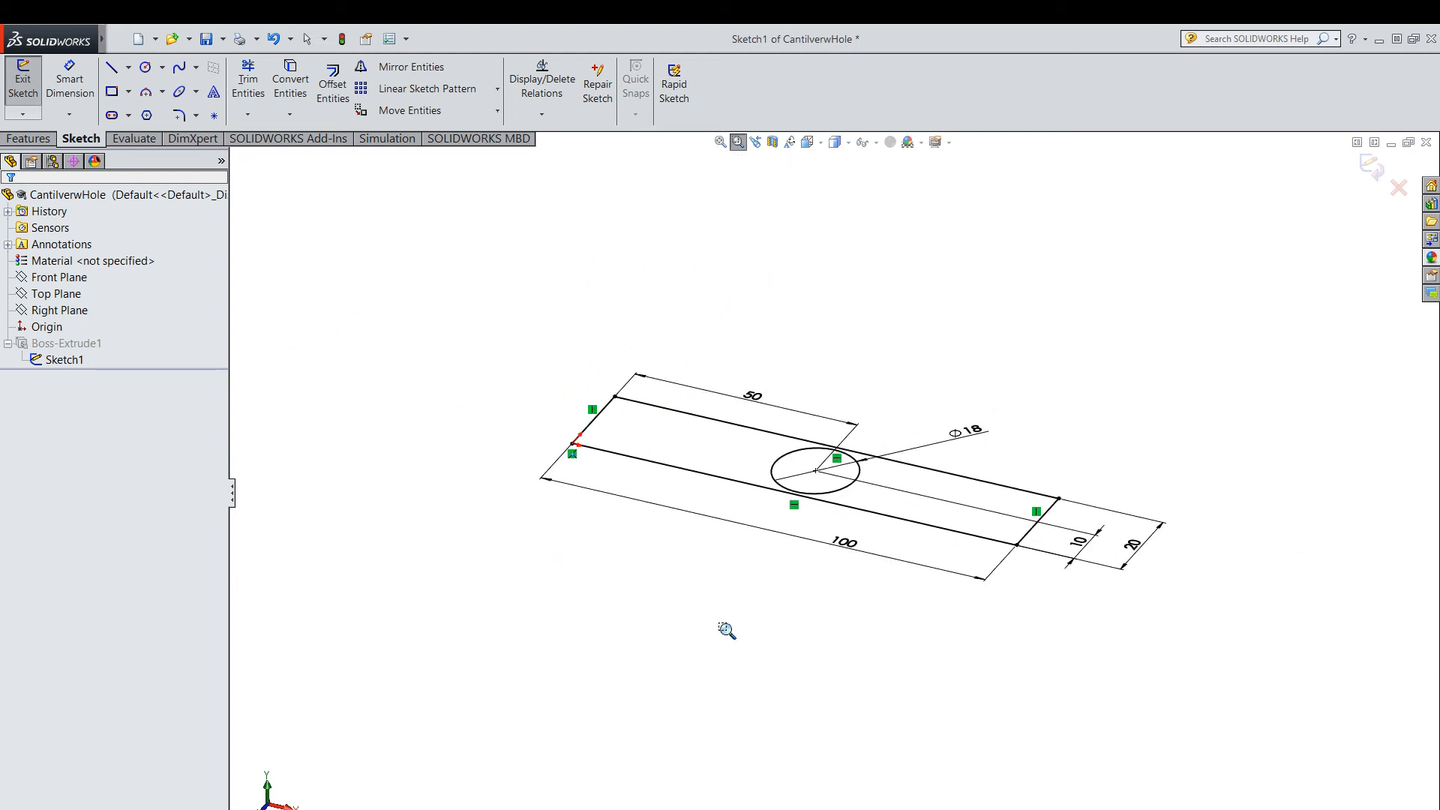
drag(654, 353, 983, 689)
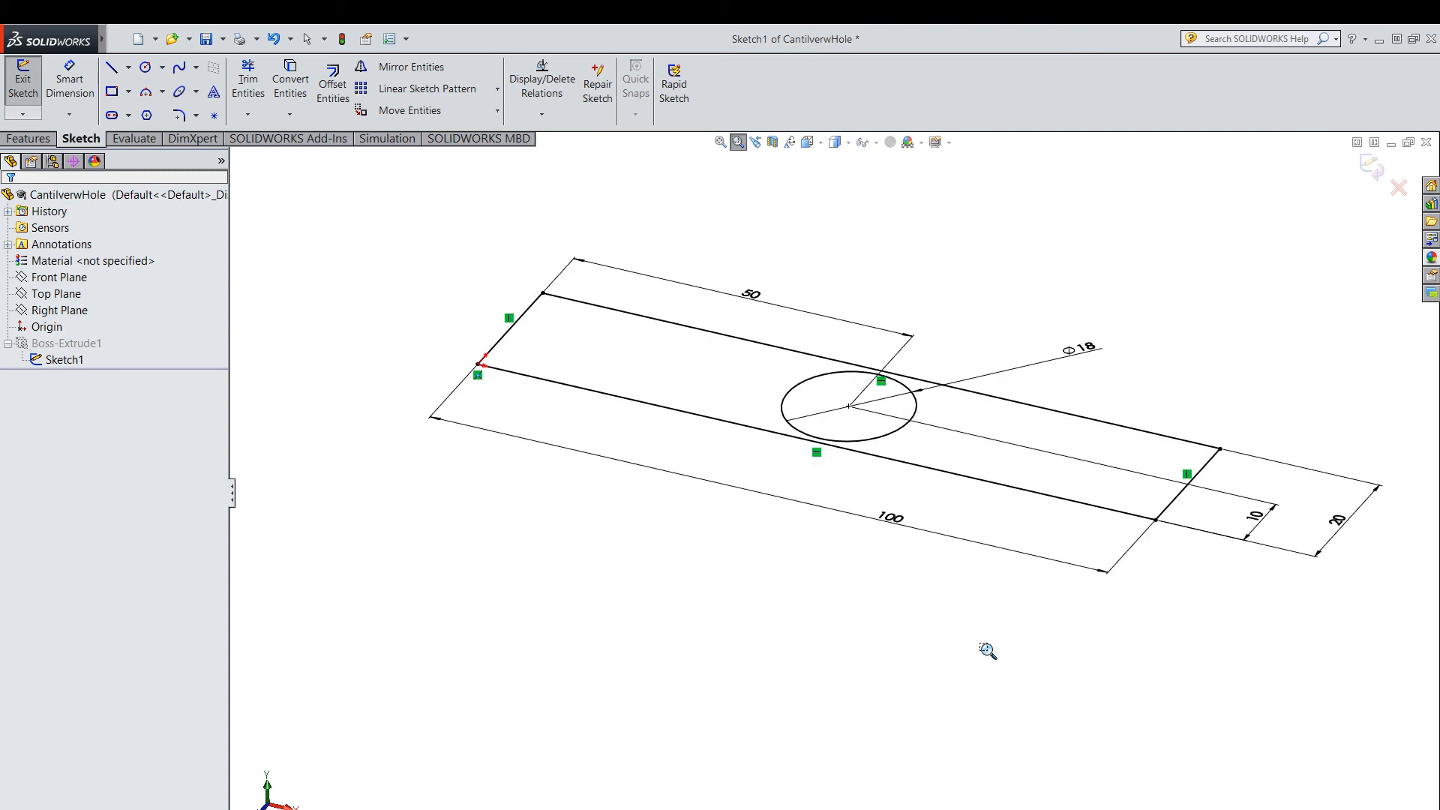
key(Escape)
click(1377, 179)
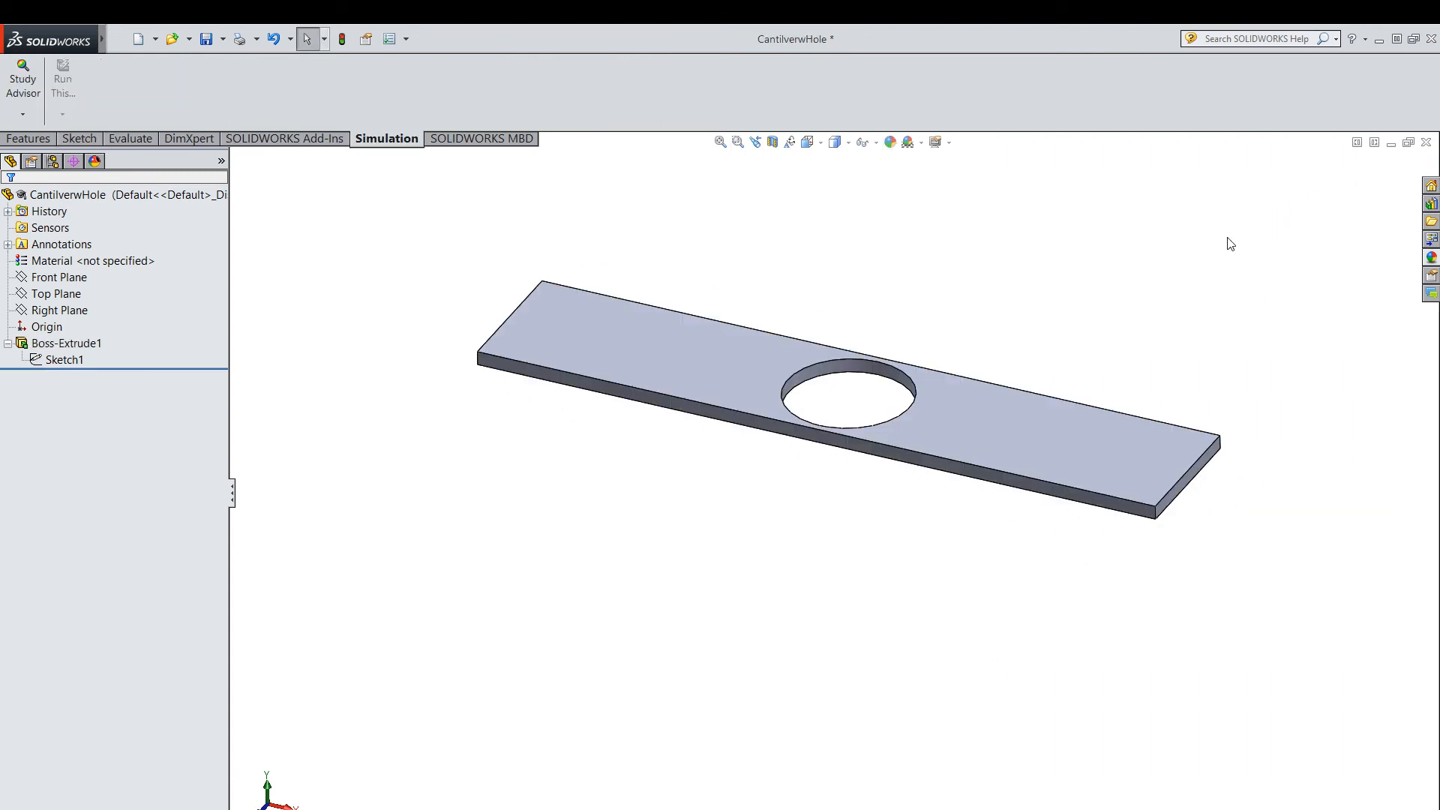
Save the modified plate, and mesh and run the Static 1 study again.
middle_drag(1102, 438, 1099, 392)
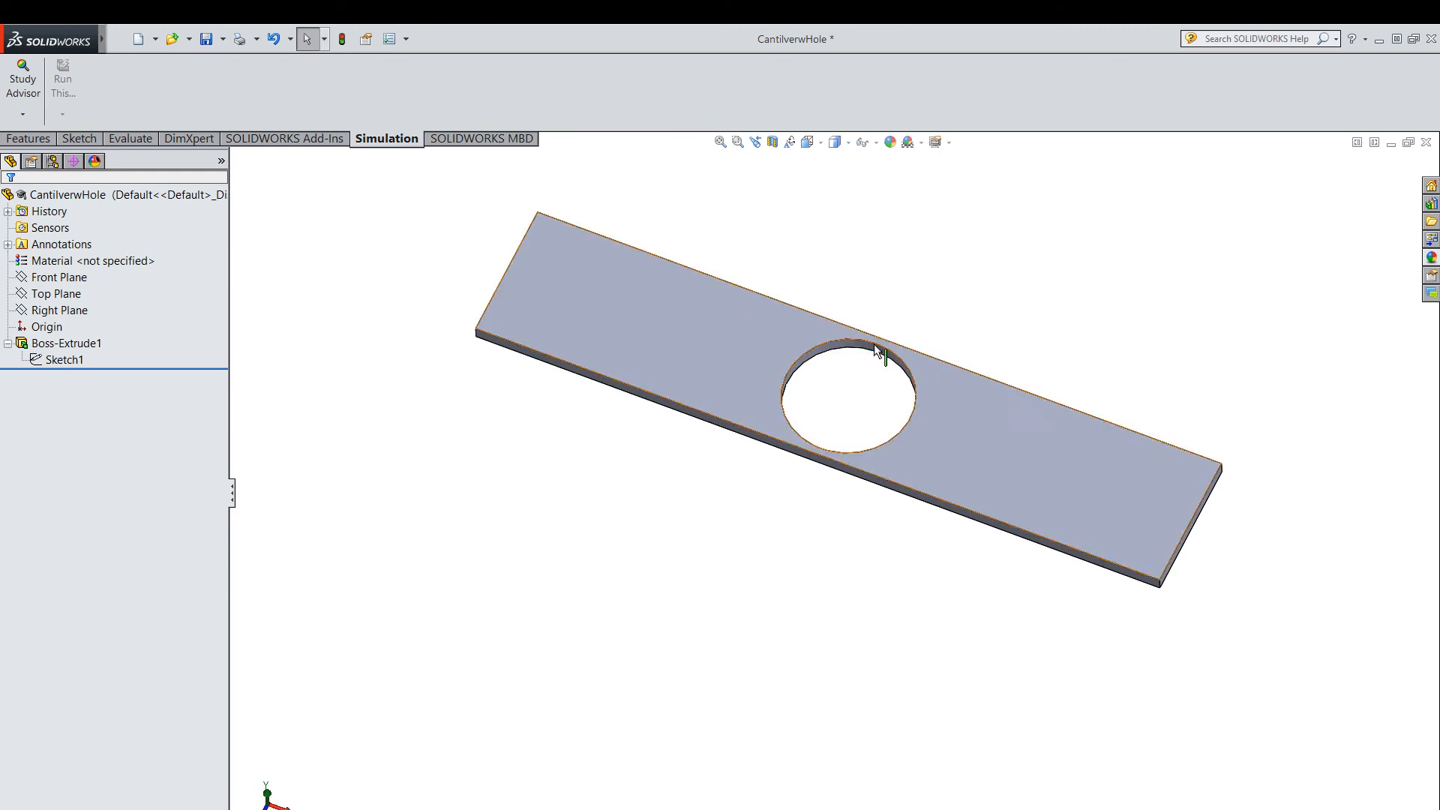
middle_drag(877, 530, 787, 525)
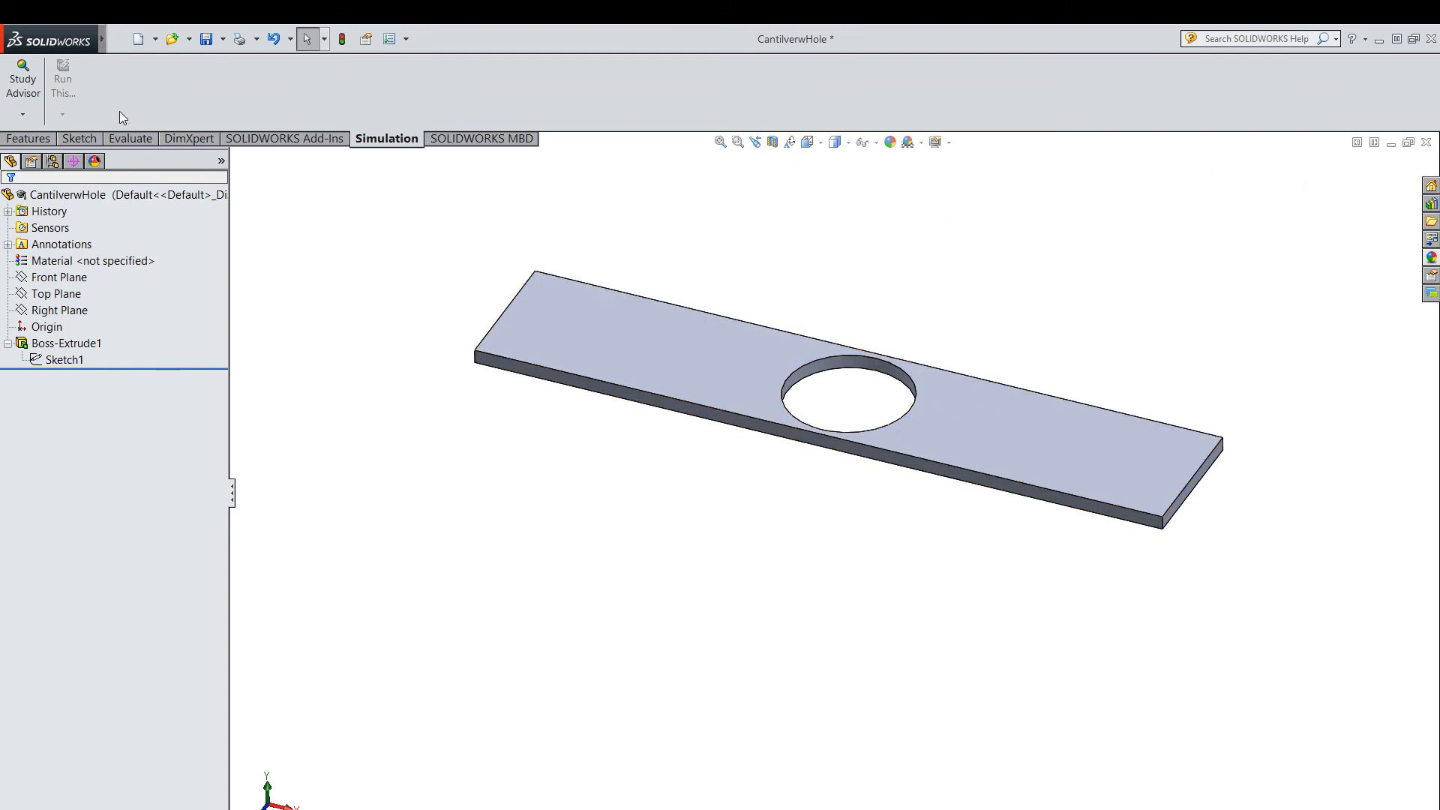
click(204, 39)
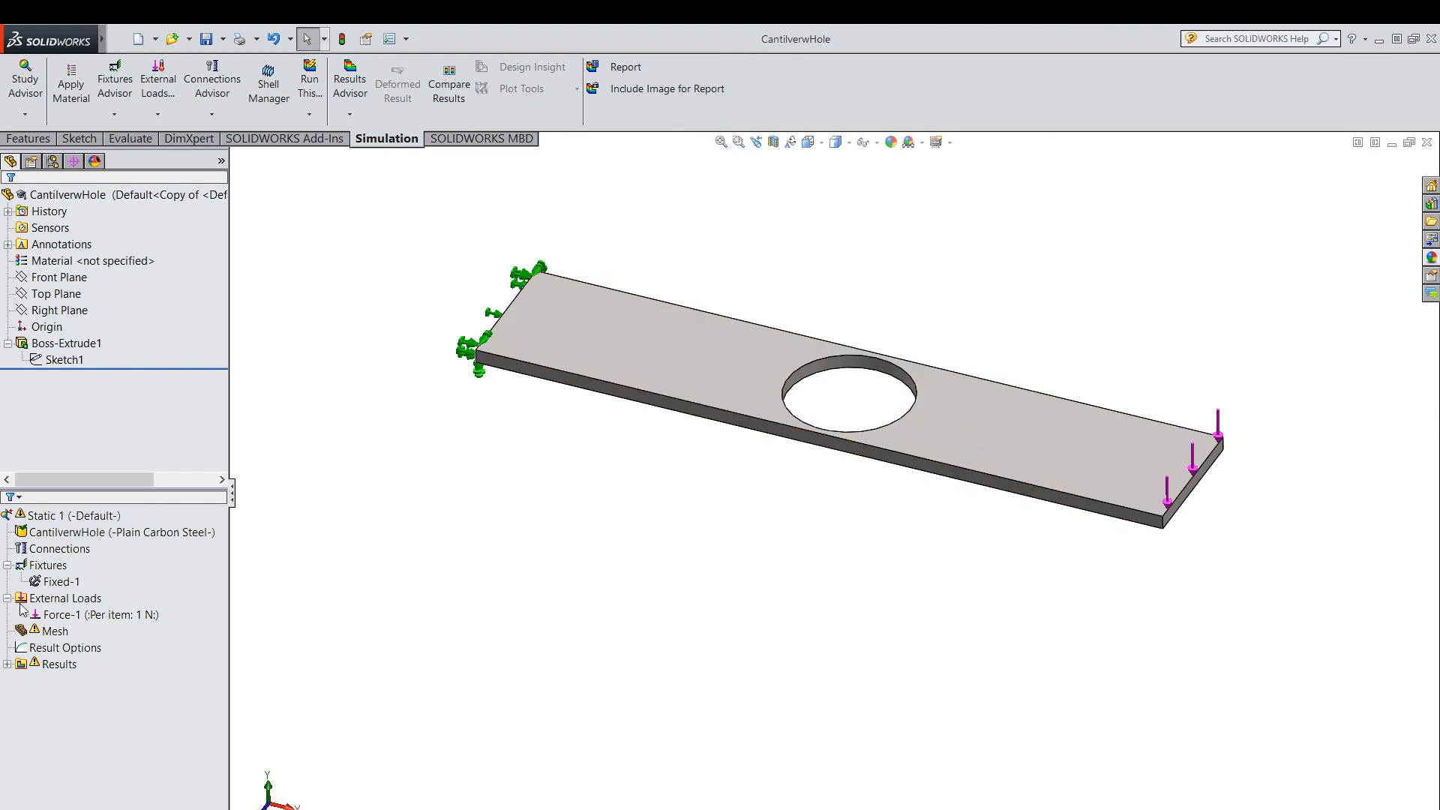
right_click(66, 639)
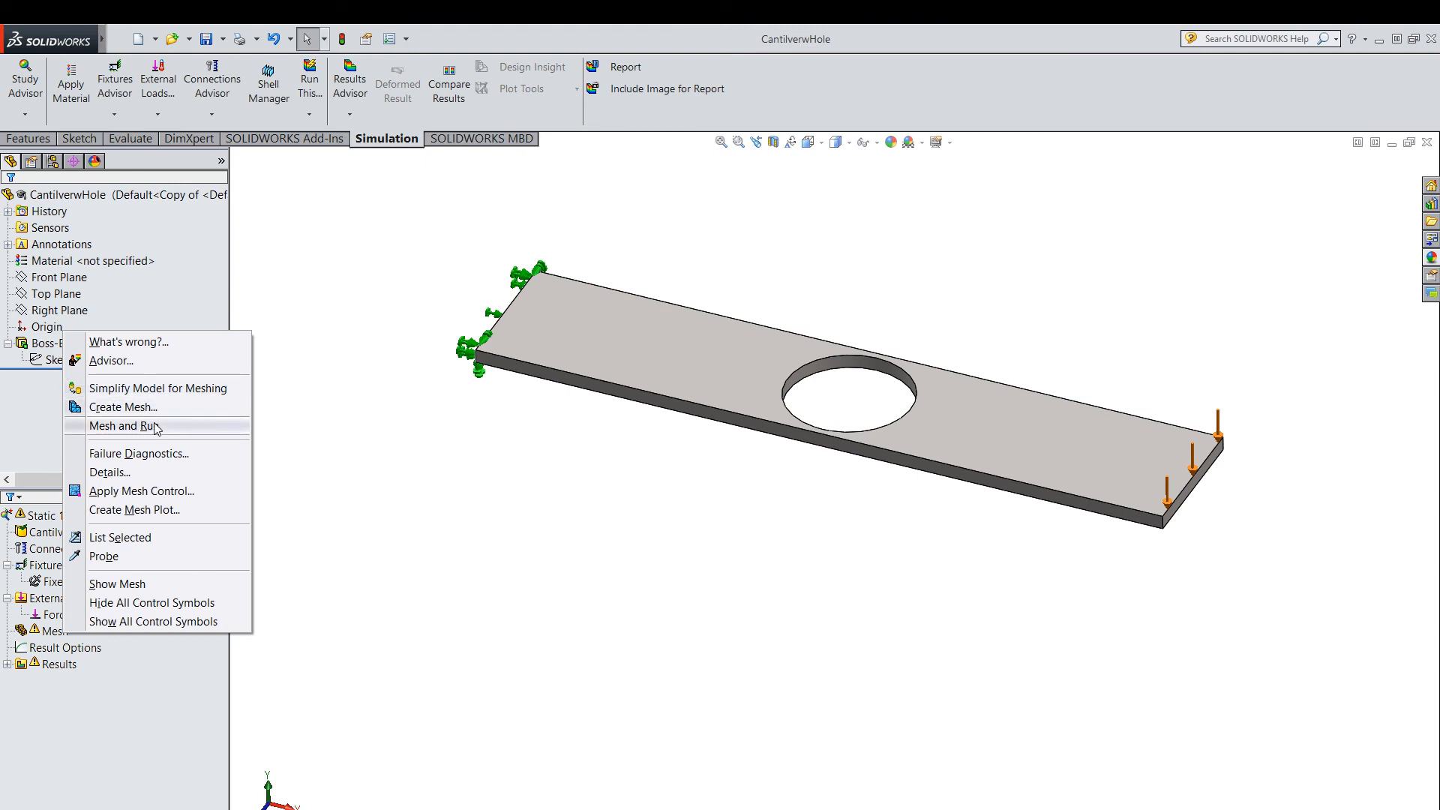
click(154, 421)
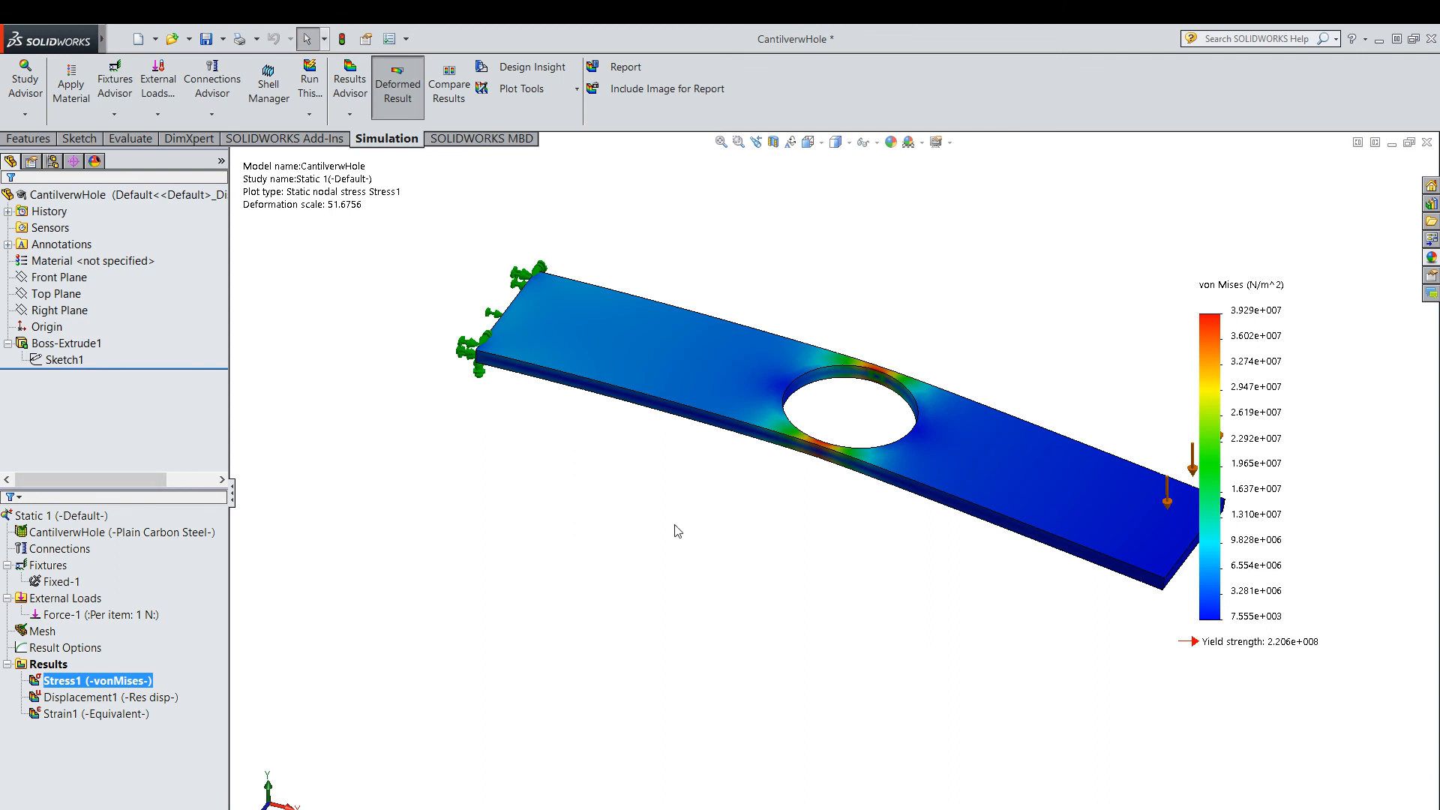
Examine the von Mises stress distribution over the whole plate with the 18 mm hole.
middle_drag(614, 610, 609, 605)
scroll(609, 604, up, 1)
click(738, 142)
drag(492, 272, 1208, 722)
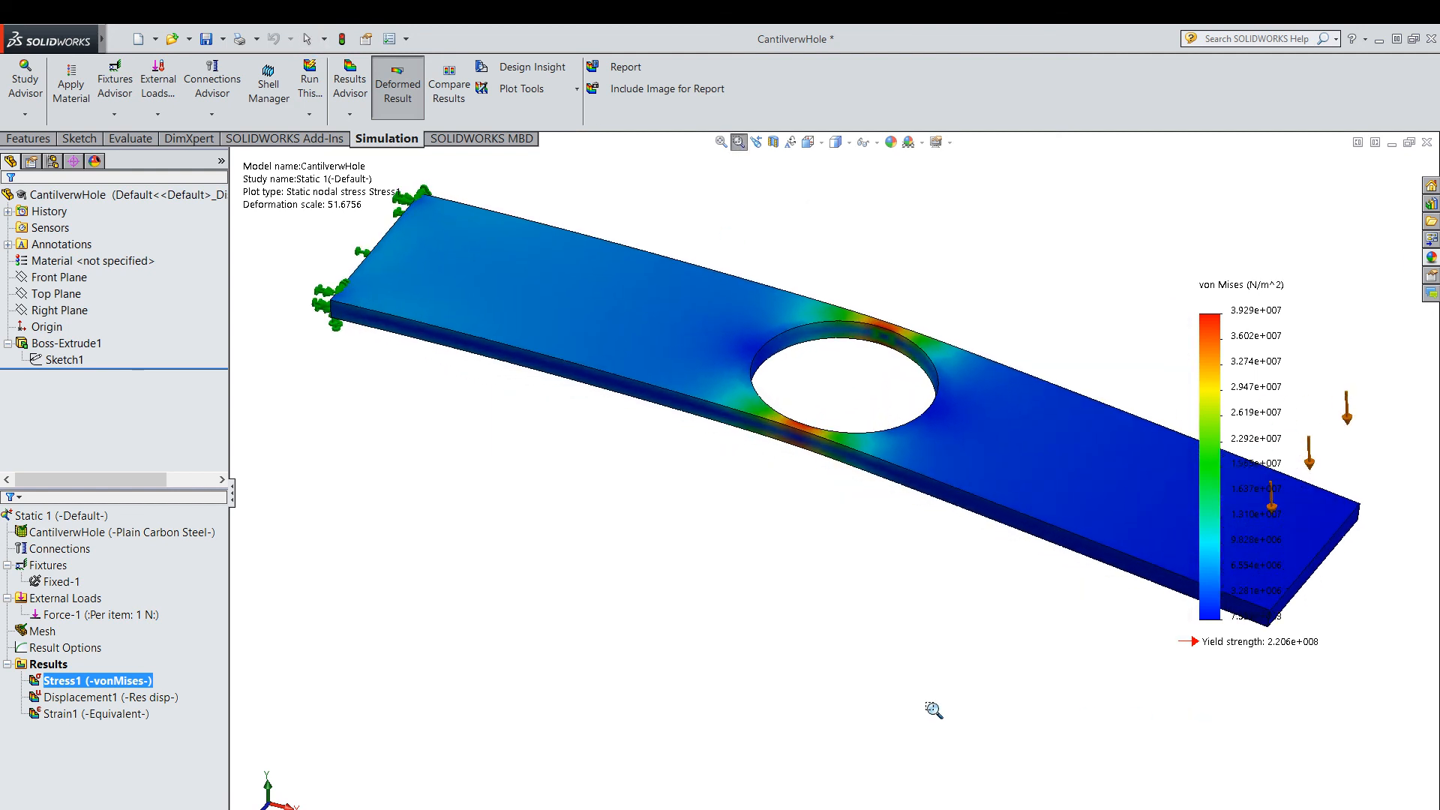
key(Escape)
scroll(989, 545, up, 1)
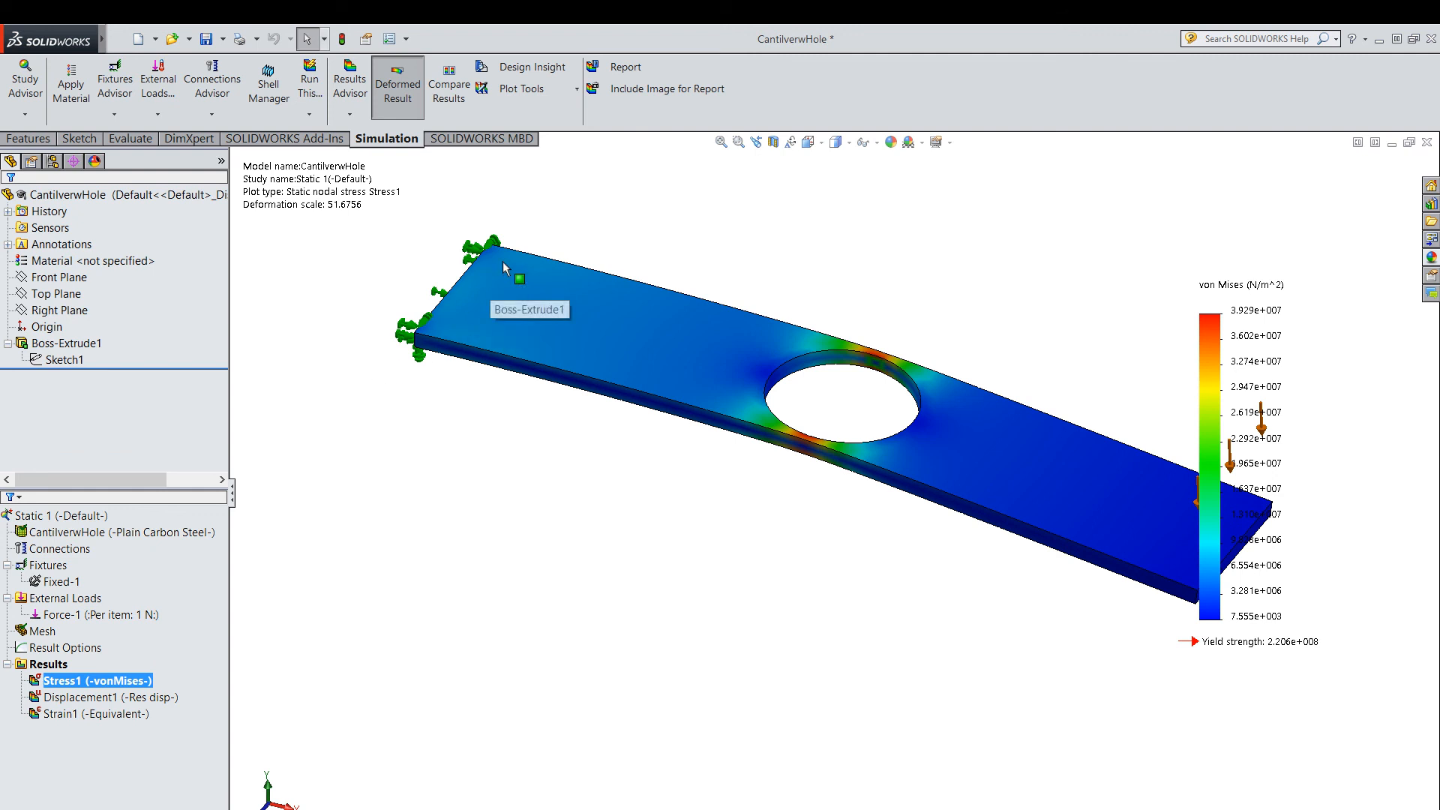
scroll(884, 472, down, 2)
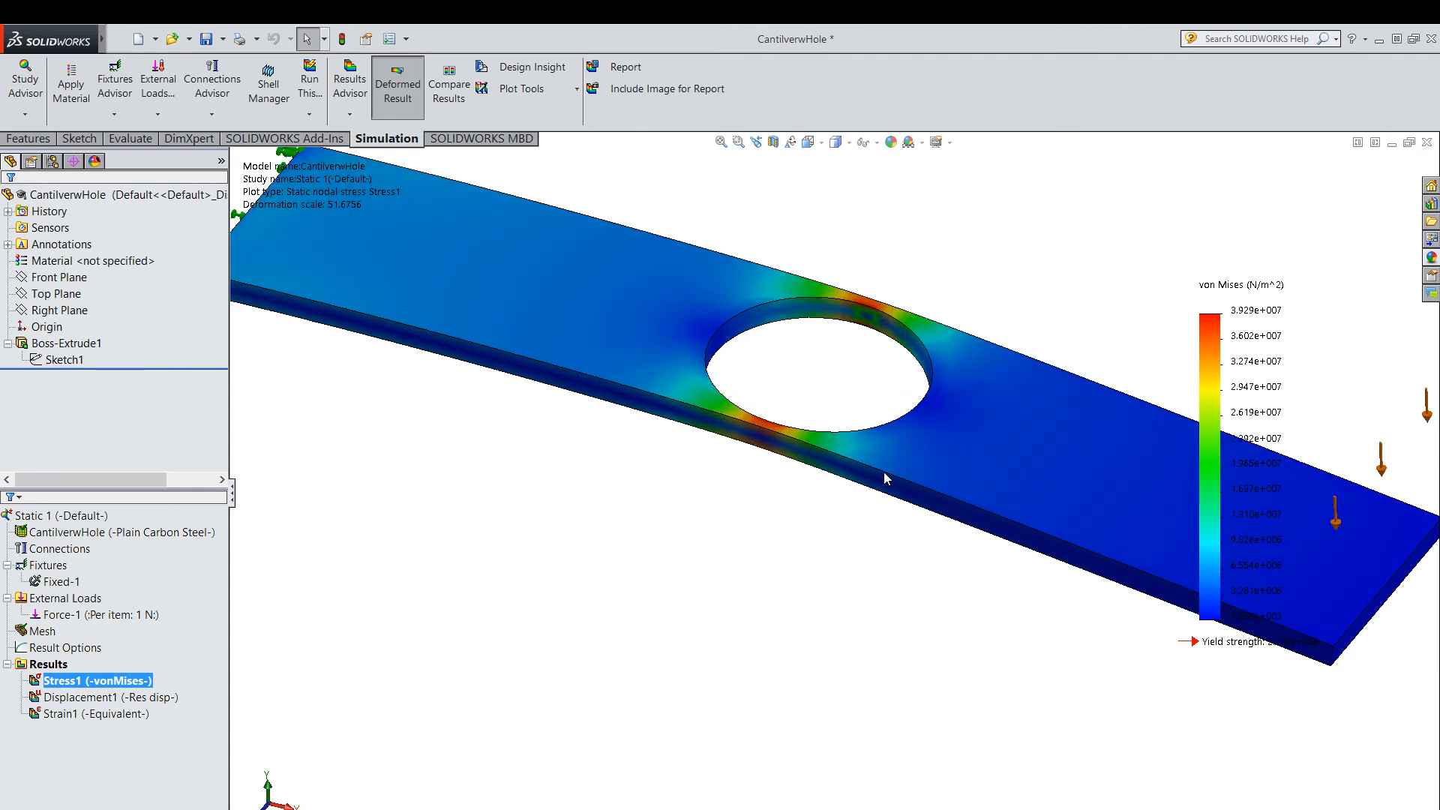
scroll(885, 472, up, 1)
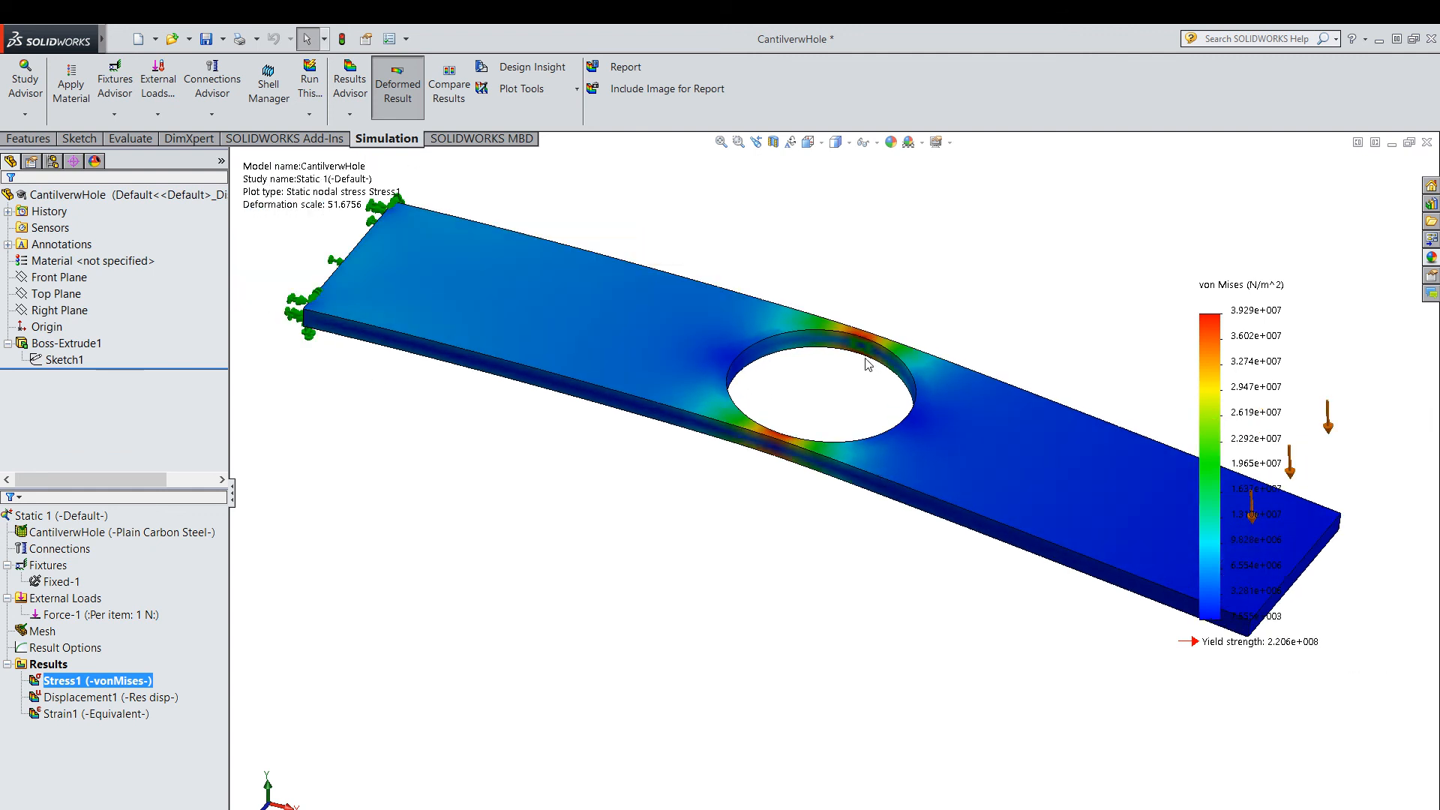
Examine close up the stress concentration in the narrow strips beside the 18 mm hole.
click(739, 141)
drag(695, 238, 958, 565)
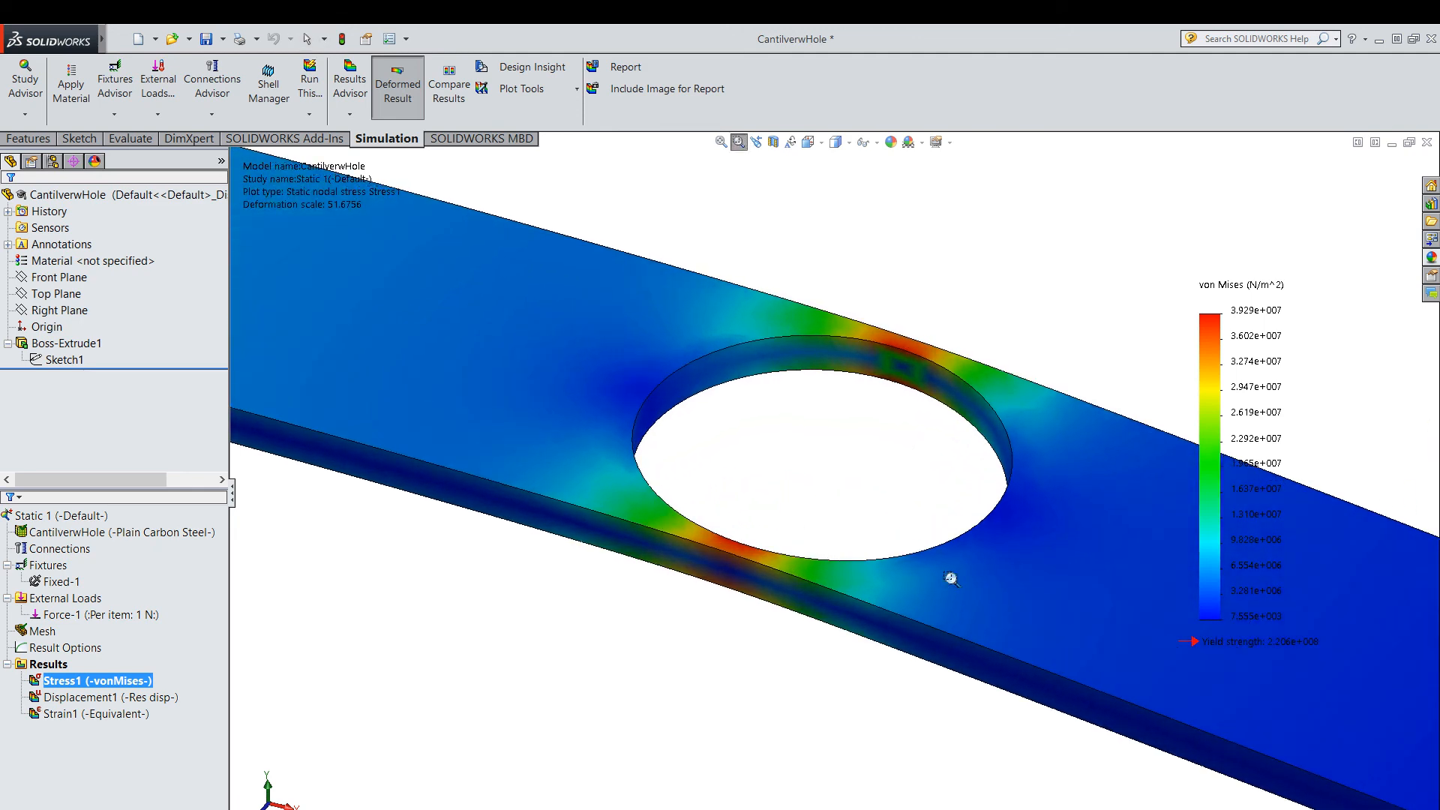
middle_drag(802, 500, 768, 556)
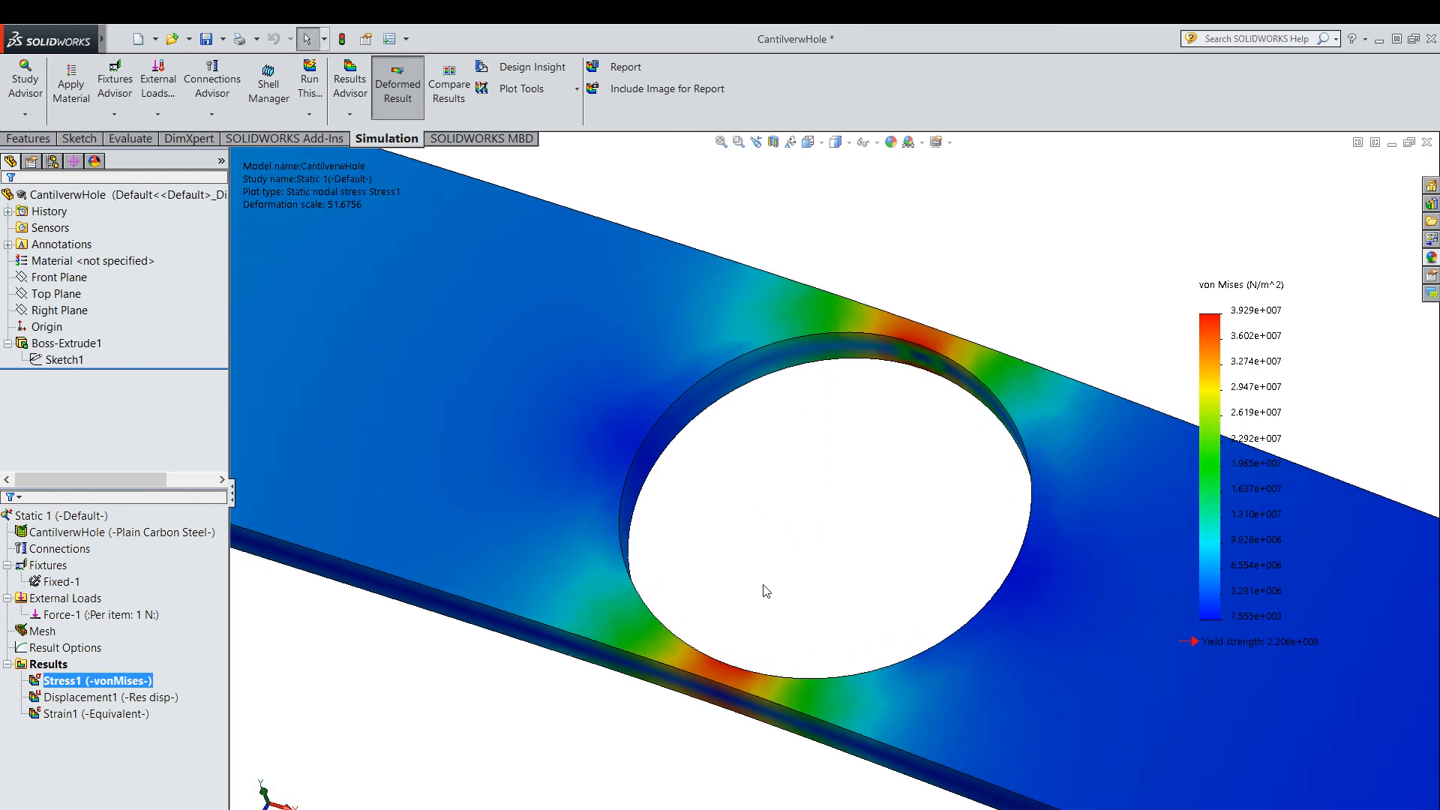
scroll(1271, 348, up, 1)
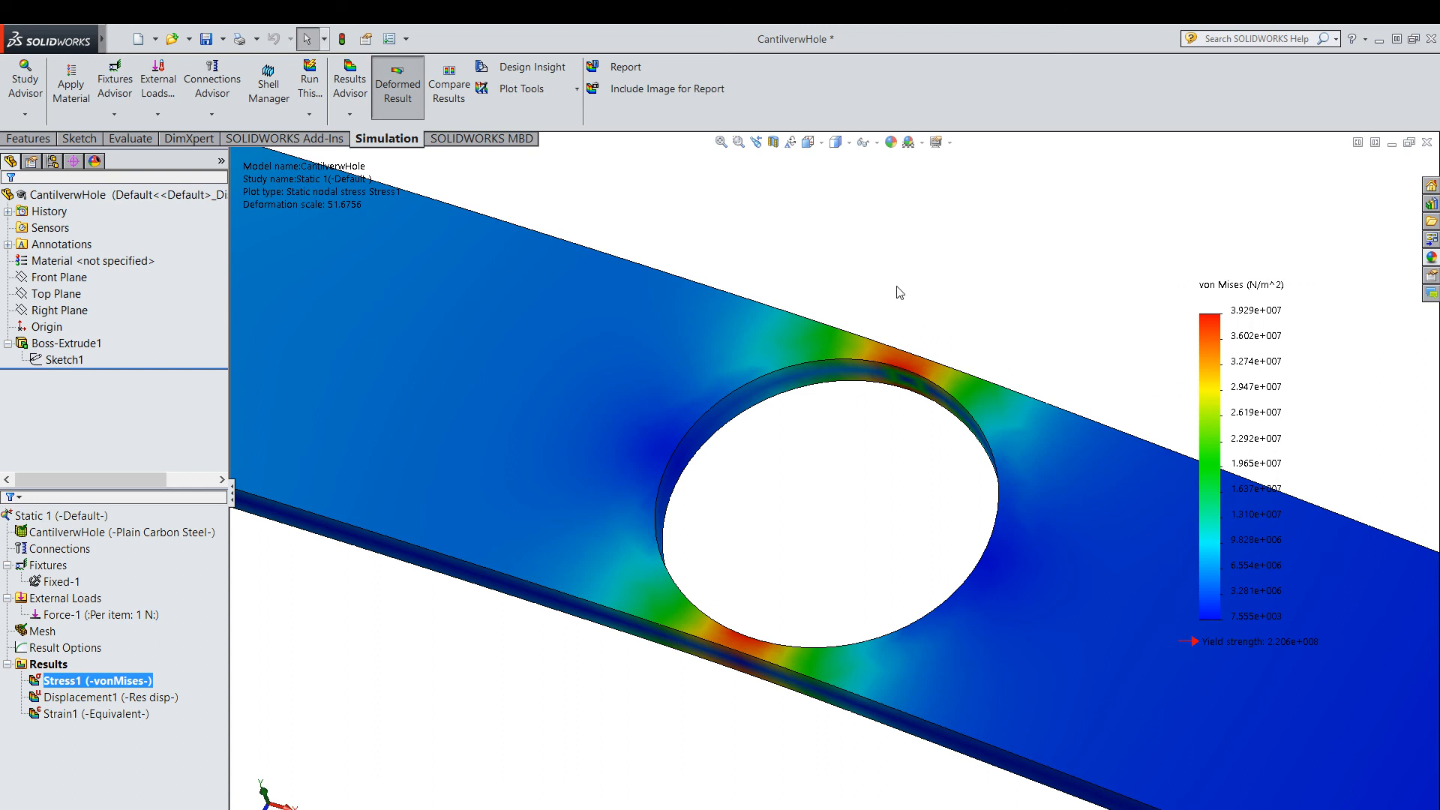
scroll(932, 295, up, 2)
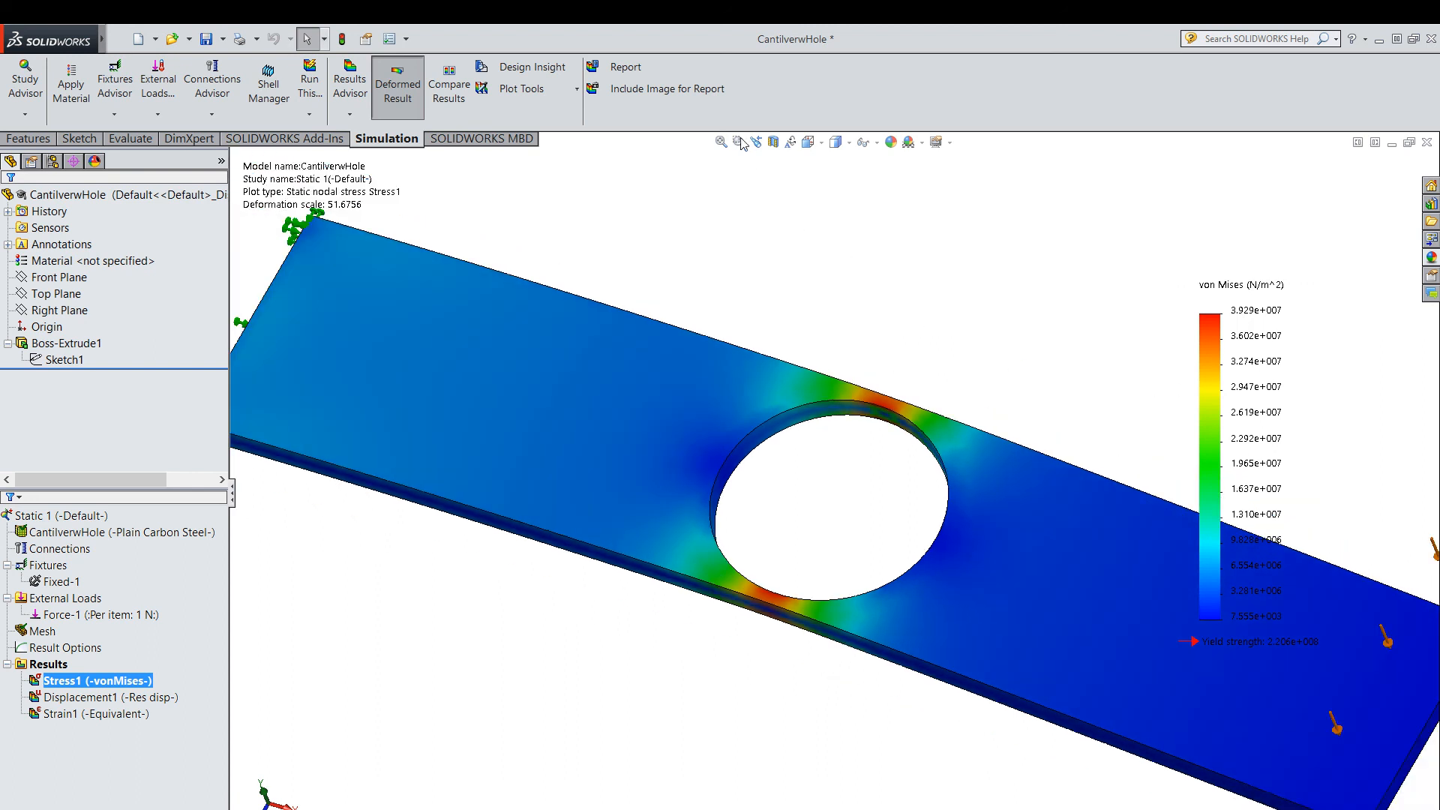
Compare the stress at the fixed end, hole and loaded end on the full deformed plate from several angles.
scroll(740, 142, up, 1)
middle_drag(817, 360, 801, 311)
scroll(801, 312, up, 3)
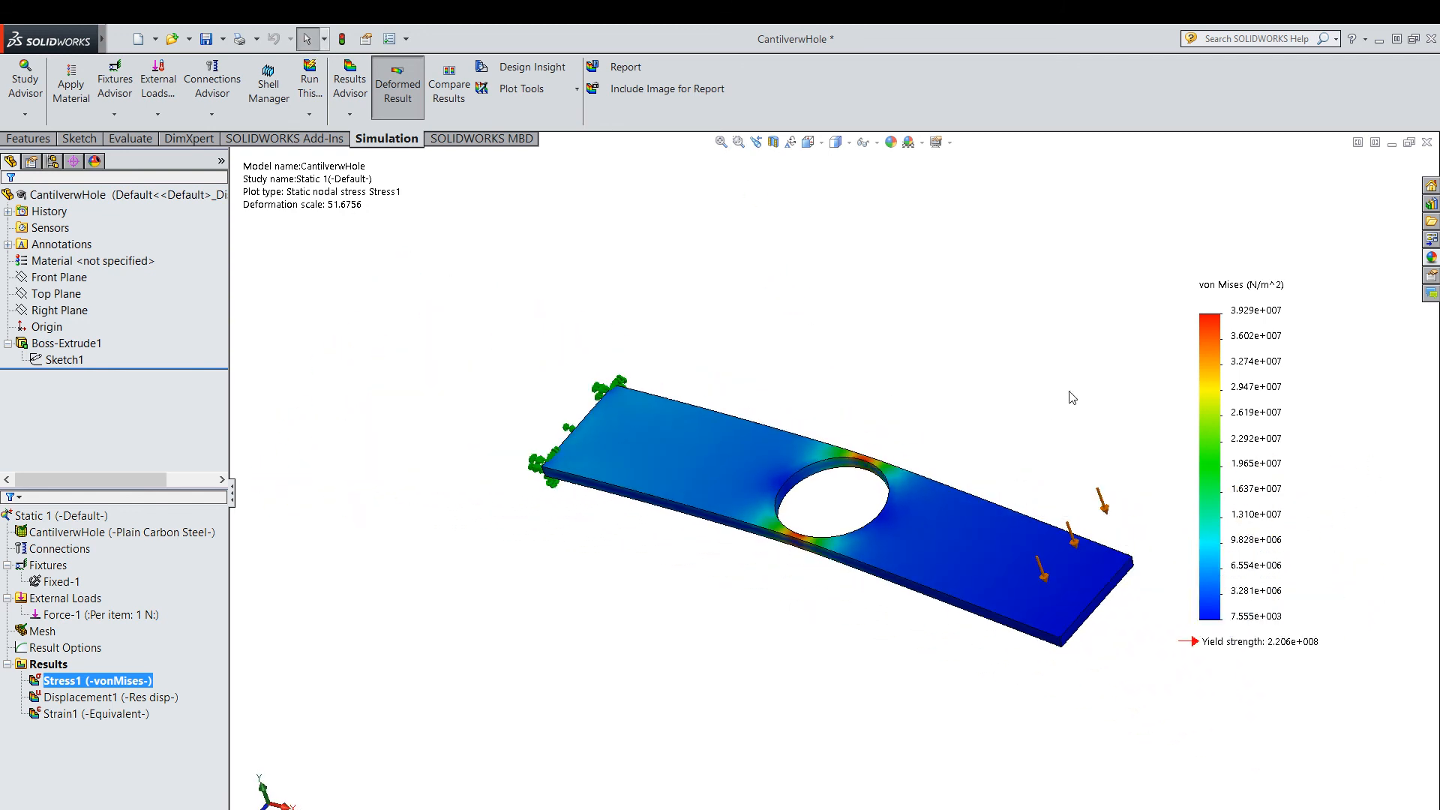
middle_drag(820, 408, 872, 367)
click(739, 142)
drag(450, 358, 1241, 765)
scroll(1151, 763, up, 2)
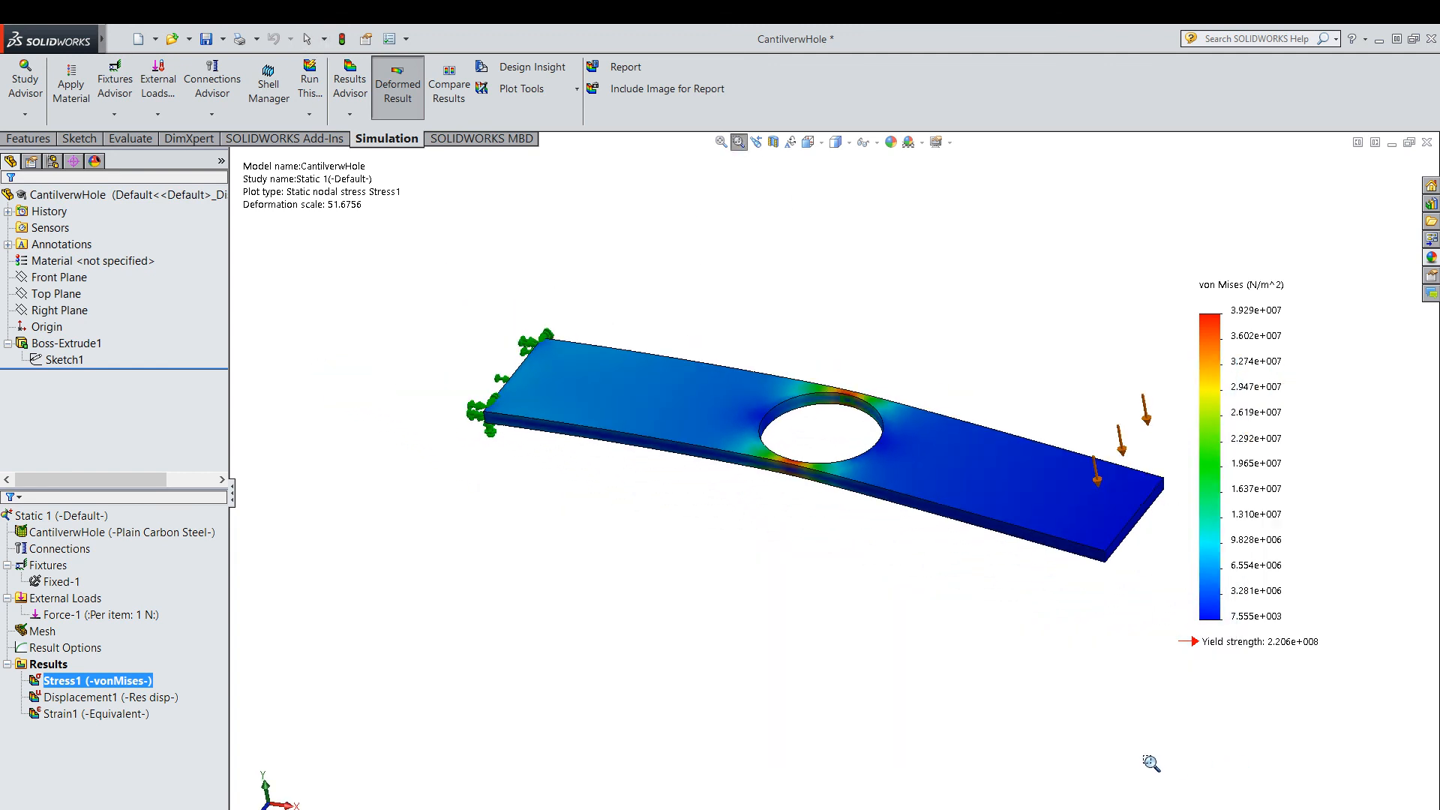
middle_drag(1016, 651, 1046, 633)
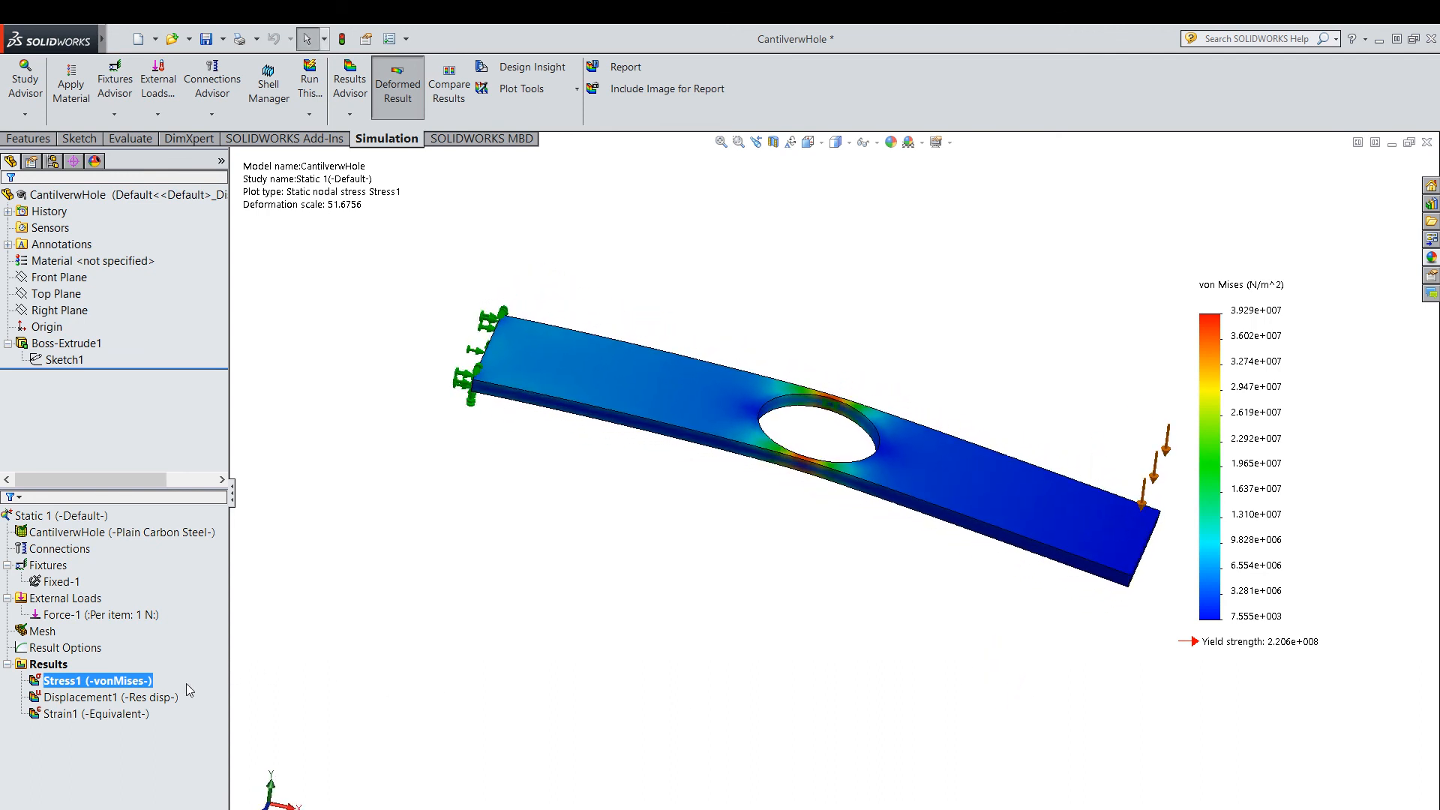
Show the resultant displacement plot of the rerun study and view the plate's deflection at an angle.
right_click(142, 697)
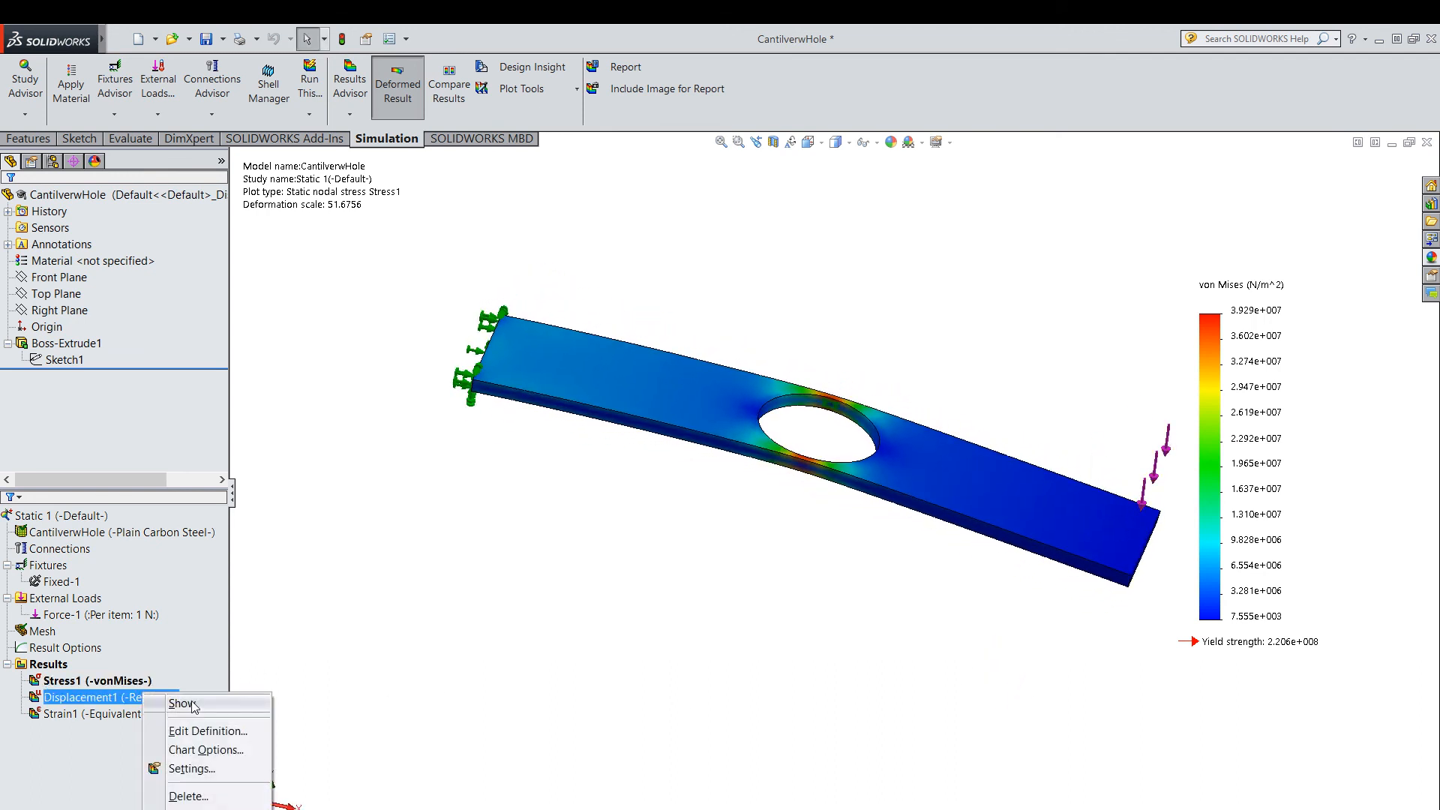
click(182, 702)
middle_drag(621, 669, 610, 668)
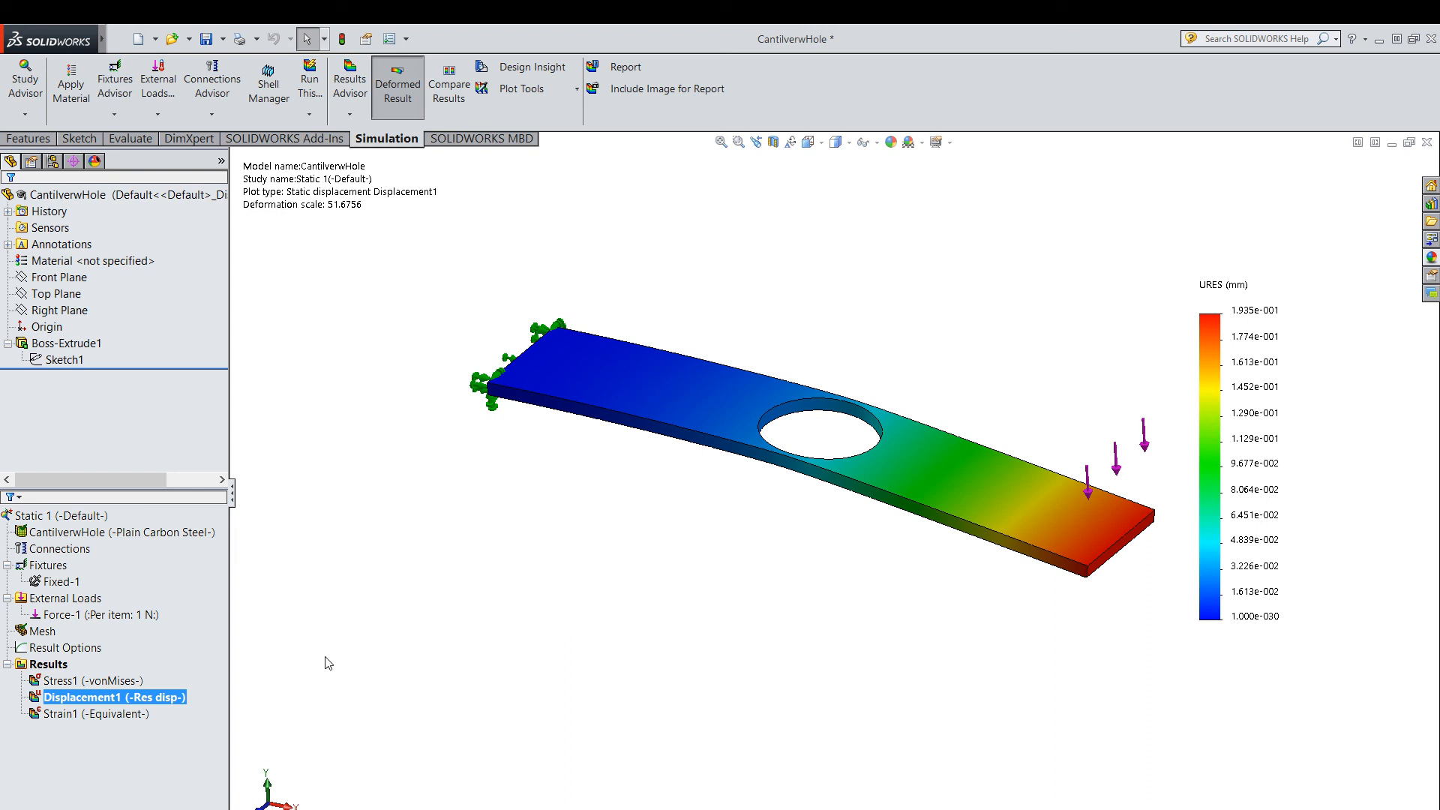
Animate the resultant displacement plot of the 18 mm hole plate, pause the playback and close the animation.
right_click(97, 698)
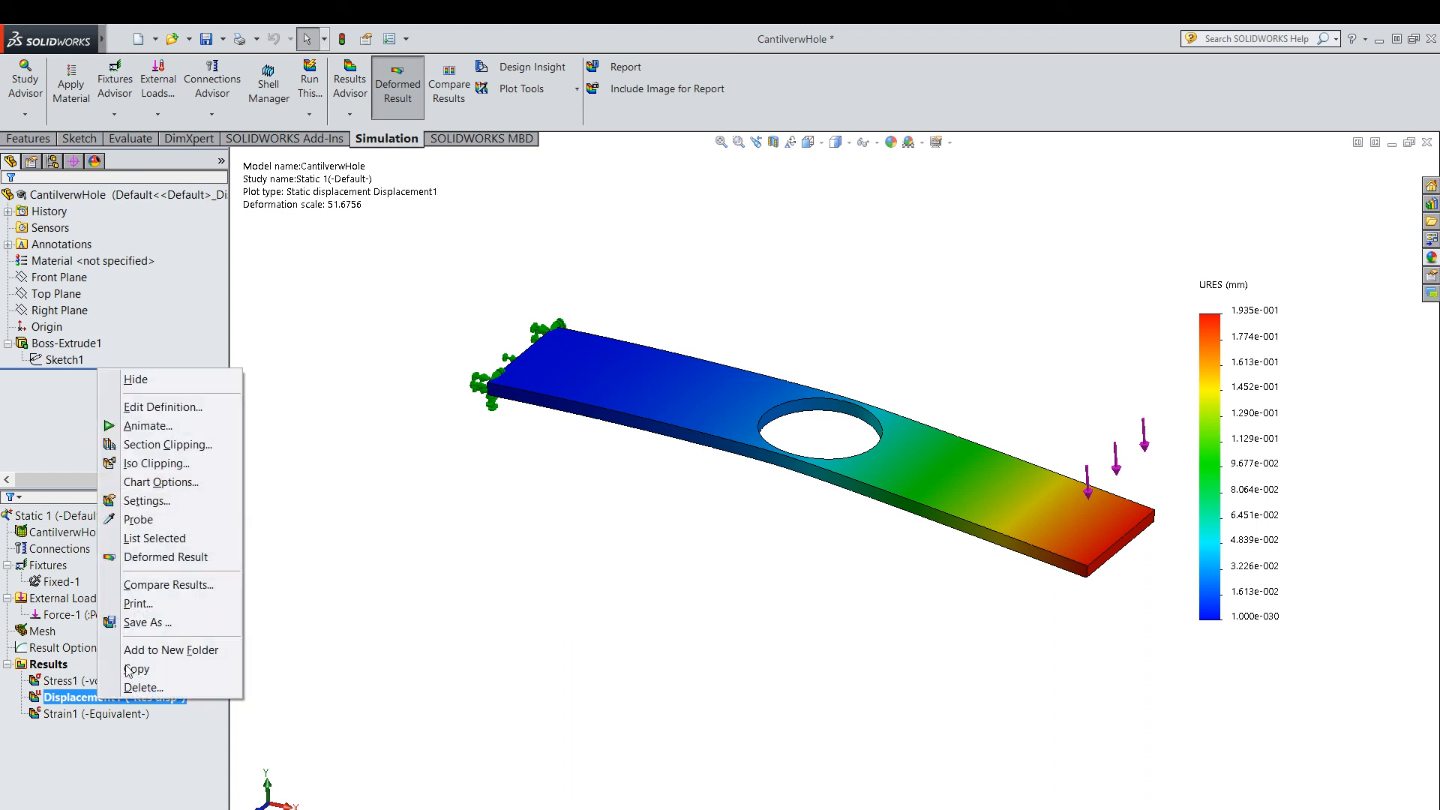
click(184, 427)
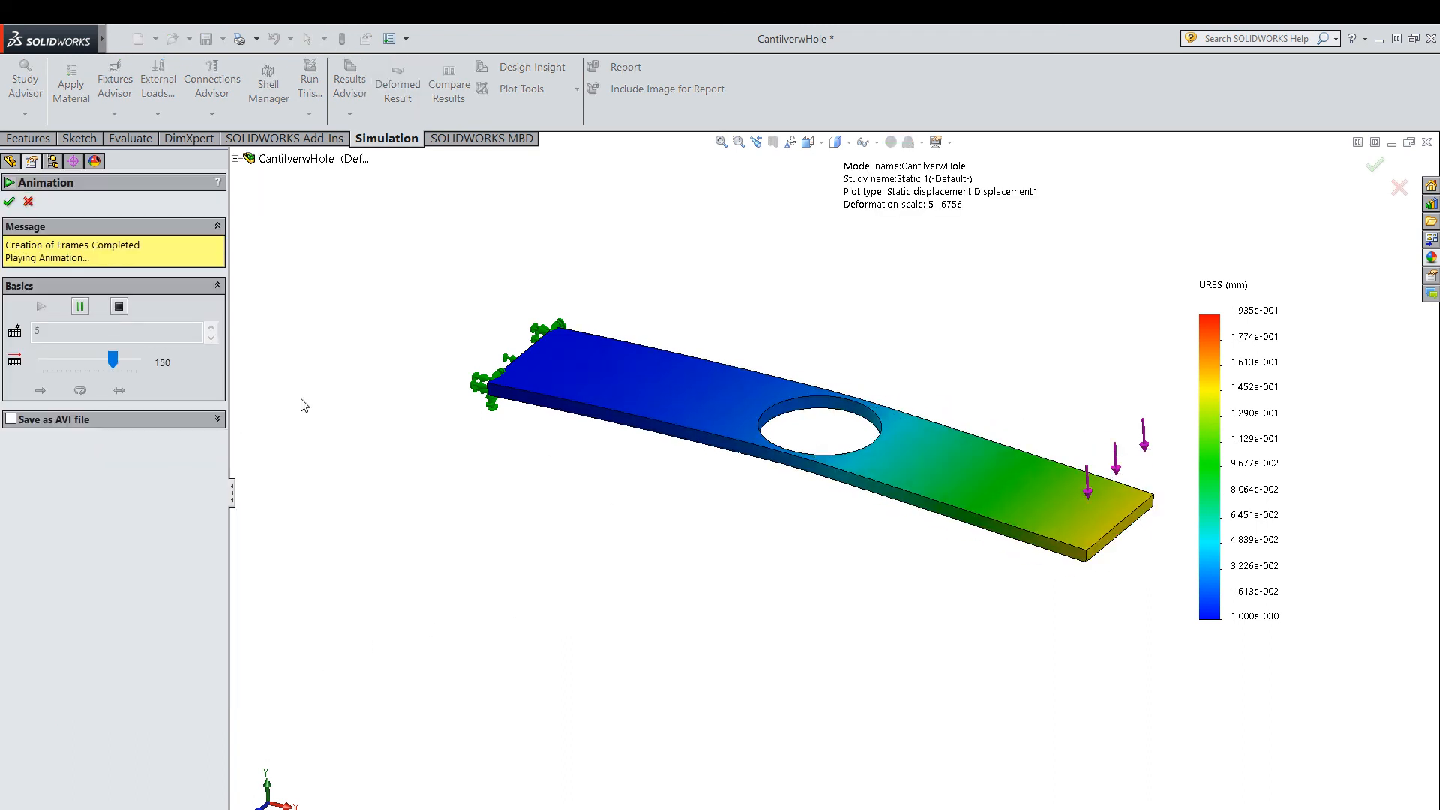
click(82, 307)
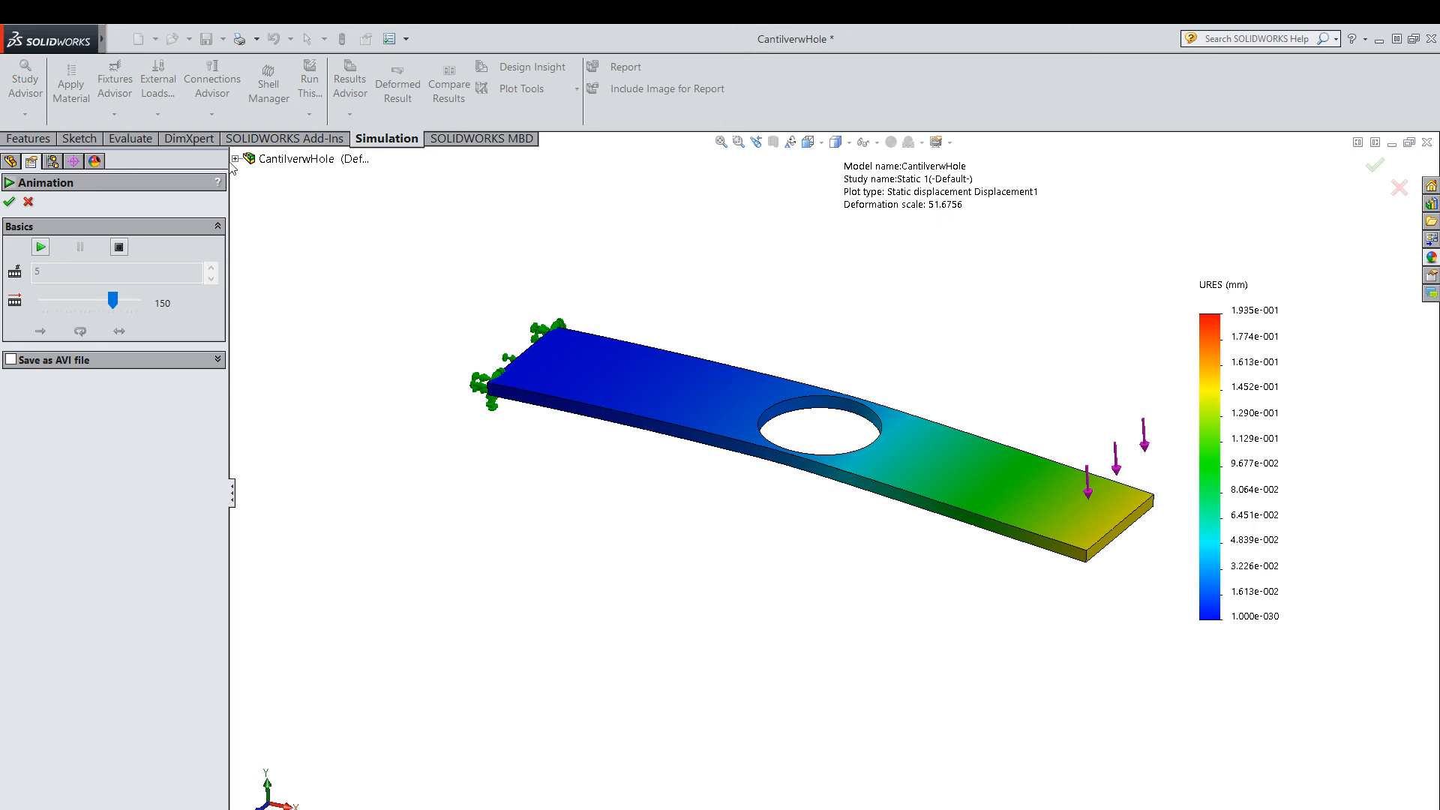
click(9, 203)
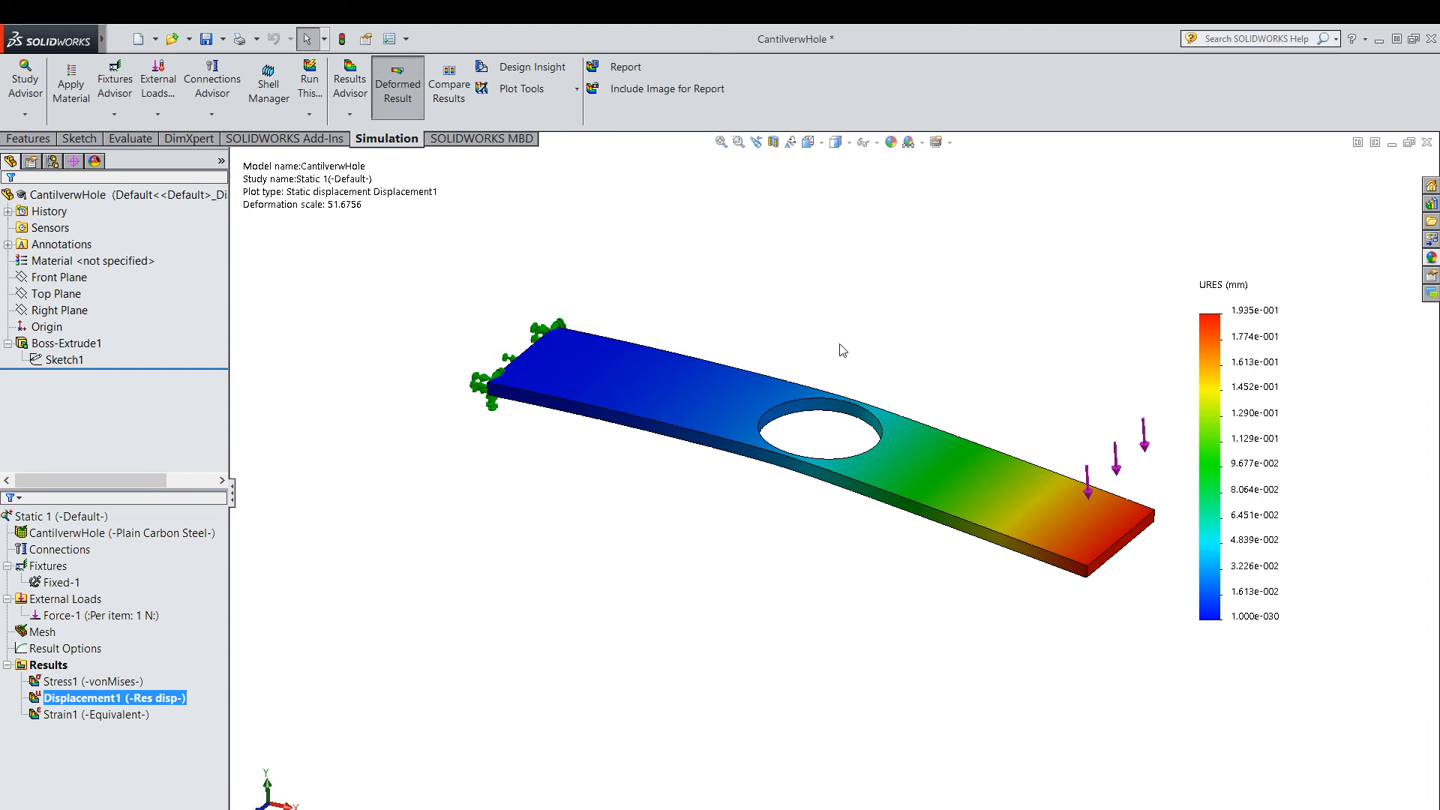
Show the von Mises stress plot of the plate with the 18 mm hole again.
right_click(60, 681)
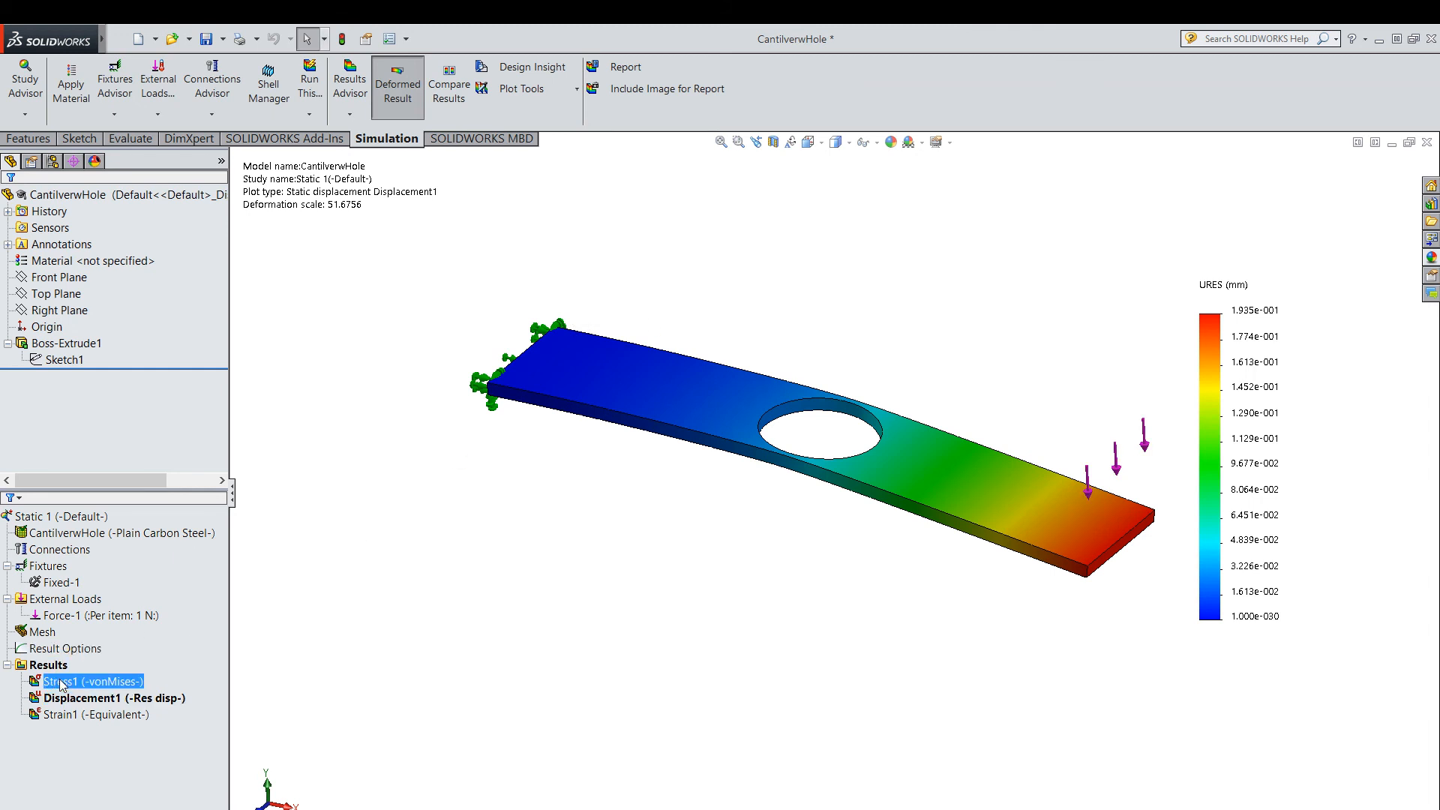
click(100, 691)
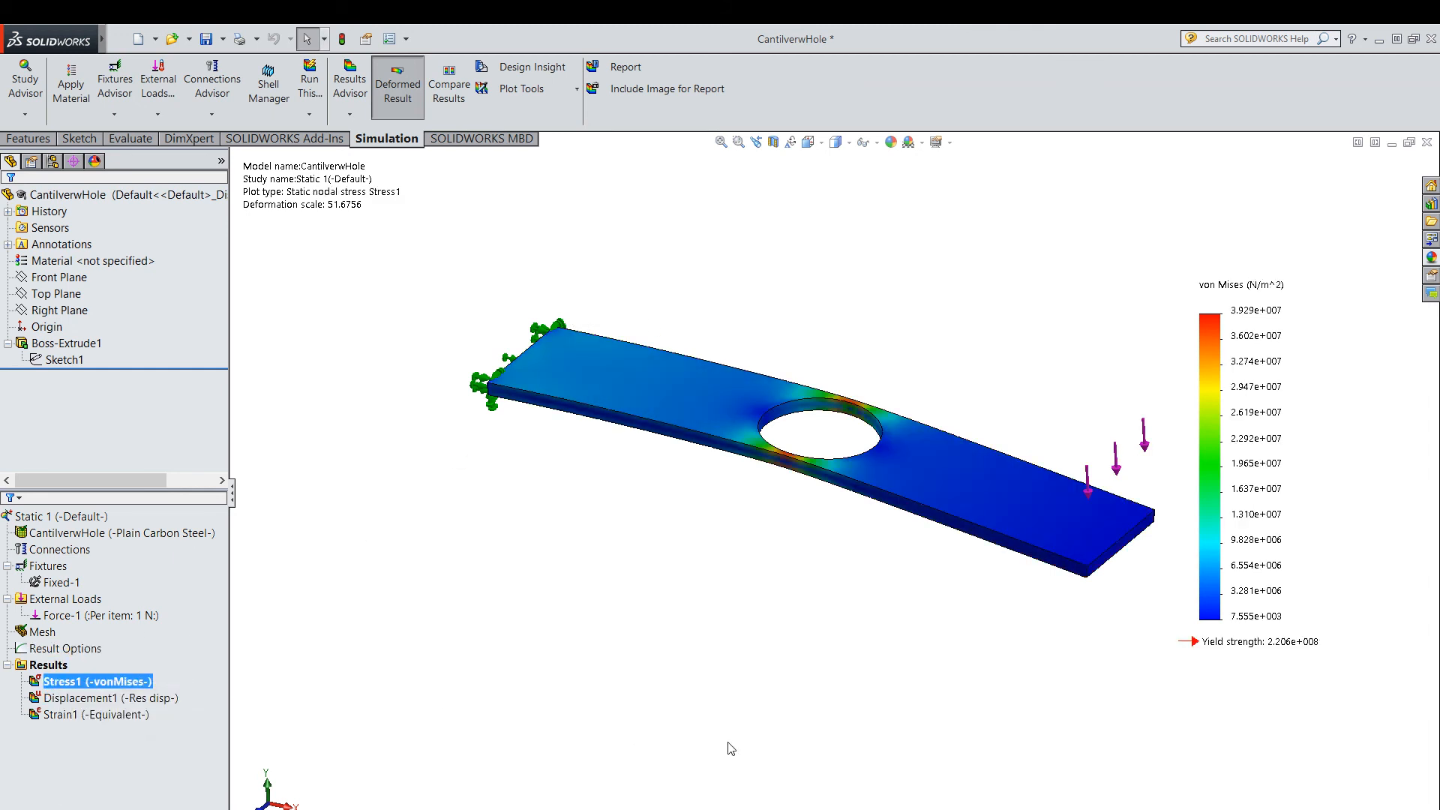